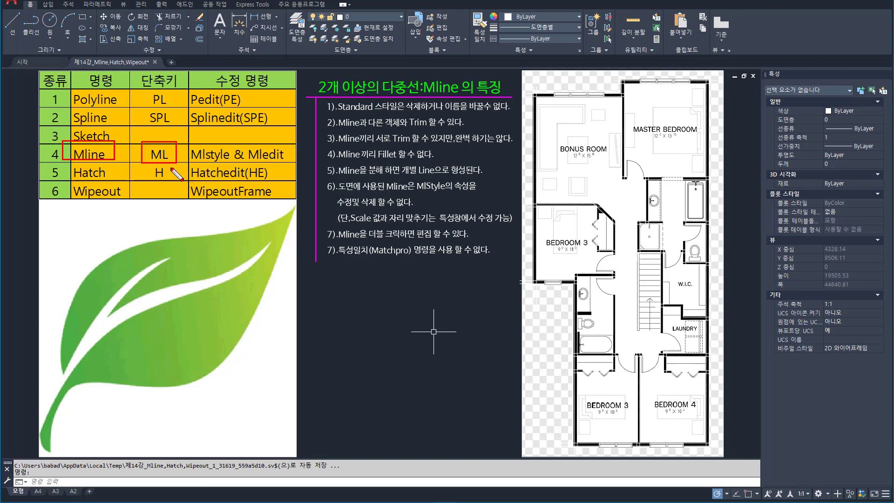
{"action": "mouse_move", "coordinate": [187, 142]}
{"action": "left_mouse_down"}
{"action": "mouse_move", "coordinate": [235, 169]}
{"action": "mouse_move", "coordinate": [228, 162]}
{"action": "mouse_move", "coordinate": [283, 161]}
{"action": "left_mouse_up"}
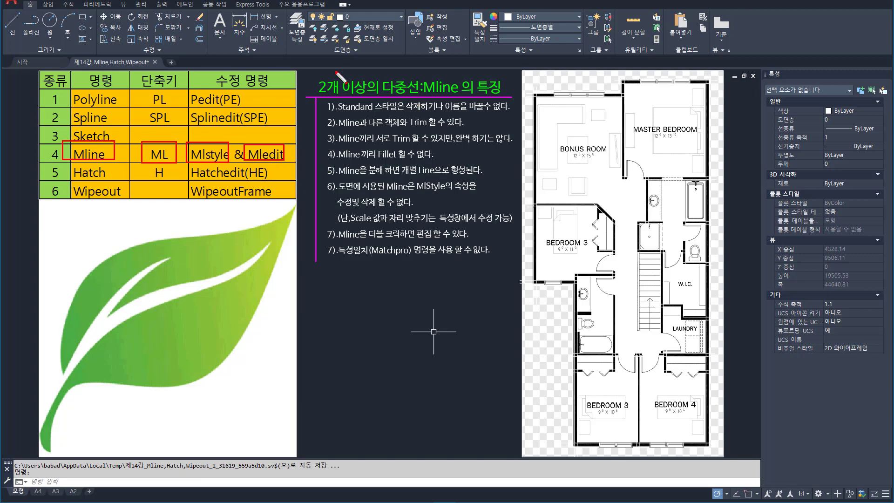
{"action": "left_click_drag", "start_coordinate": [420, 74], "coordinate": [504, 96]}
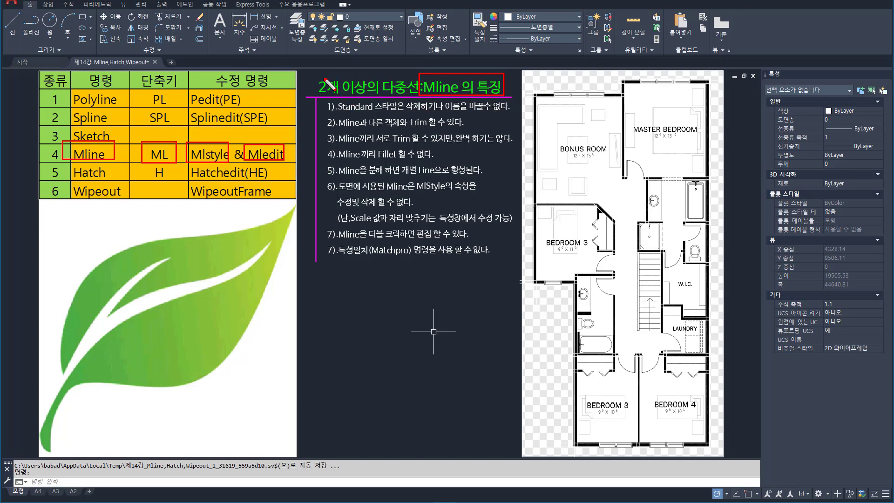
{"action": "left_click_drag", "start_coordinate": [313, 73], "coordinate": [425, 99]}
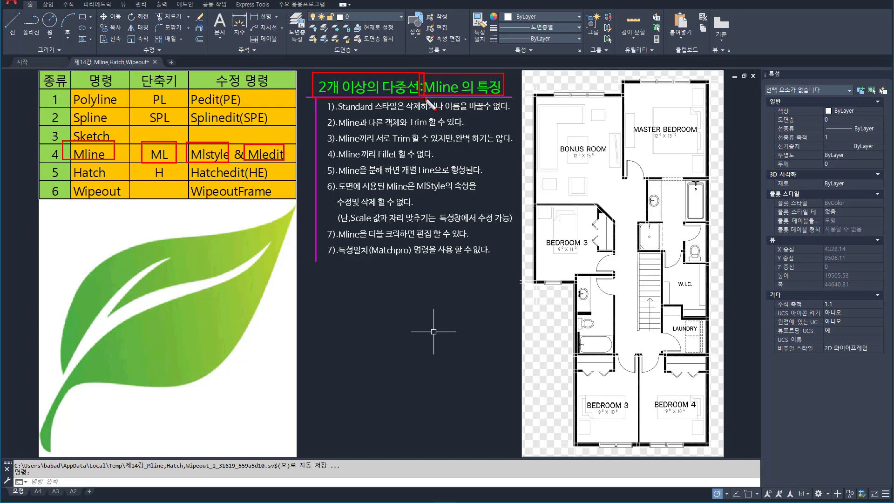
{"action": "key", "text": "Escape"}
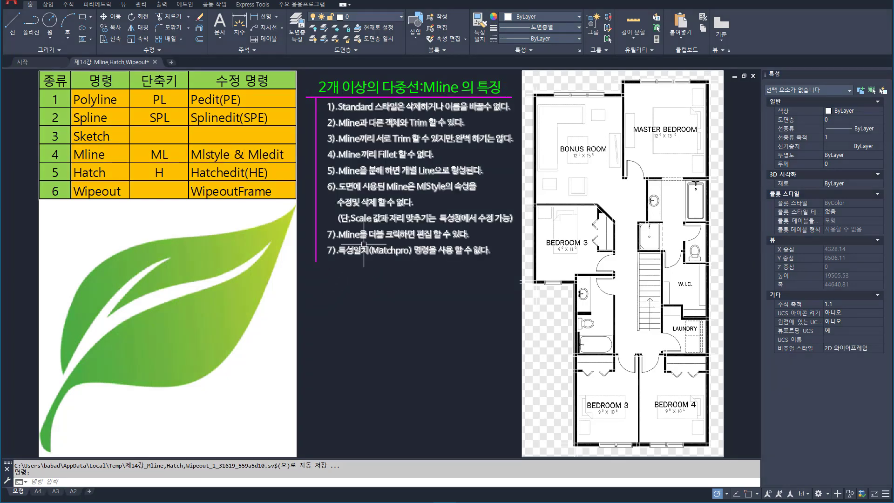
{"action": "mouse_move", "coordinate": [321, 101]}
{"action": "left_mouse_down"}
{"action": "mouse_move", "coordinate": [322, 119]}
{"action": "mouse_move", "coordinate": [510, 115]}
{"action": "left_mouse_up"}
{"action": "key", "text": "Escape"}
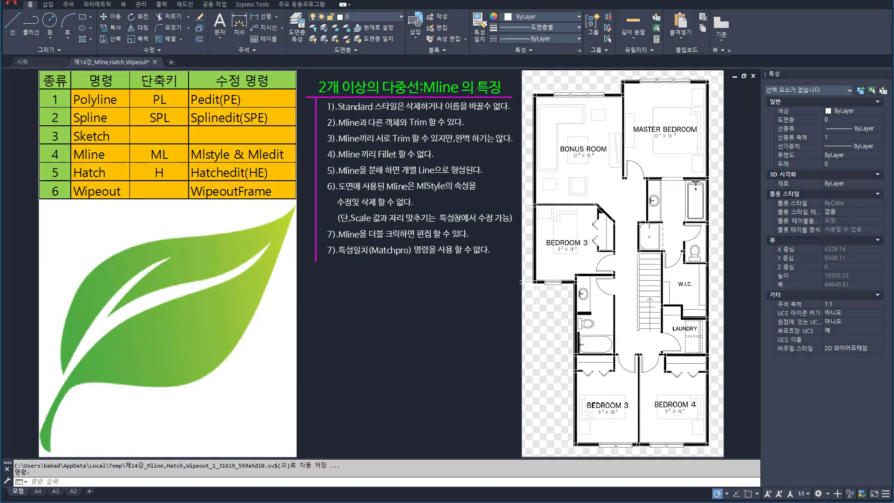
Start the Mline command and check its current justification, scale and style settings.
{"action": "type", "text": "Ml"}
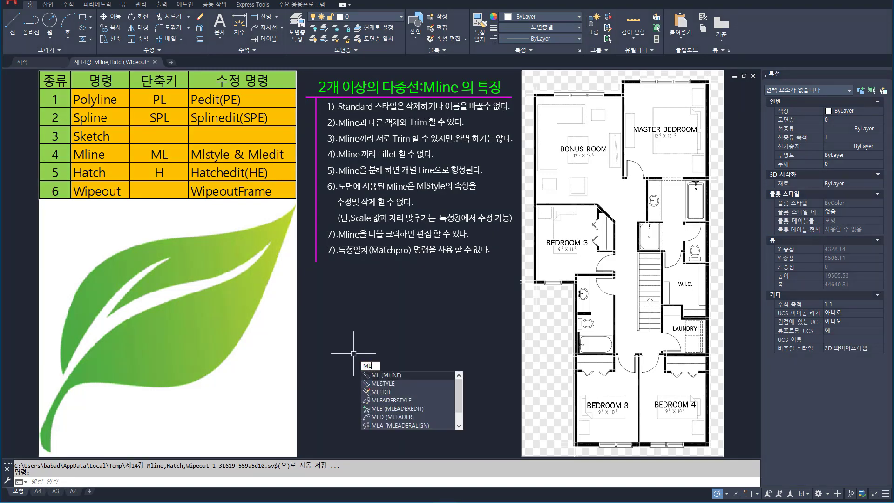
{"action": "key", "text": "Return"}
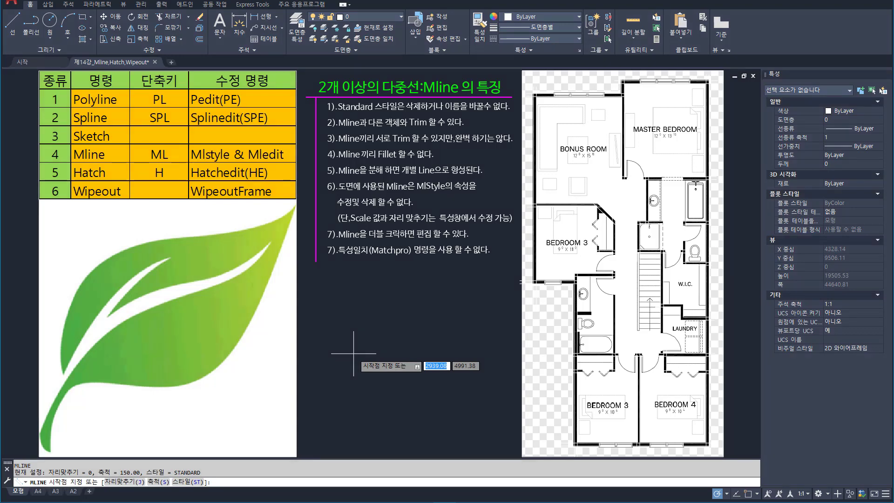
{"action": "left_click_drag", "start_coordinate": [142, 464], "coordinate": [211, 478]}
{"action": "key", "text": "Escape"}
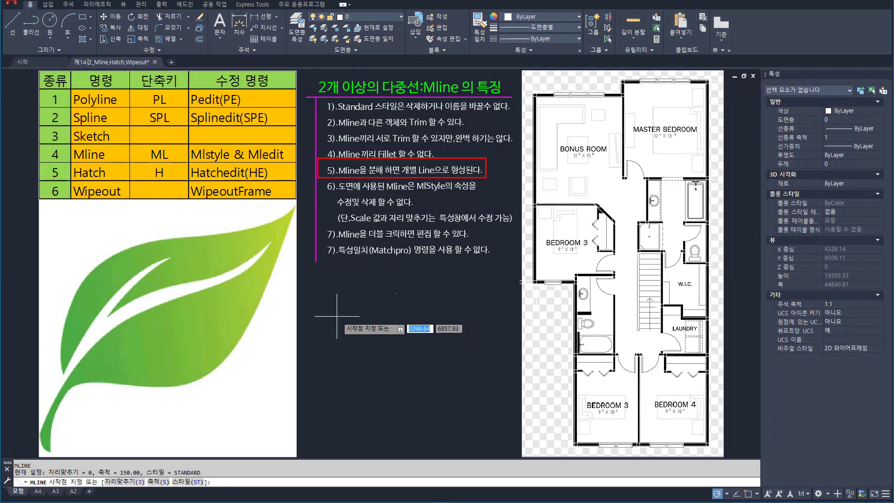
{"action": "key", "text": "Escape"}
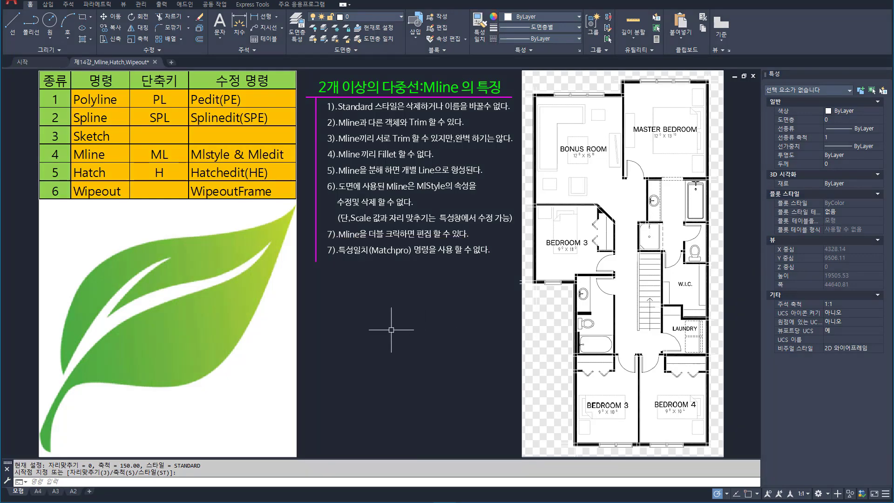
Draw a single diagonal line about 3117 units long at about 40° in the empty area below the Mline notes.
{"action": "key", "text": "Escape"}
{"action": "type", "text": "l"}
{"action": "key", "text": "Return"}
{"action": "left_click", "coordinate": [341, 350]}
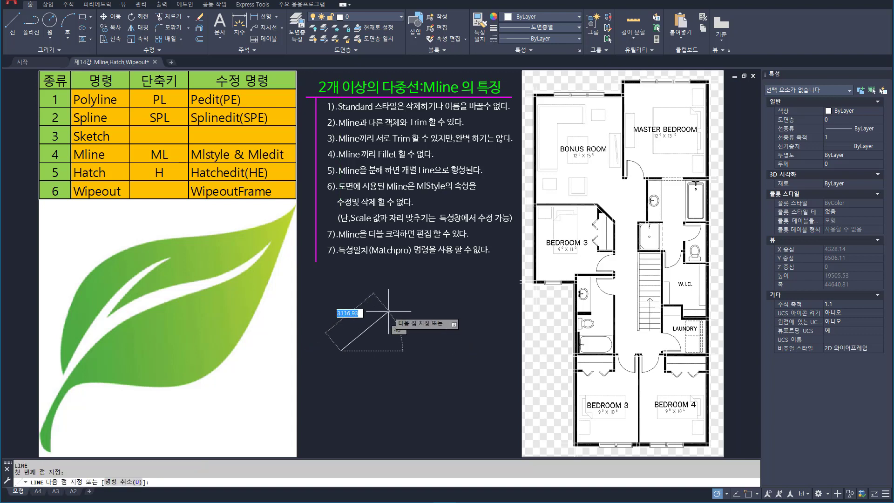
{"action": "left_click", "coordinate": [388, 311]}
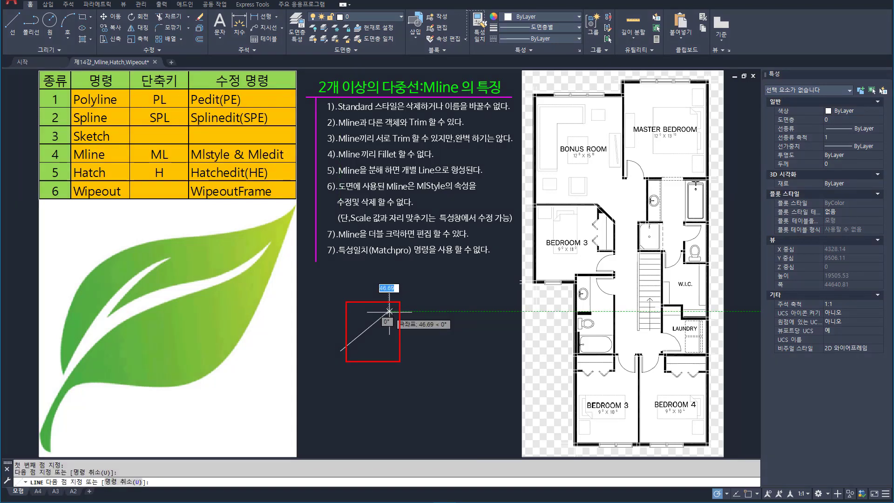
{"action": "key", "text": "Escape"}
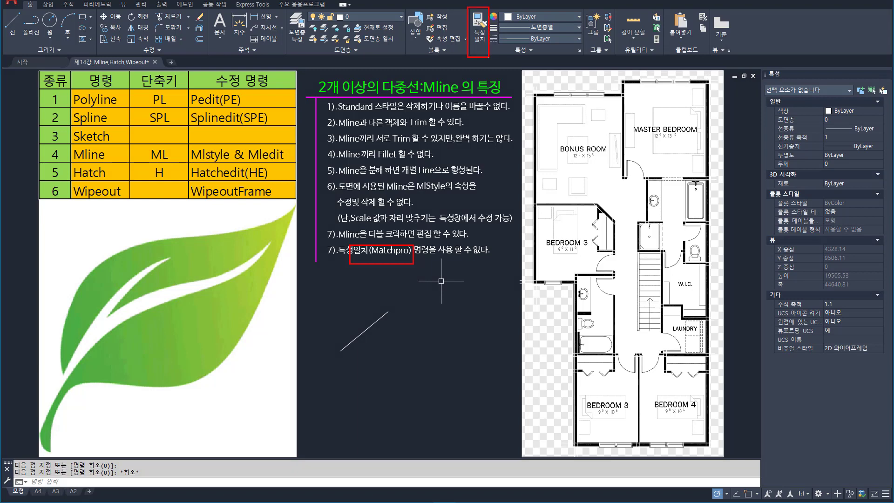
Erase the diagonal line below the Mline notes.
{"action": "left_click", "coordinate": [417, 345]}
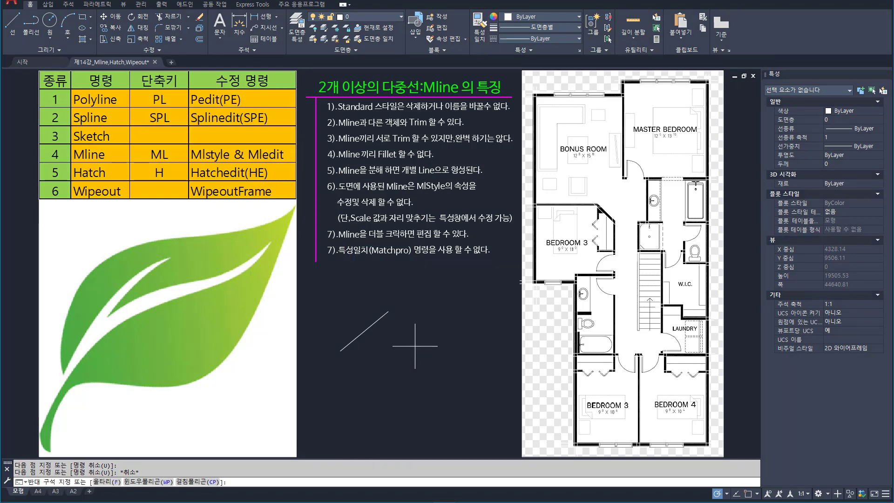
{"action": "left_click", "coordinate": [354, 291]}
{"action": "type", "text": "e"}
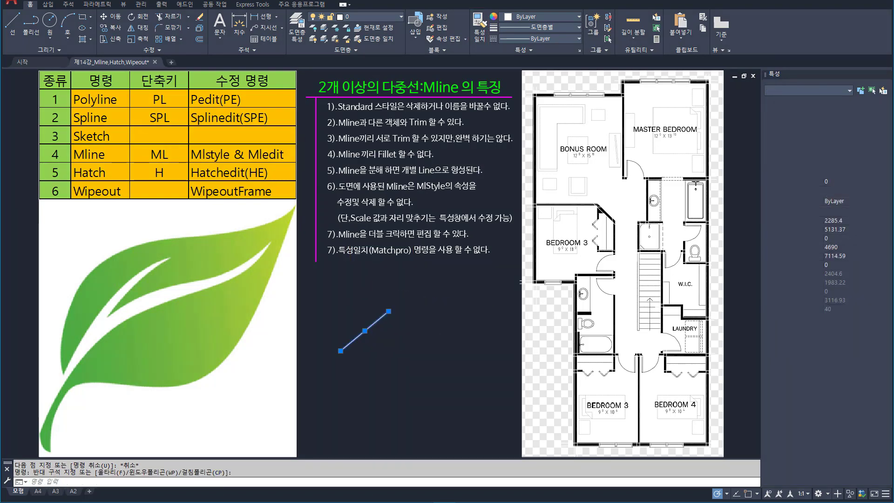
{"action": "key", "text": "Return"}
Start a multiline and browse the Top, Zero and Bottom justification types, keeping Zero.
{"action": "type", "text": "ml"}
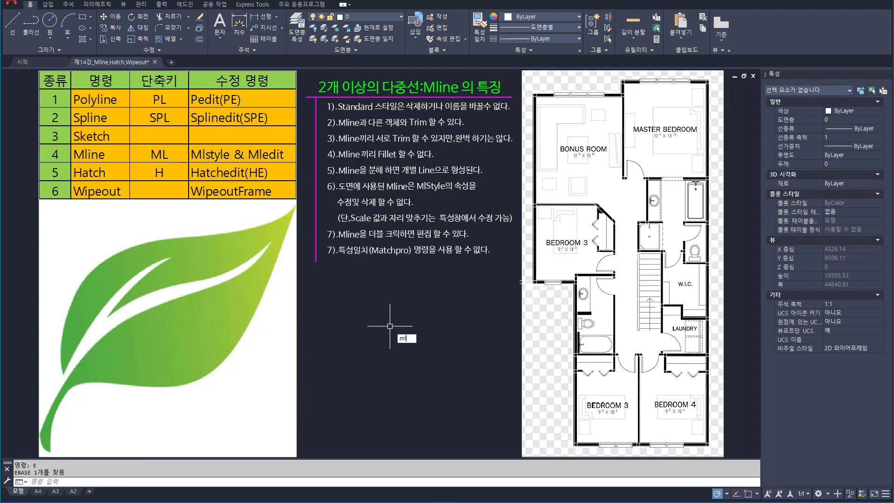
{"action": "key", "text": "Return"}
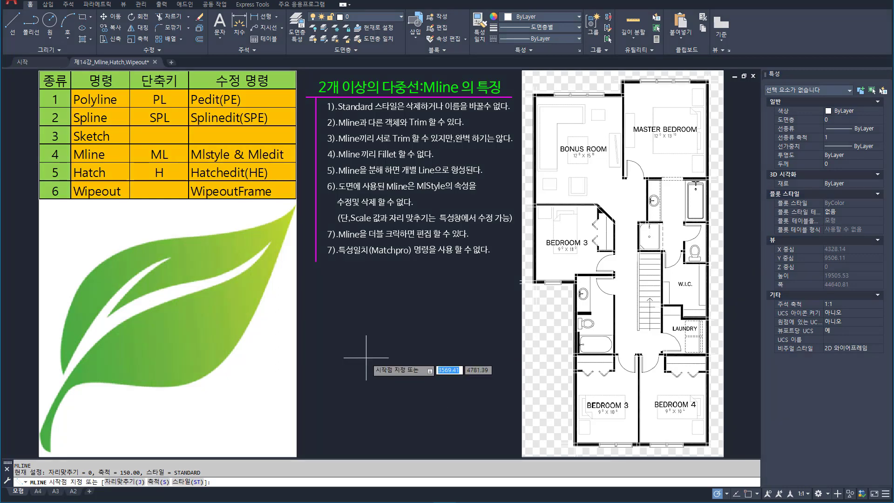
{"action": "type", "text": "j"}
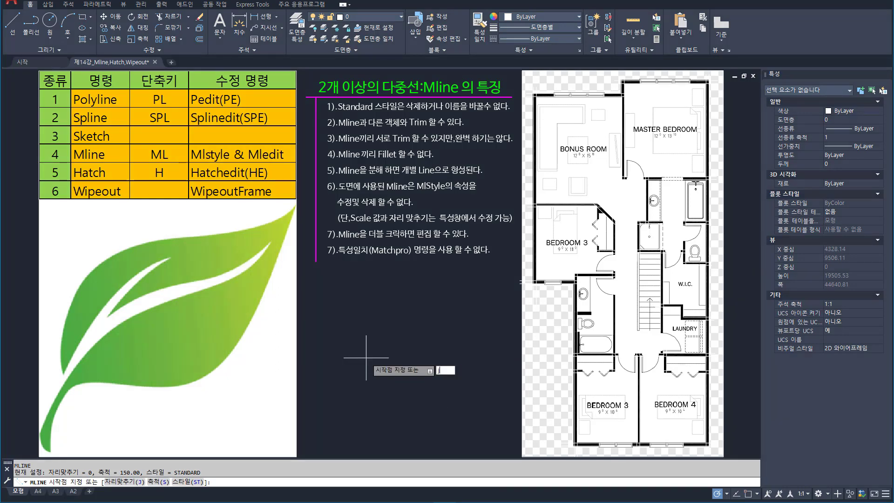
{"action": "key", "text": "Return"}
{"action": "key", "text": "Up"}
{"action": "key", "text": "Up"}
{"action": "key", "text": "Up"}
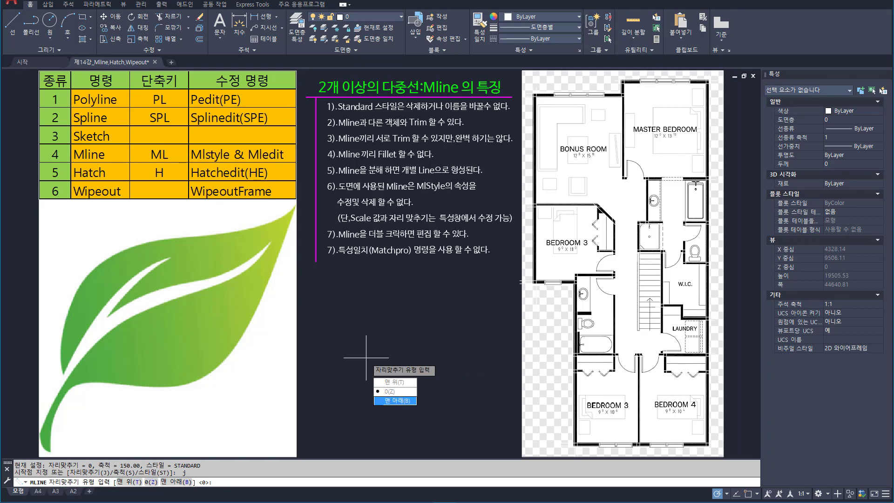
{"action": "key", "text": "Down"}
{"action": "key", "text": "Up"}
{"action": "key", "text": "Up"}
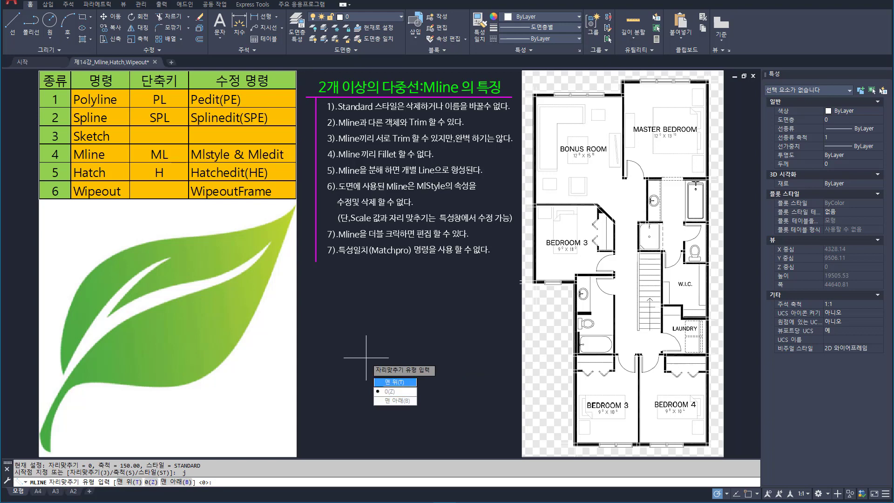
{"action": "key", "text": "Down"}
{"action": "key", "text": "Down"}
{"action": "key", "text": "Up"}
{"action": "key", "text": "Up"}
{"action": "key", "text": "Down"}
{"action": "key", "text": "Down"}
{"action": "key", "text": "Down"}
{"action": "key", "text": "Down"}
{"action": "key", "text": "Return"}
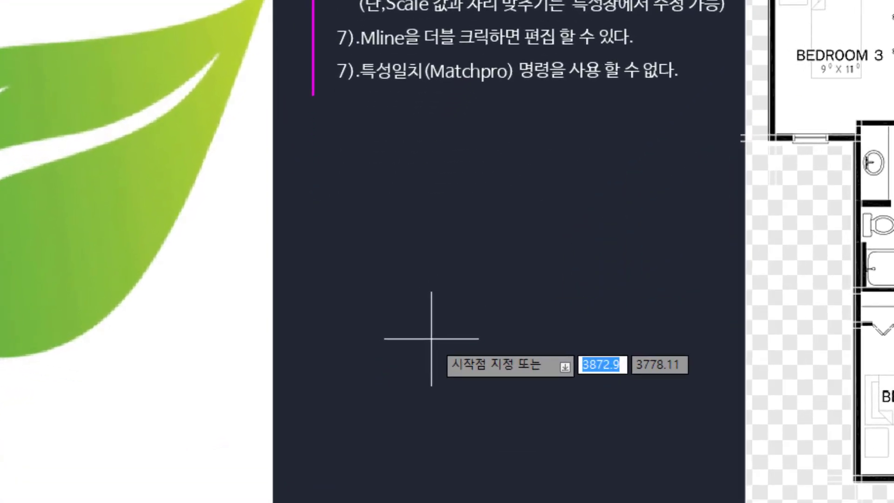
Set the multiline justification to Top (맨 위).
{"action": "type", "text": "j"}
{"action": "key", "text": "Return"}
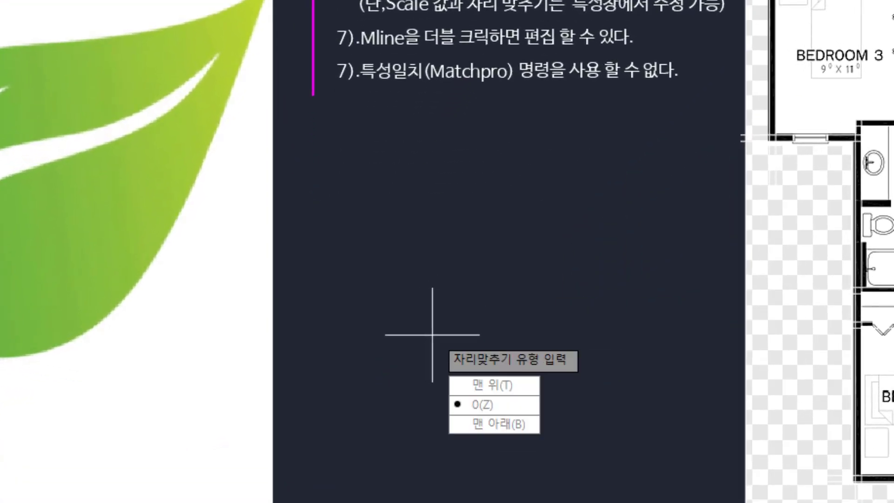
{"action": "key", "text": "Down"}
{"action": "key", "text": "Return"}
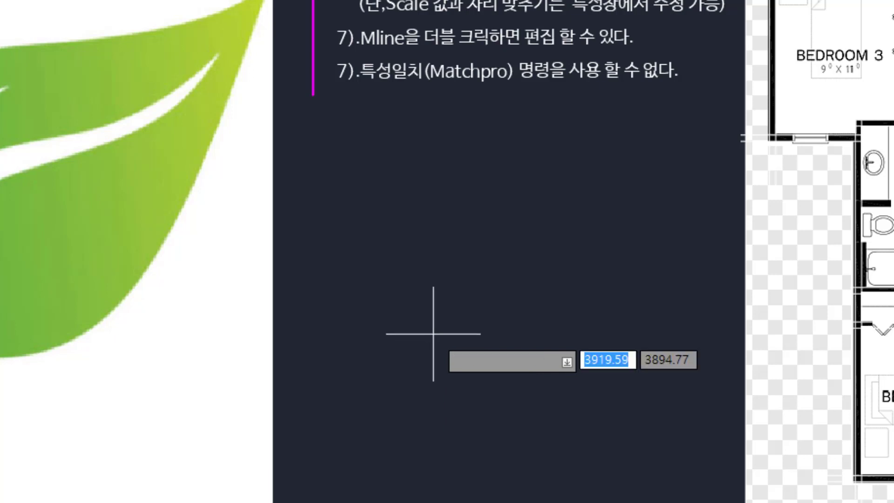
Below the notes, draw a top-justified multiline running right, up, left, down and left again, the last segment about 1774 units long.
{"action": "left_click", "coordinate": [321, 379]}
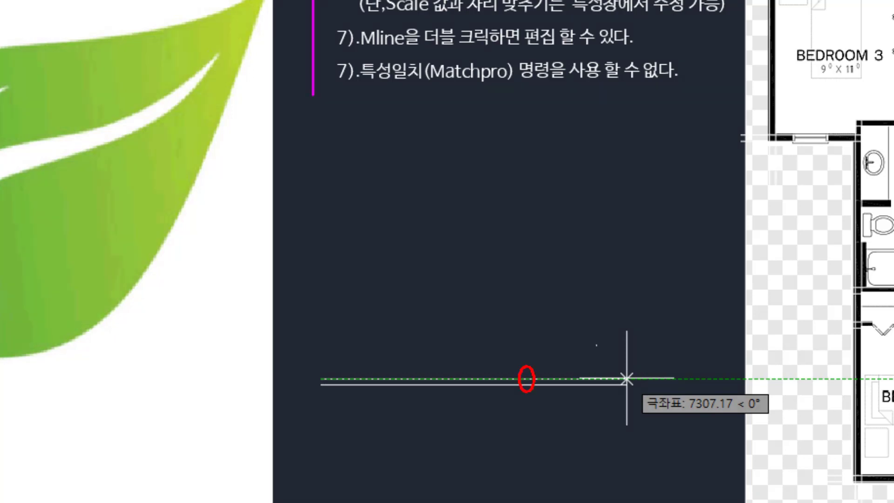
{"action": "left_click", "coordinate": [445, 379]}
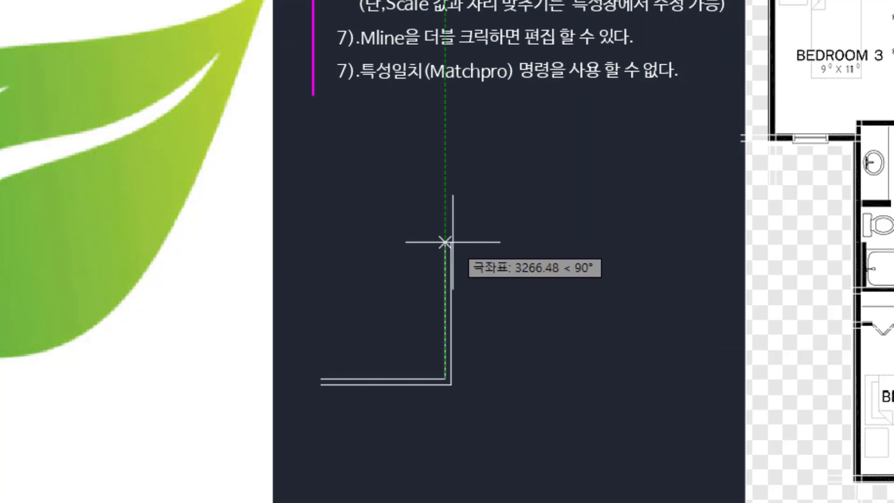
{"action": "left_click", "coordinate": [445, 241]}
{"action": "left_click", "coordinate": [388, 242]}
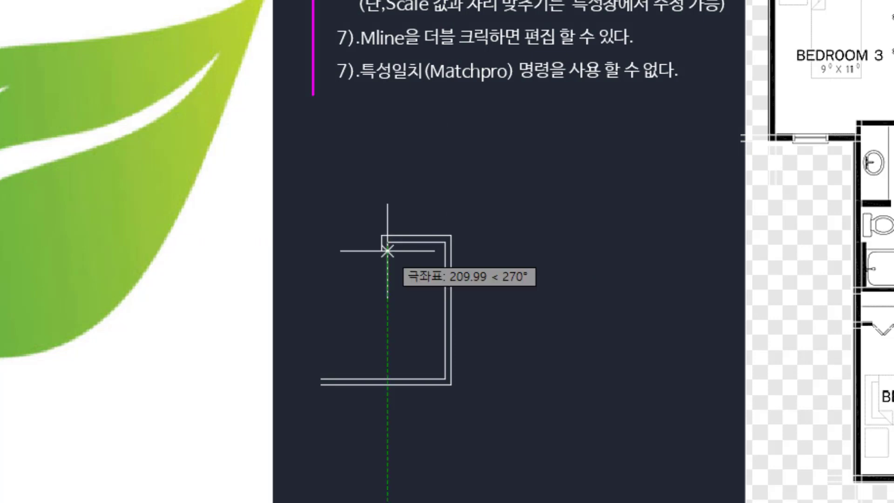
{"action": "left_click", "coordinate": [388, 314]}
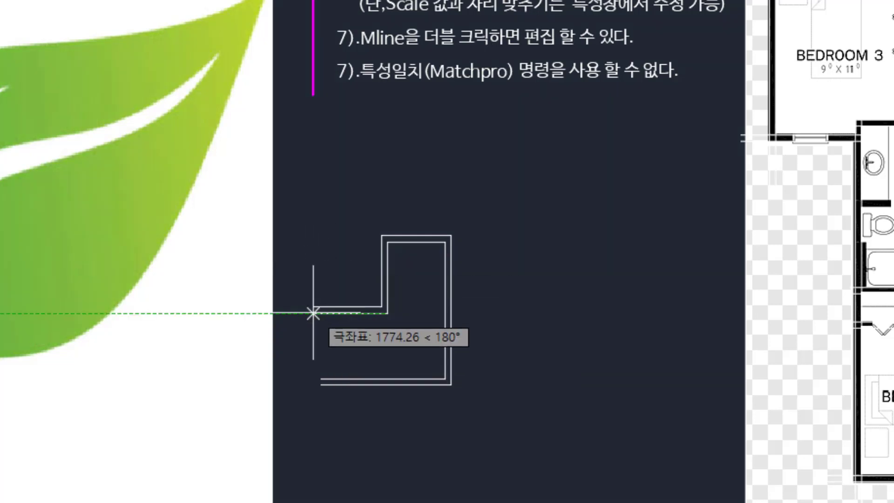
{"action": "left_click", "coordinate": [313, 311]}
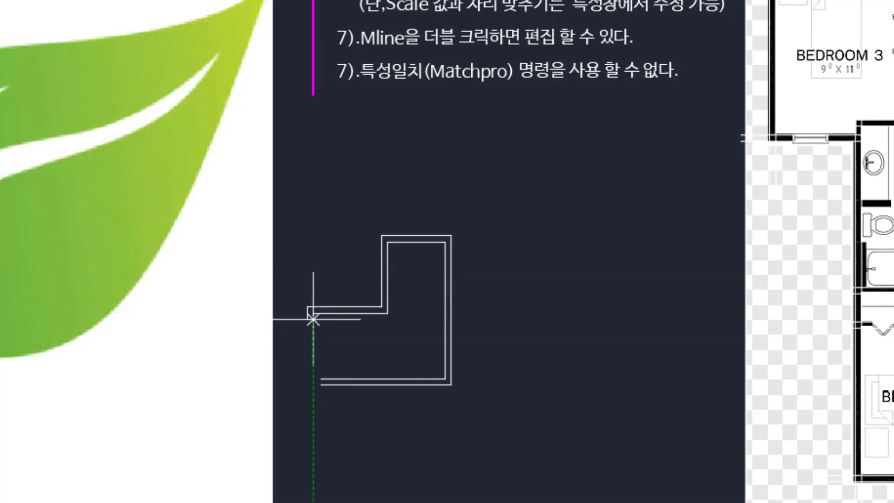
Continue the multiline upward, diagonally up to the right, horizontally right and straight down past the inner segments, and finish it there.
{"action": "left_click", "coordinate": [314, 224]}
{"action": "left_click", "coordinate": [347, 157]}
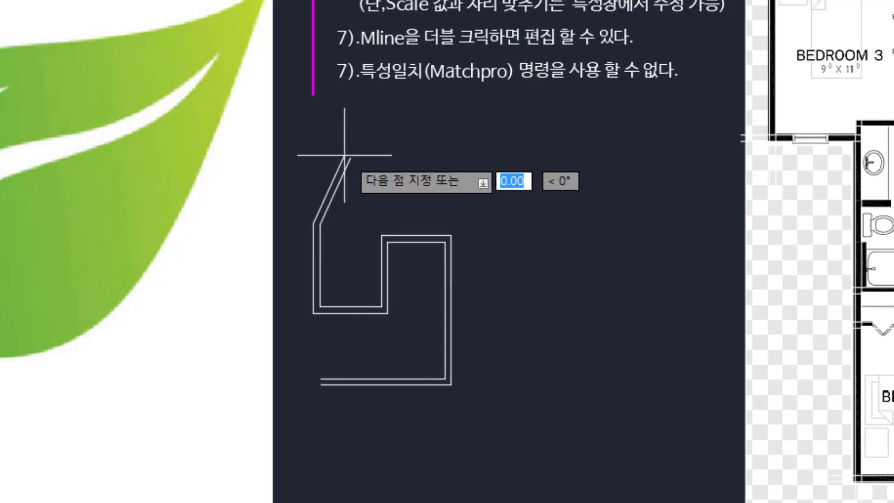
{"action": "left_click", "coordinate": [518, 156]}
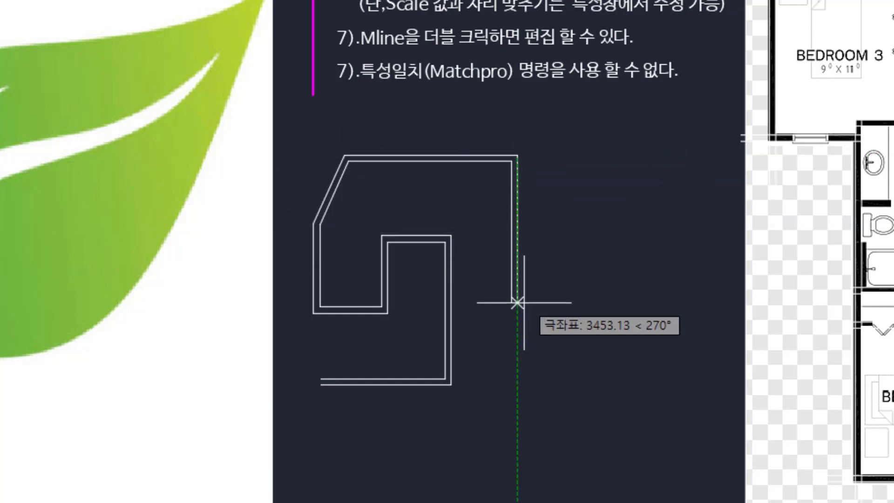
{"action": "left_click", "coordinate": [518, 387]}
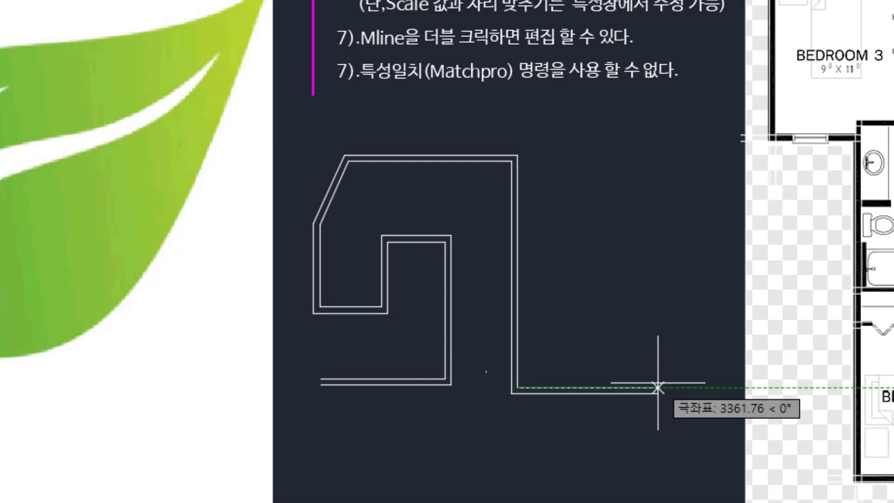
{"action": "left_click_drag", "start_coordinate": [486, 371], "coordinate": [521, 414]}
{"action": "left_click_drag", "start_coordinate": [676, 414], "coordinate": [678, 415]}
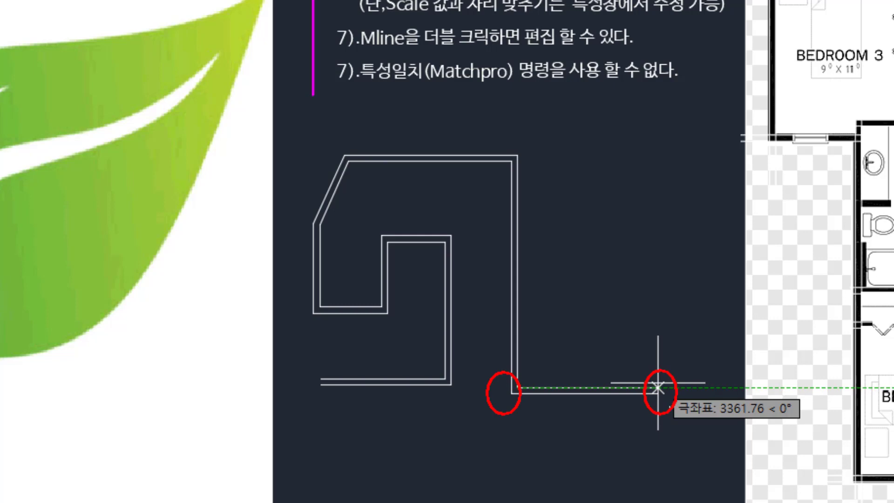
{"action": "left_click_drag", "start_coordinate": [564, 375], "coordinate": [580, 388]}
{"action": "key", "text": "Escape"}
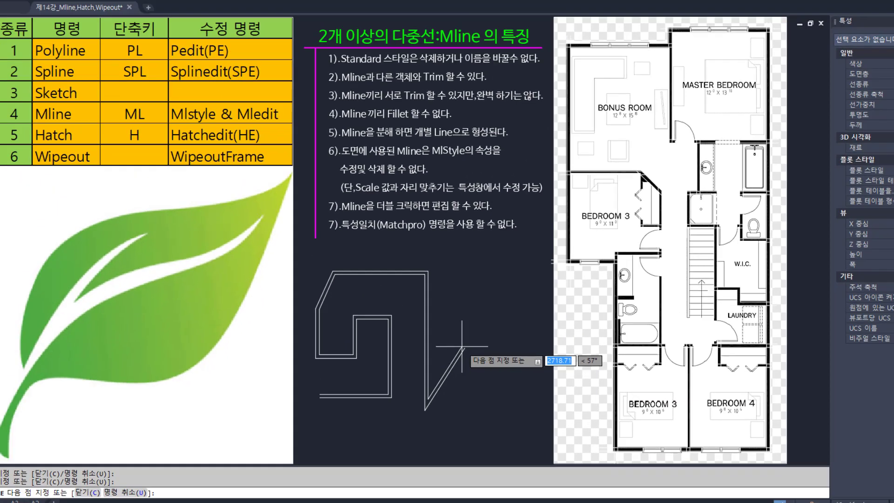
{"action": "key", "text": "Return"}
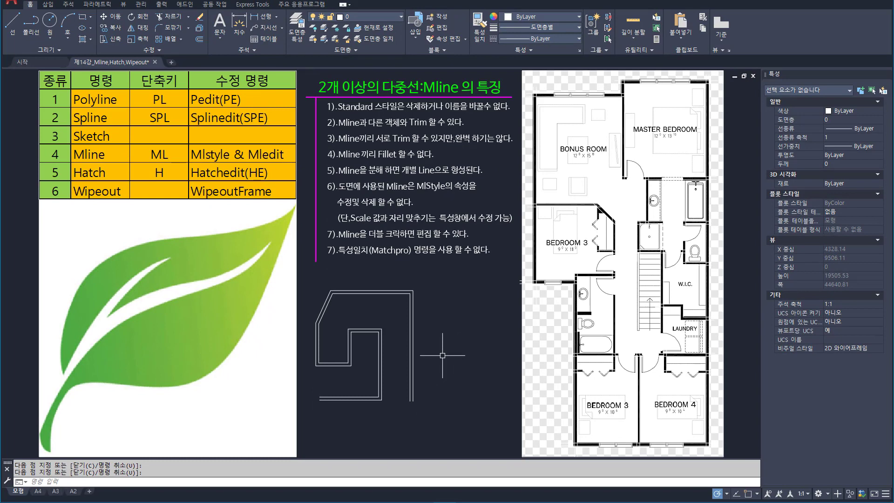
Erase the practice multiline below the notes.
{"action": "left_click", "coordinate": [443, 356]}
{"action": "left_click", "coordinate": [316, 290]}
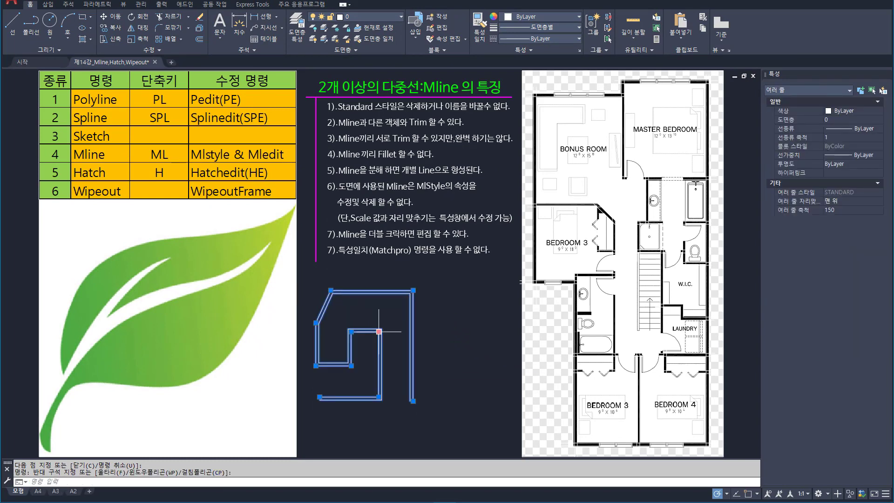
{"action": "type", "text": "e"}
{"action": "key", "text": "Return"}
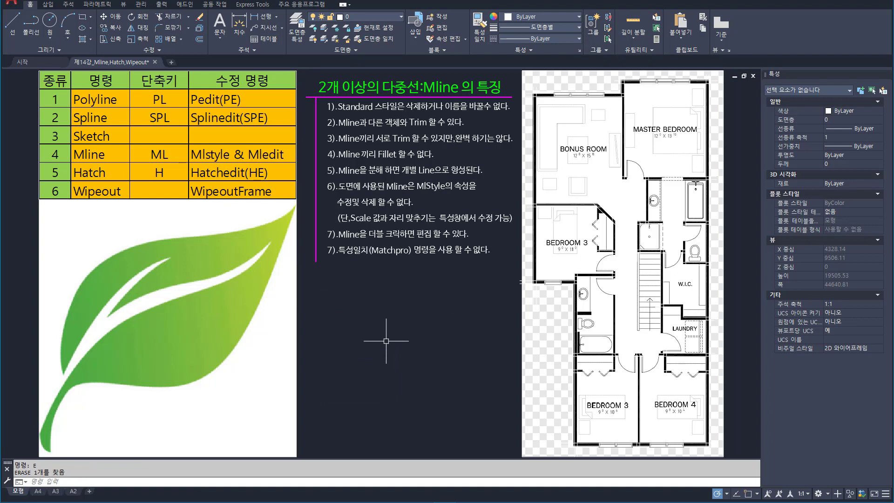
Start a multiline and set its scale to 1.
{"action": "type", "text": "ml"}
{"action": "key", "text": "Return"}
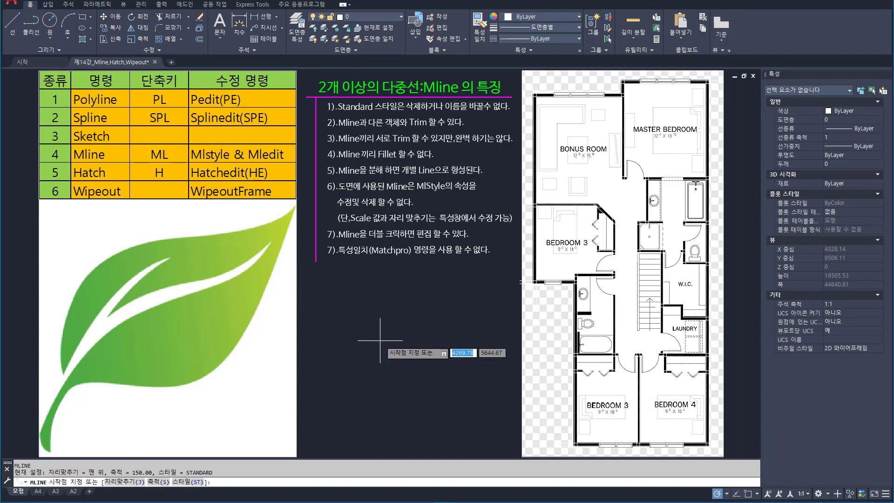
{"action": "type", "text": "s"}
{"action": "key", "text": "Return"}
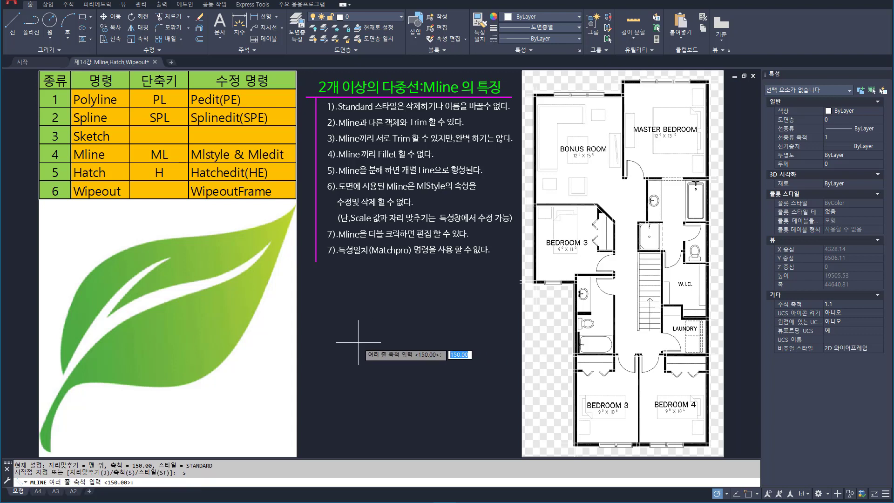
{"action": "type", "text": "1"}
{"action": "key", "text": "Return"}
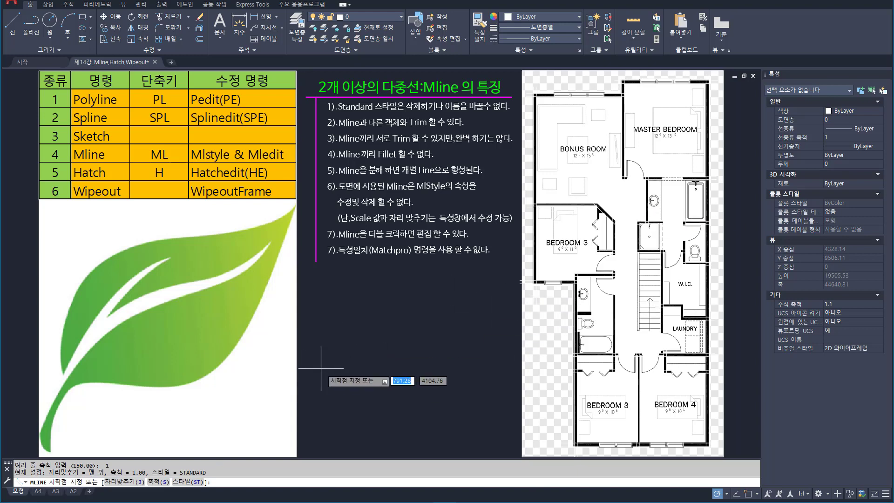
Draw a single horizontal multiline segment below the notes and inspect the spacing at its starting end.
{"action": "left_click", "coordinate": [331, 353]}
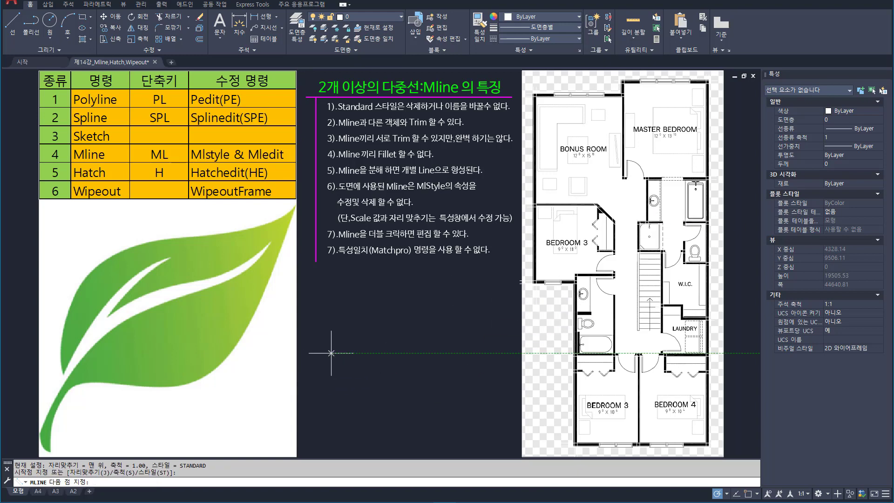
{"action": "left_click", "coordinate": [403, 353]}
{"action": "key", "text": "Return"}
{"action": "scroll", "coordinate": [342, 361], "scroll_direction": "up", "scroll_amount": 15}
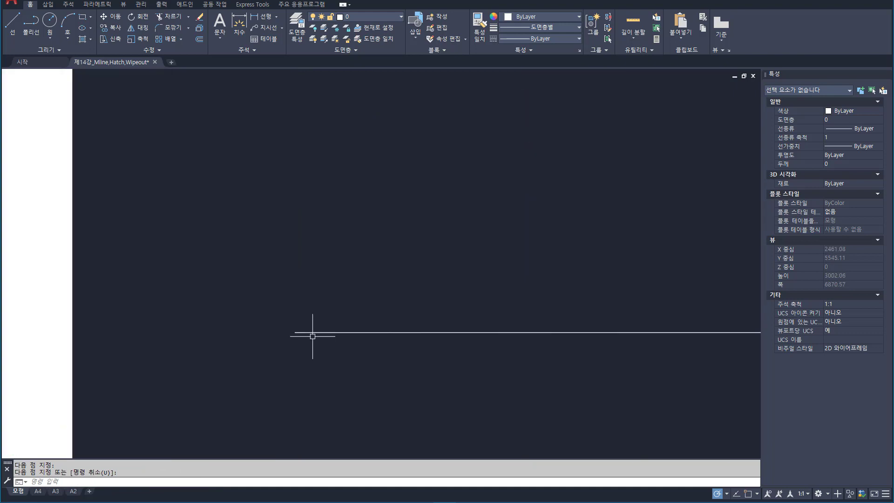
{"action": "scroll", "coordinate": [325, 198], "scroll_direction": "up", "scroll_amount": 5}
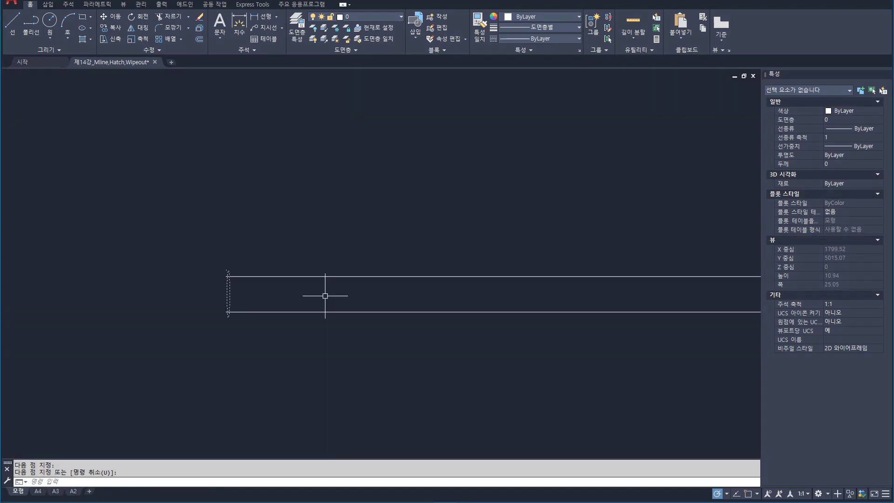
{"action": "type", "text": "q"}
{"action": "key", "text": "Return"}
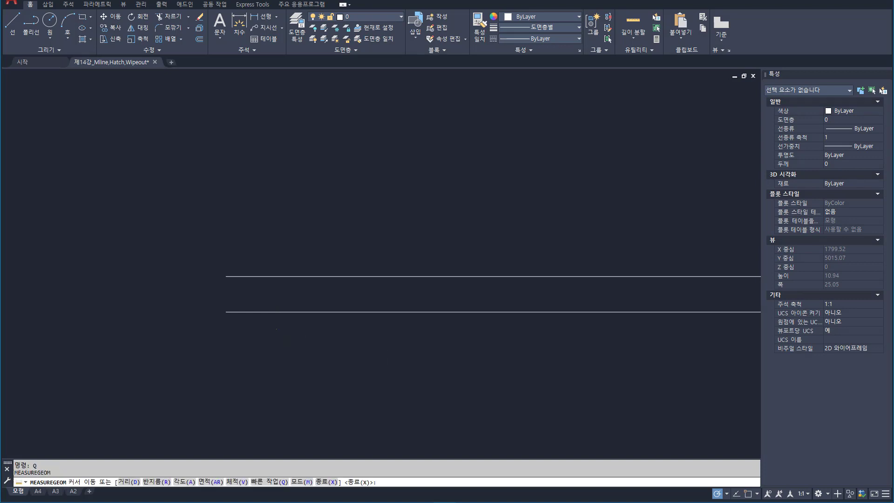
{"action": "key", "text": "Escape"}
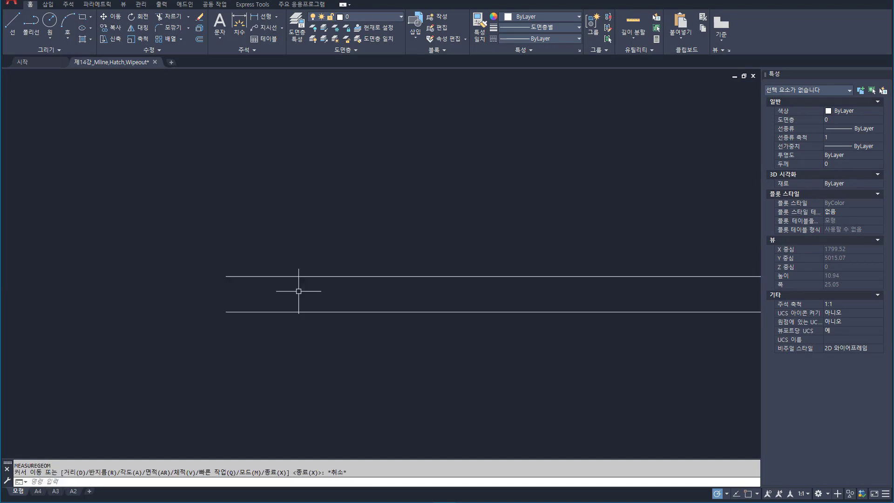
Erase the horizontal multiline and restore the view of the whole drawing.
{"action": "left_click", "coordinate": [371, 369]}
{"action": "left_click", "coordinate": [294, 214]}
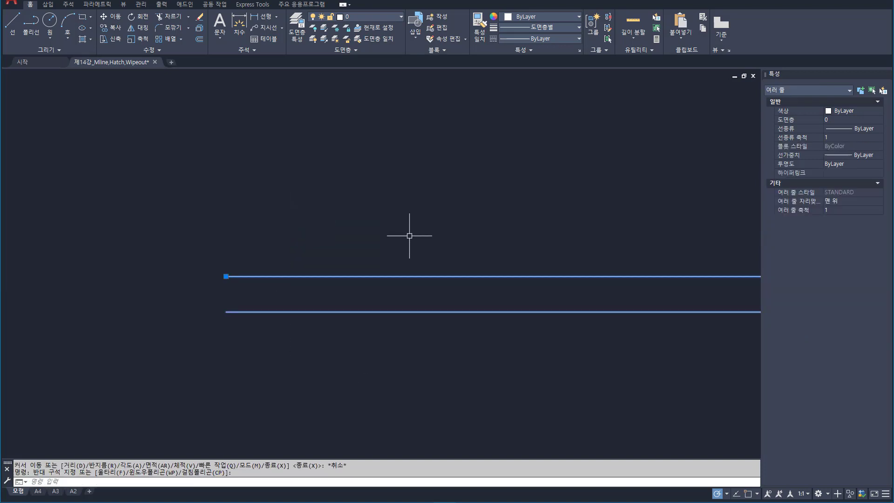
{"action": "type", "text": "e"}
{"action": "key", "text": "Return"}
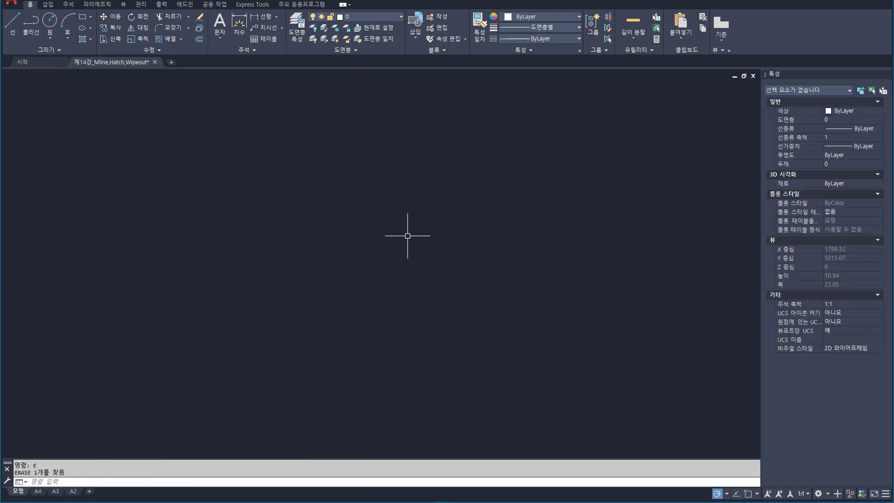
{"action": "type", "text": "z"}
{"action": "key", "text": "Return"}
{"action": "key", "text": "Return"}
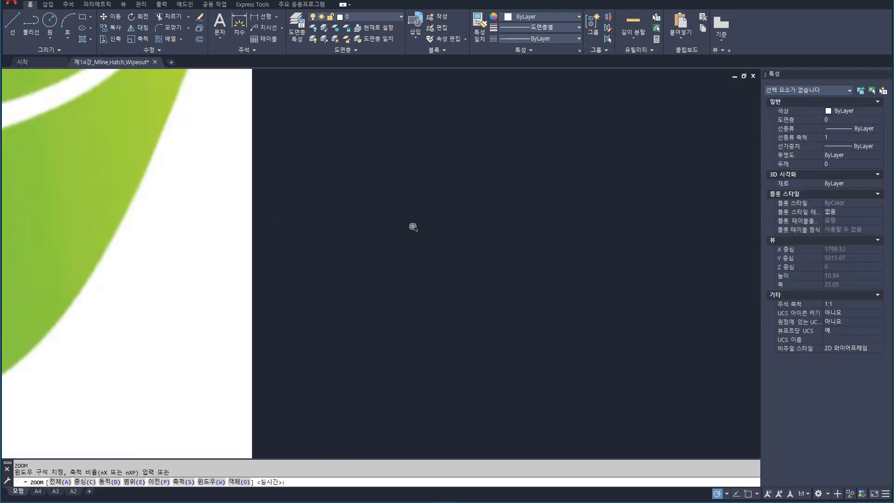
{"action": "type", "text": "e"}
{"action": "key", "text": "Return"}
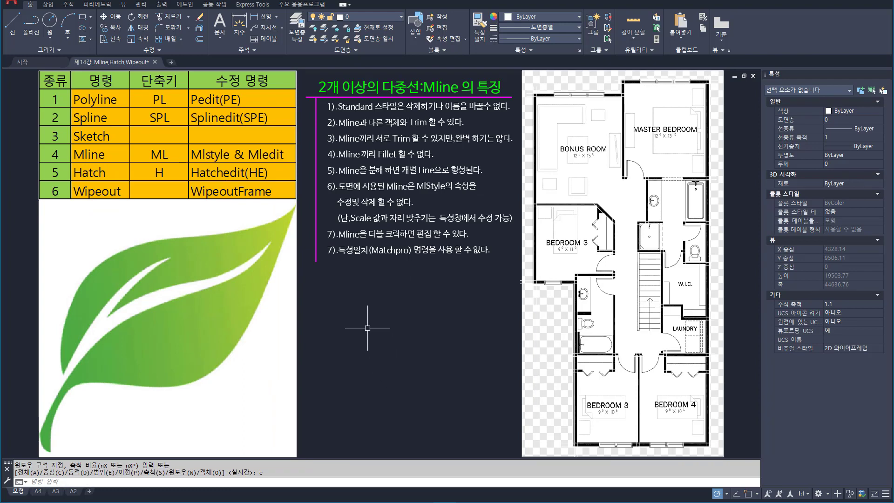
{"action": "type", "text": "ml"}
{"action": "key", "text": "Return"}
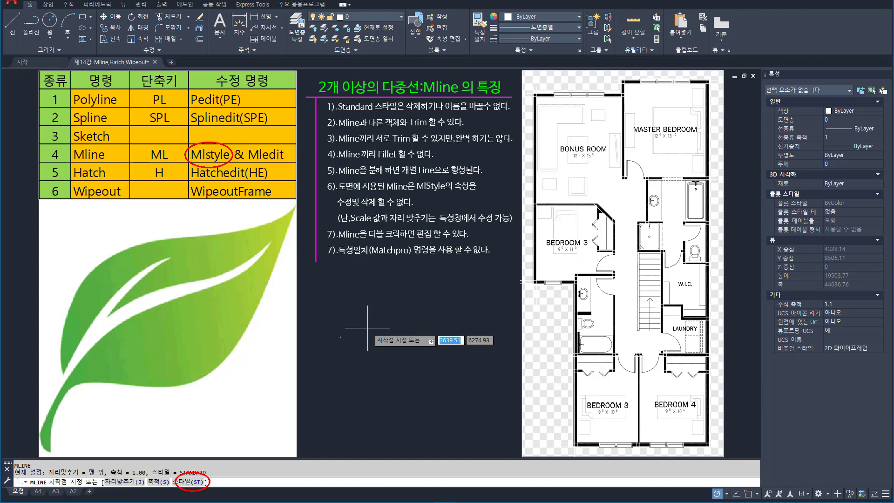
{"action": "key", "text": "Escape"}
Open the multiline style manager with MLSTYLE, move it clear of the notes, examine the options for the STANDARD style and close it.
{"action": "type", "text": "mls"}
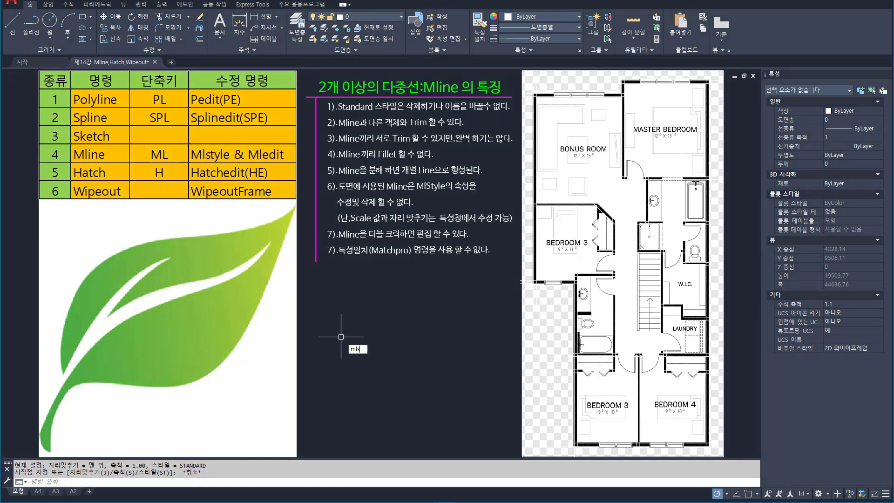
{"action": "type", "text": "t"}
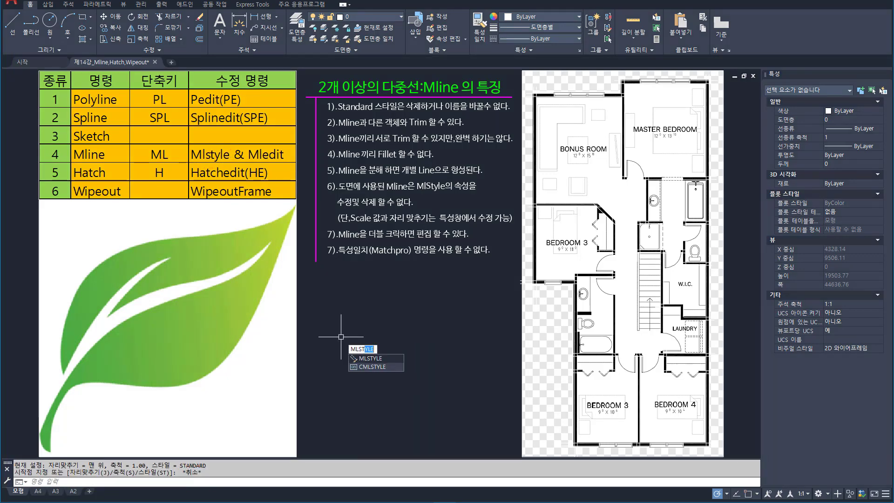
{"action": "key", "text": "Return"}
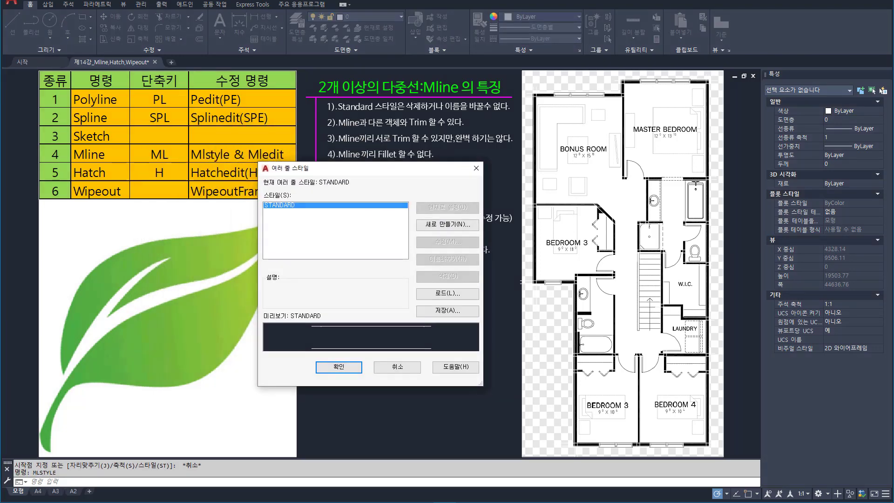
{"action": "left_click_drag", "start_coordinate": [420, 236], "coordinate": [470, 251]}
{"action": "left_click_drag", "start_coordinate": [536, 180], "coordinate": [638, 286]}
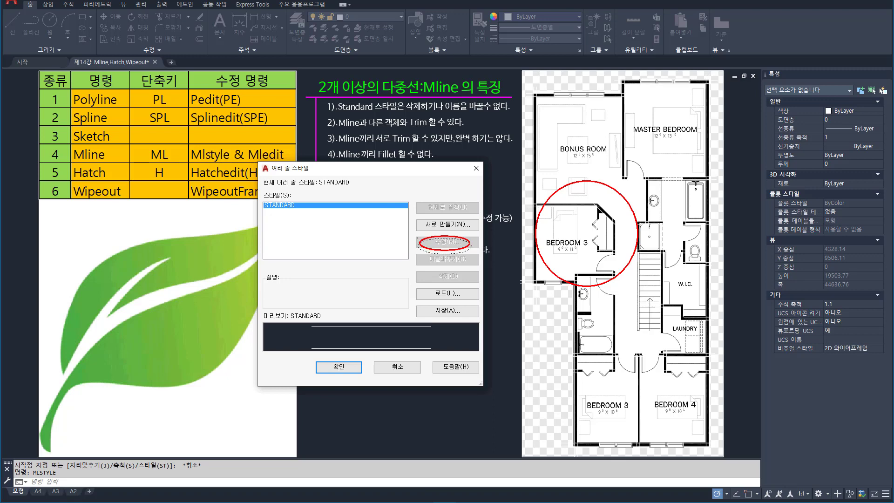
{"action": "key", "text": "Escape"}
{"action": "left_click_drag", "start_coordinate": [420, 170], "coordinate": [460, 287]}
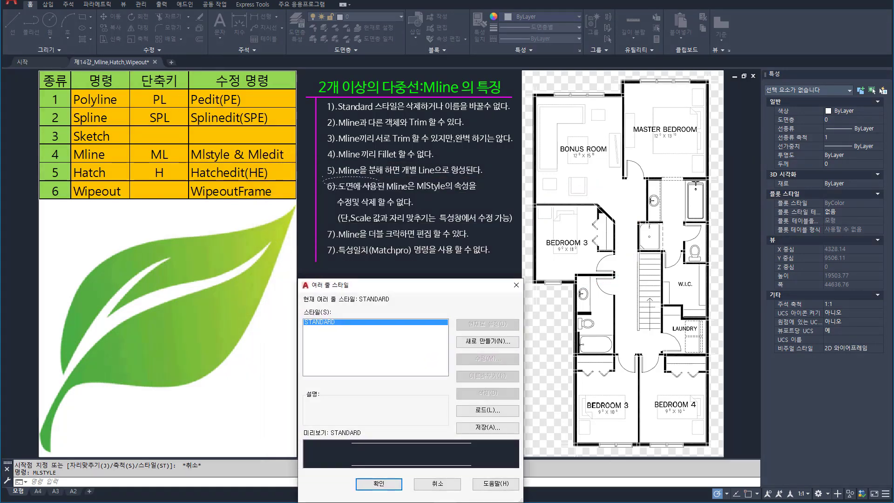
{"action": "left_click_drag", "start_coordinate": [380, 187], "coordinate": [484, 194]}
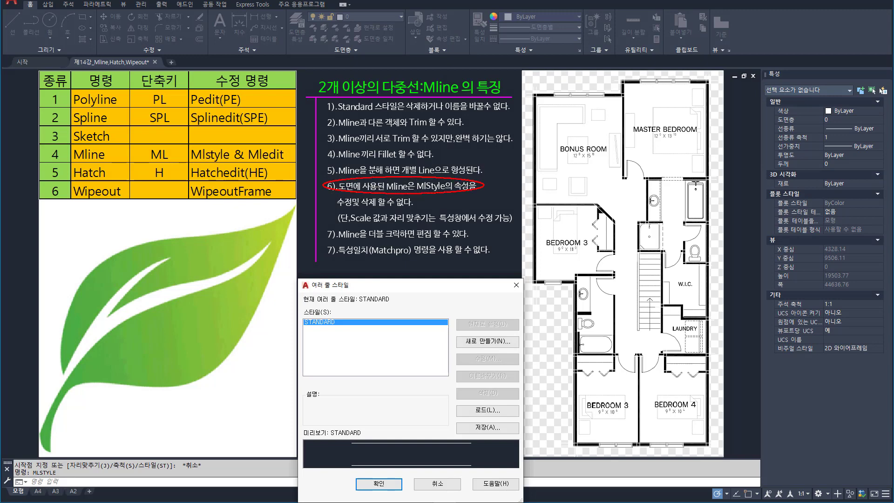
{"action": "key", "text": "Escape"}
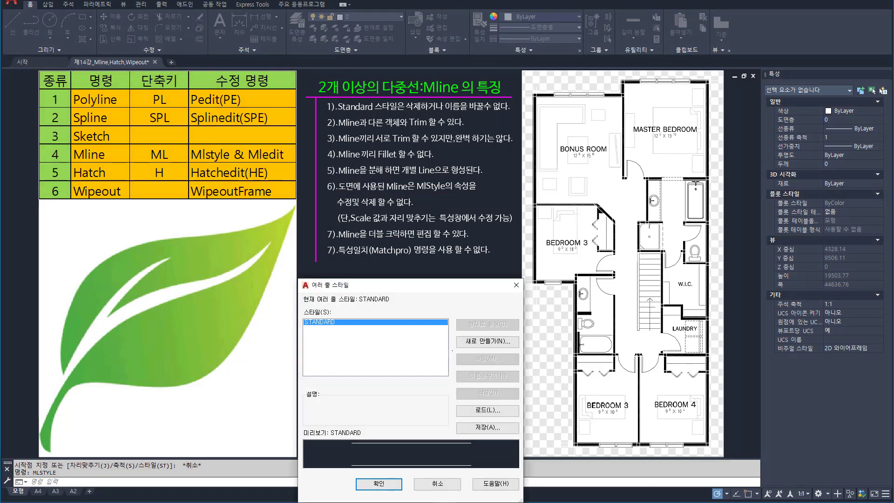
{"action": "left_click_drag", "start_coordinate": [514, 369], "coordinate": [520, 370]}
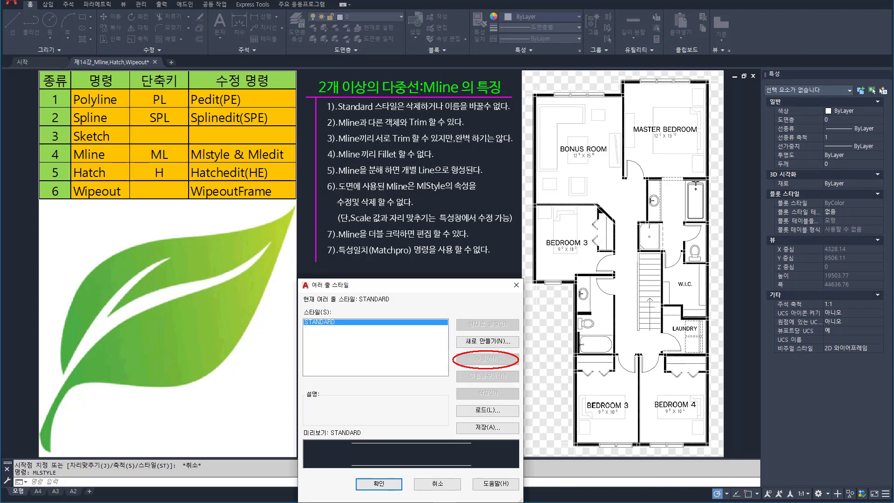
{"action": "left_click", "coordinate": [379, 484]}
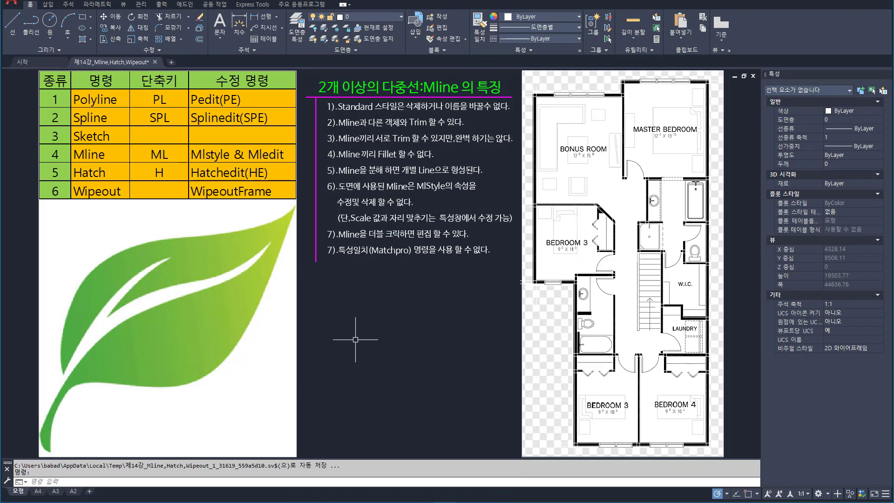
Start a multiline and set its scale to 150.
{"action": "type", "text": "ml"}
{"action": "key", "text": "Return"}
{"action": "type", "text": "s"}
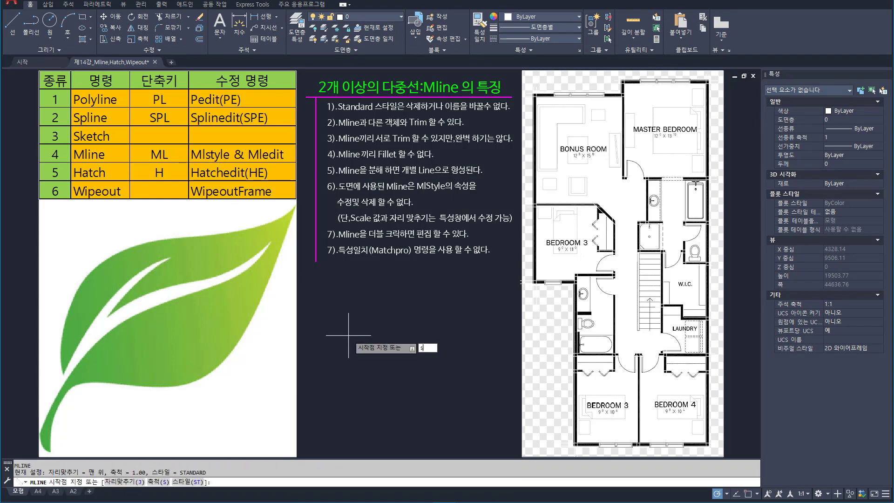
{"action": "key", "text": "Return"}
{"action": "type", "text": "15"}
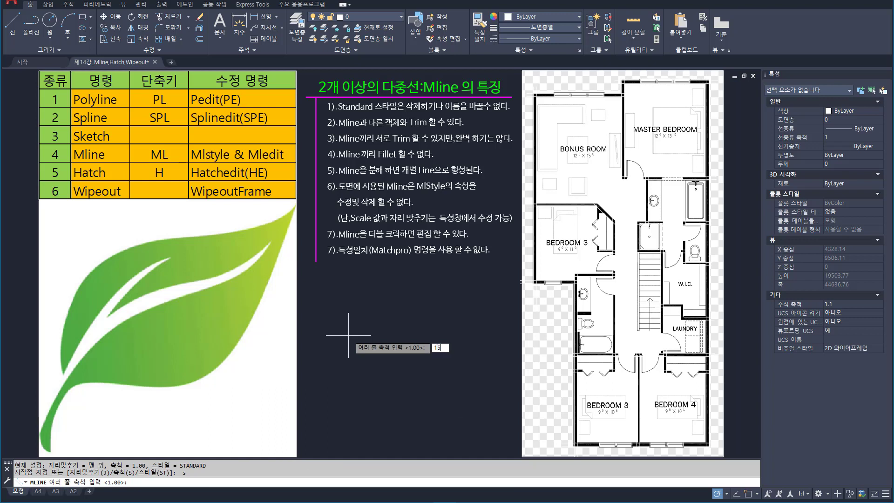
{"action": "type", "text": "0"}
{"action": "key", "text": "Return"}
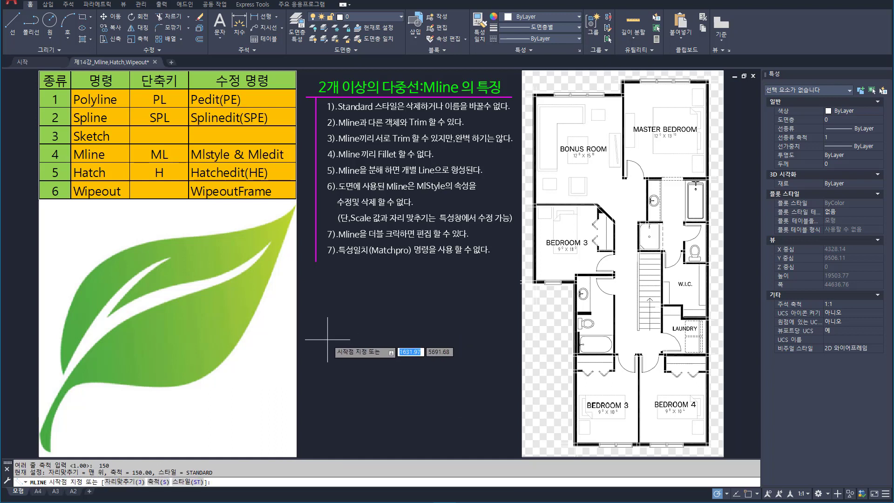
Below the notes, draw a horizontal multiline and a separate vertical multiline crossing it near its middle.
{"action": "left_click", "coordinate": [328, 339]}
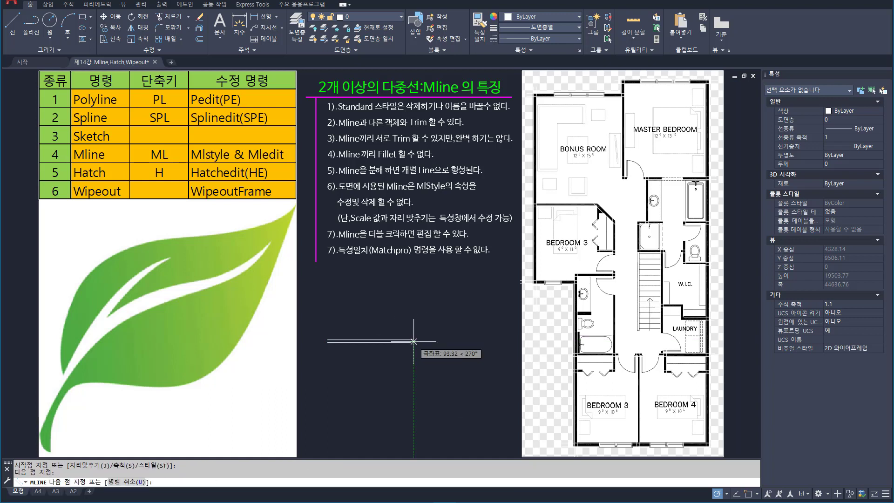
{"action": "left_click", "coordinate": [413, 340]}
{"action": "key", "text": "Return"}
{"action": "key", "text": "Return"}
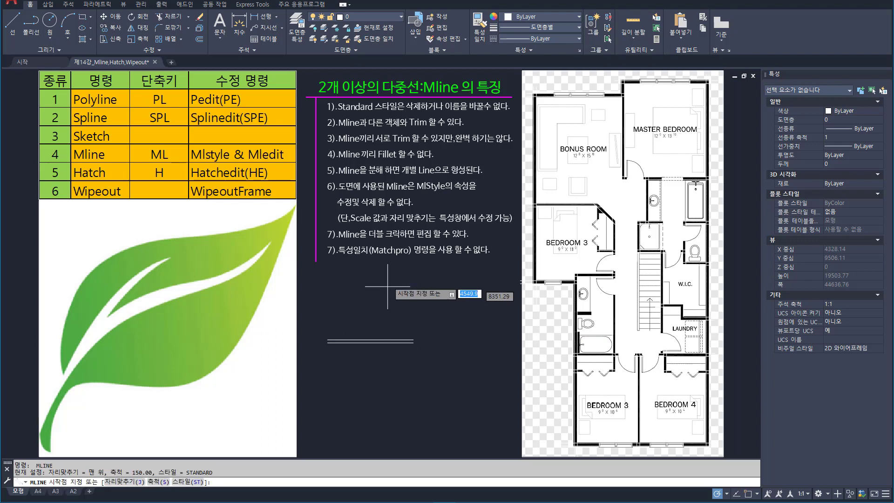
{"action": "left_click", "coordinate": [375, 293]}
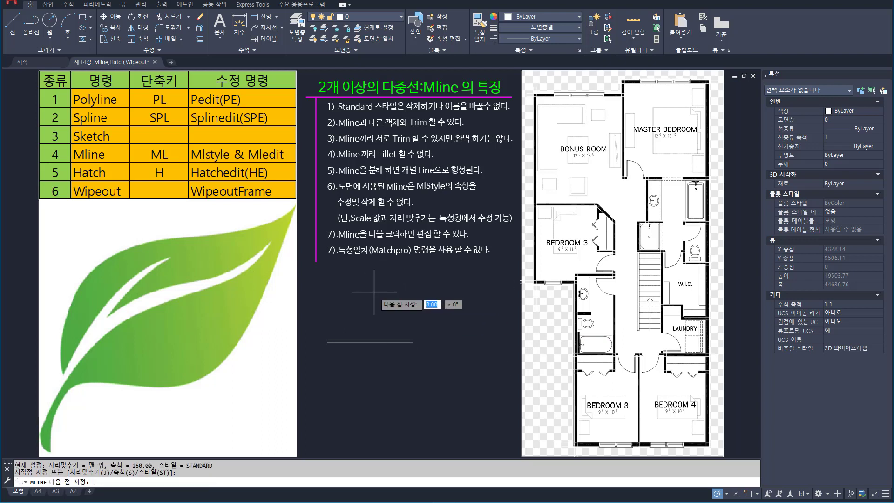
{"action": "left_click", "coordinate": [374, 391]}
{"action": "key", "text": "Return"}
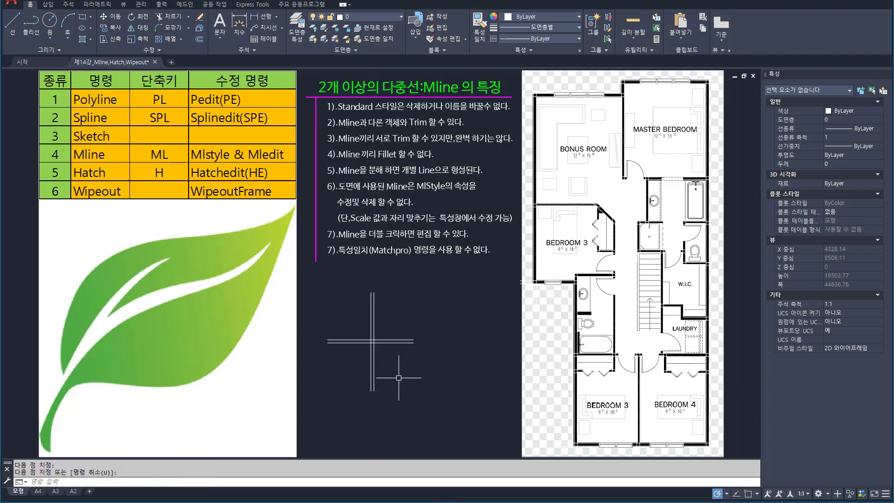
Draw a separate horizontal multiline about 2521 units long to the upper right of the crossing.
{"action": "key", "text": "Return"}
{"action": "left_click", "coordinate": [393, 314]}
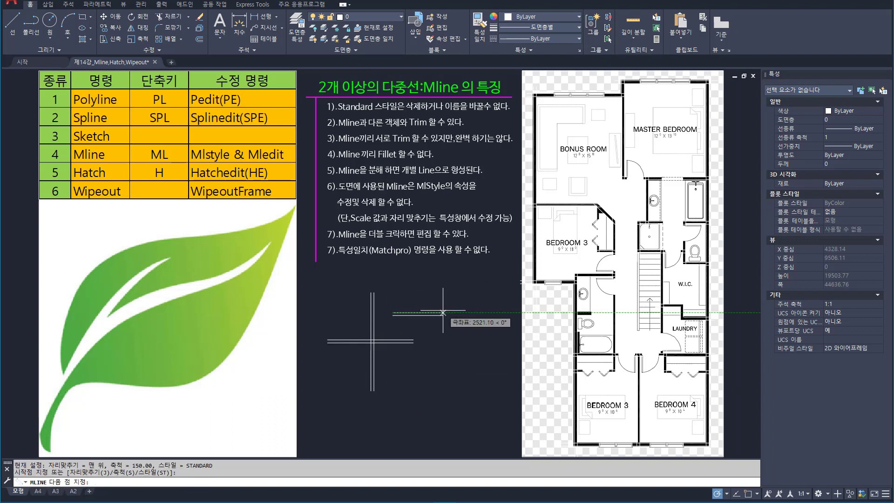
{"action": "left_click", "coordinate": [443, 312]}
{"action": "key", "text": "Return"}
{"action": "left_click", "coordinate": [438, 313]}
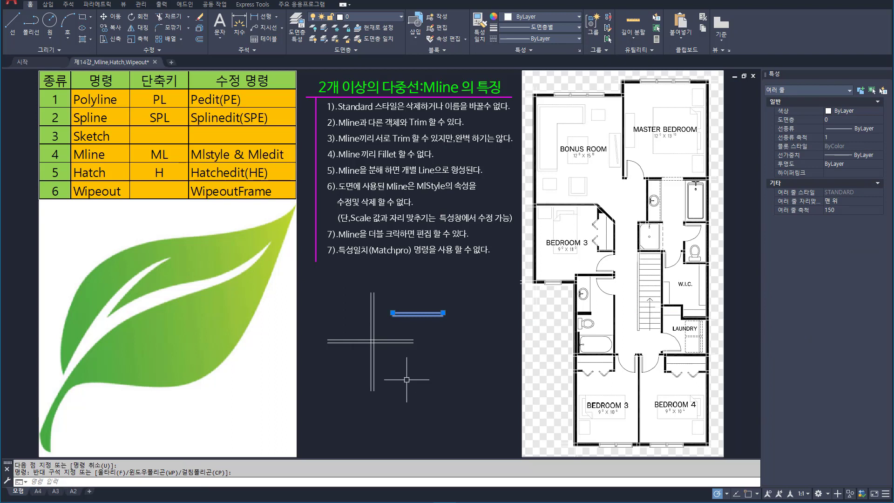
{"action": "left_click", "coordinate": [403, 397]}
{"action": "left_click", "coordinate": [347, 378]}
{"action": "left_click", "coordinate": [428, 371]}
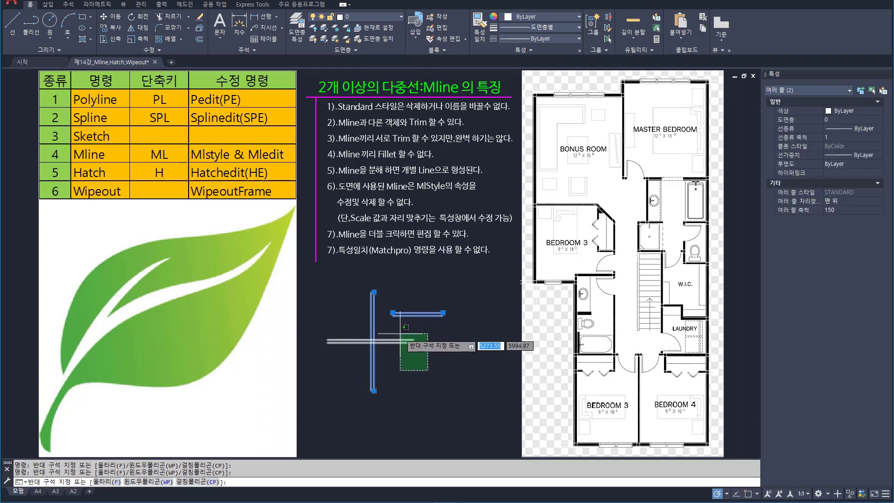
{"action": "left_click", "coordinate": [400, 332]}
{"action": "key", "text": "Escape"}
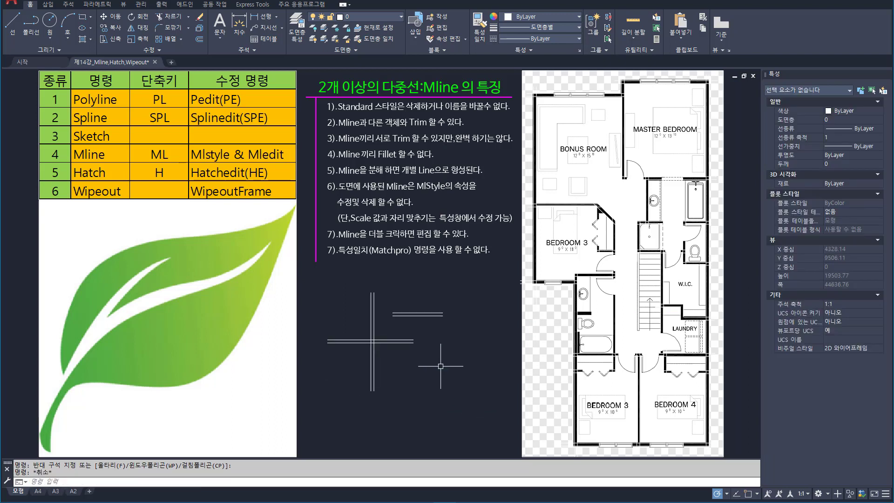
Set the scale of the vertical multiline to 300.
{"action": "left_click", "coordinate": [443, 383]}
{"action": "left_click", "coordinate": [356, 365]}
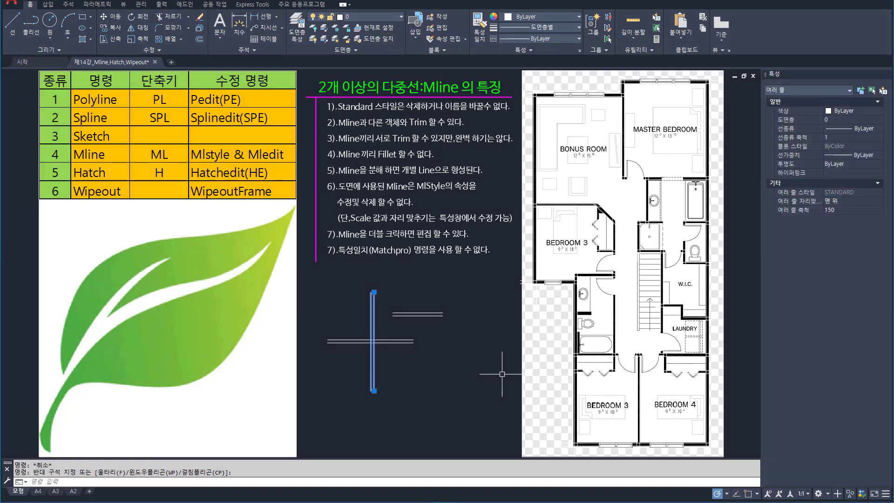
{"action": "left_click", "coordinate": [830, 210]}
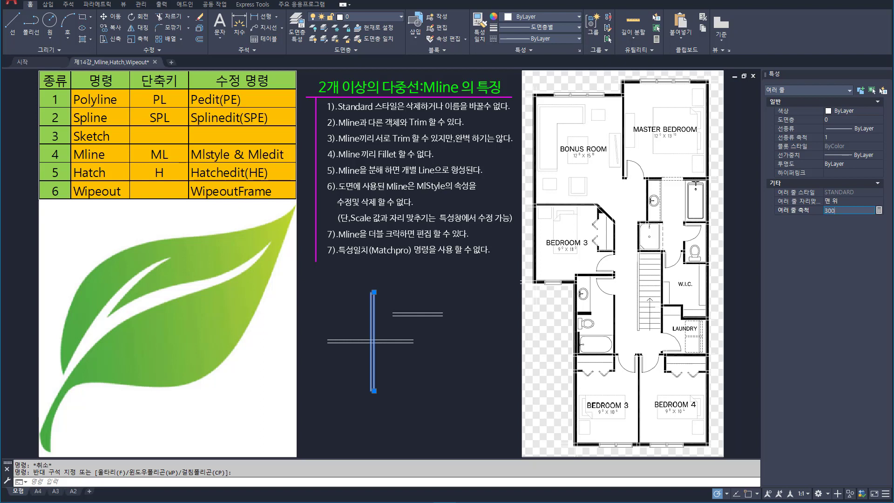
{"action": "key", "text": "Return"}
{"action": "key", "text": "Escape"}
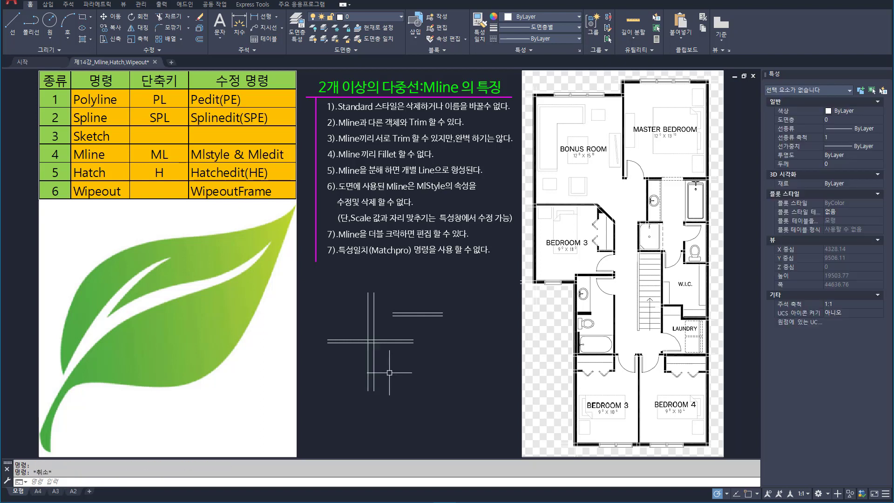
Set the scale of the horizontal multiline that crosses the vertical one to 200 and its justification to 0.
{"action": "left_click", "coordinate": [404, 343]}
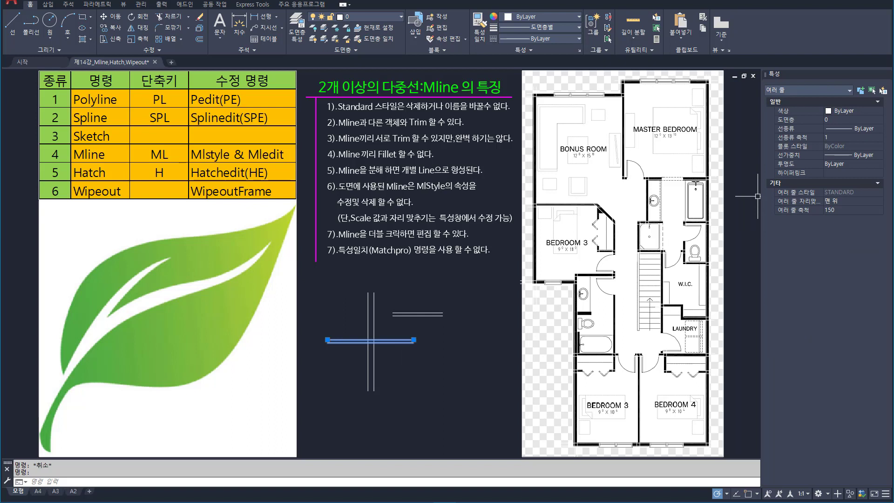
{"action": "left_click", "coordinate": [849, 211]}
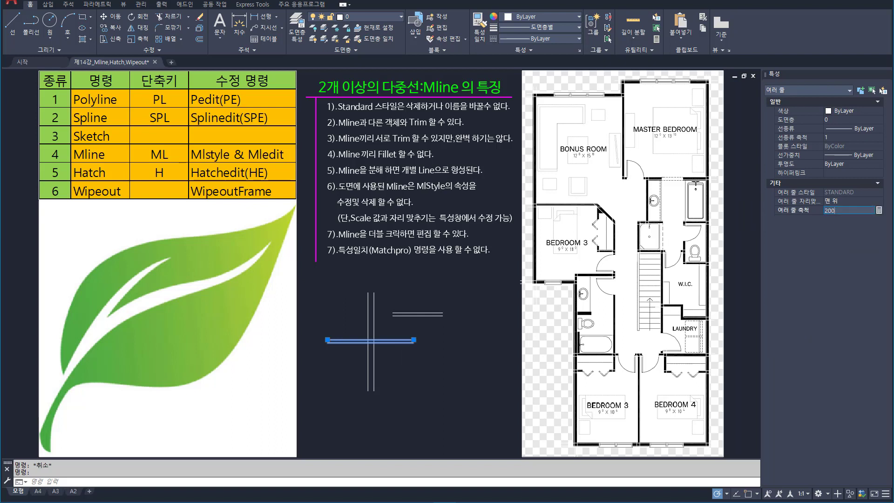
{"action": "type", "text": "200"}
{"action": "key", "text": "Return"}
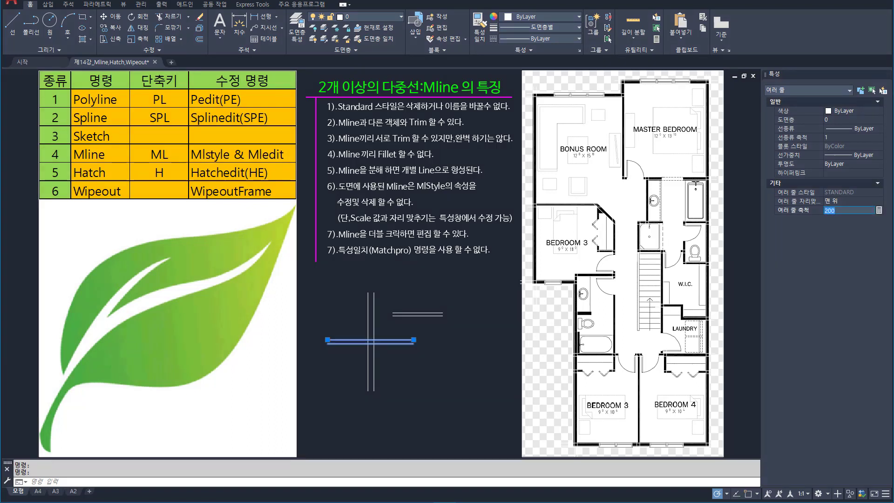
{"action": "key", "text": "Escape"}
{"action": "left_click", "coordinate": [851, 202]}
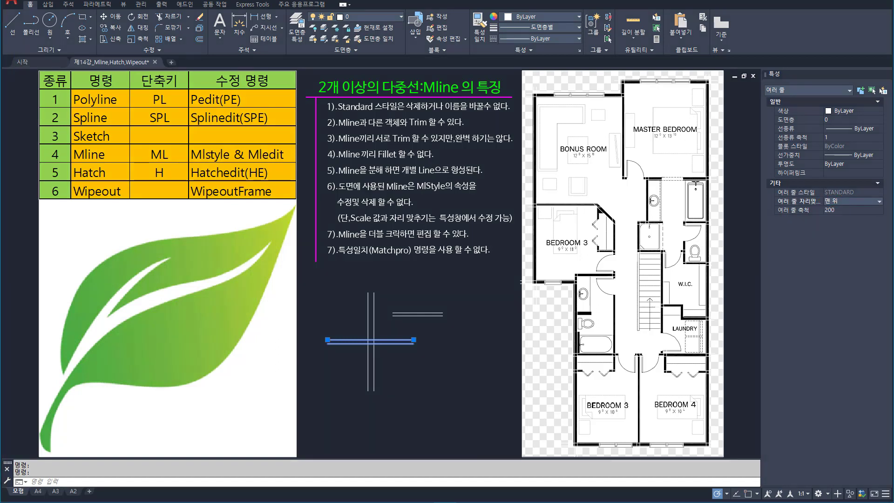
{"action": "left_click", "coordinate": [879, 202]}
{"action": "key", "text": "Escape"}
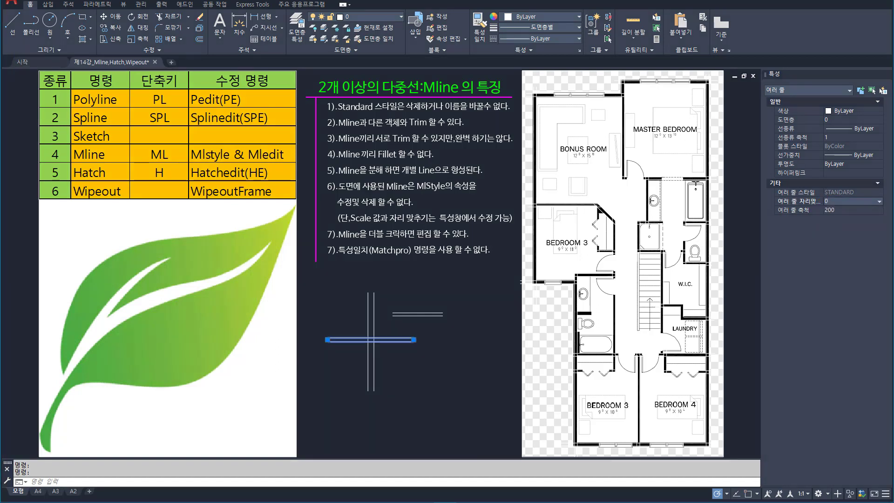
{"action": "key", "text": "Escape"}
Erase all three multilines below the notes.
{"action": "left_click_drag", "start_coordinate": [464, 395], "coordinate": [306, 275]}
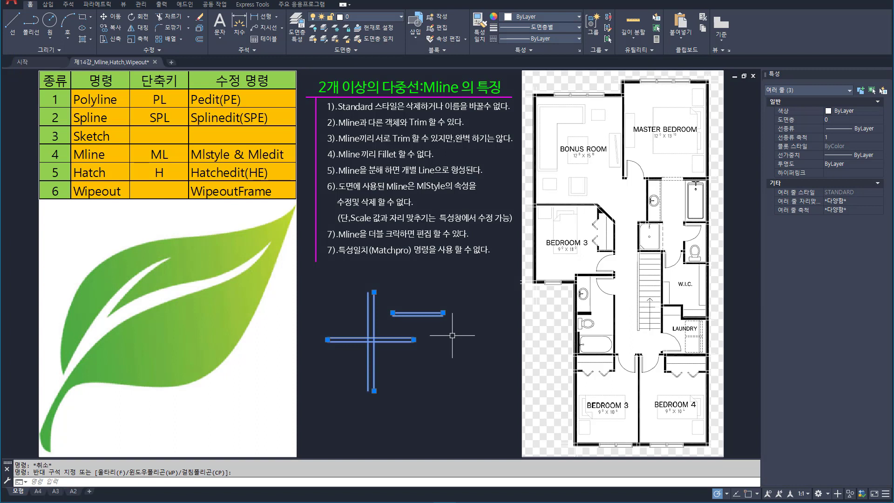
{"action": "type", "text": "e"}
{"action": "key", "text": "Return"}
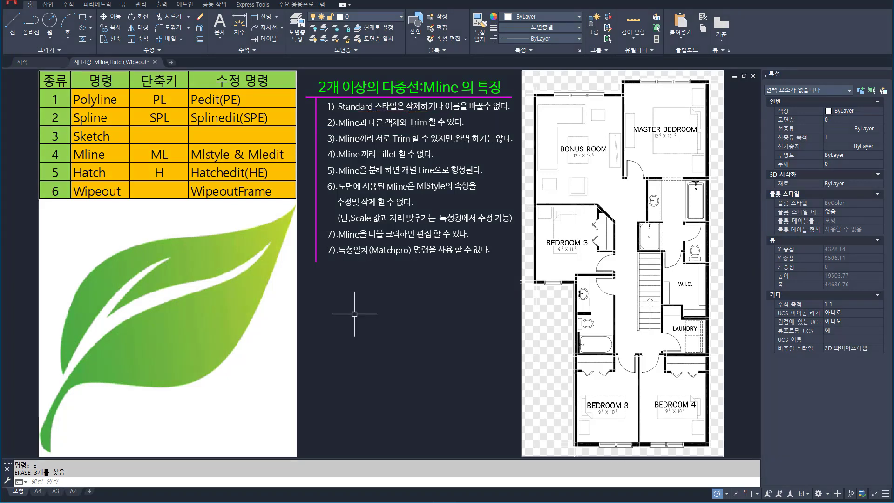
Draw a long horizontal multiline with zero justification in the empty area below the notes.
{"action": "type", "text": "m"}
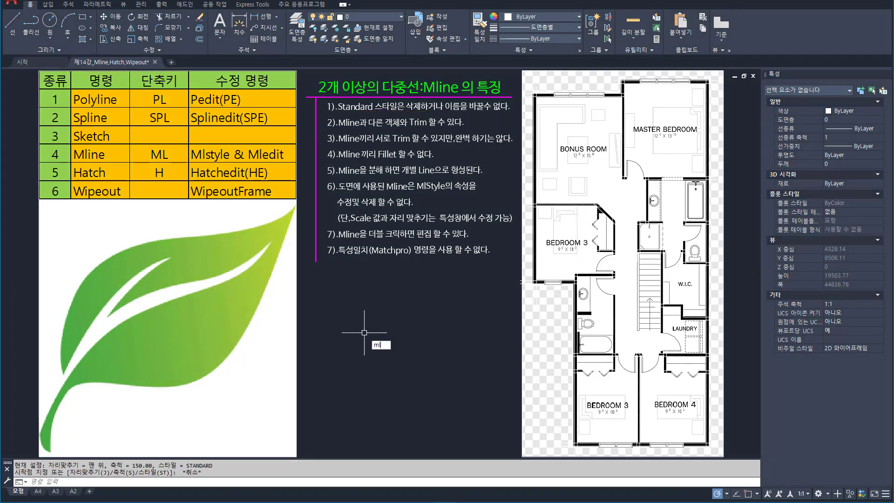
{"action": "type", "text": "l"}
{"action": "key", "text": "Return"}
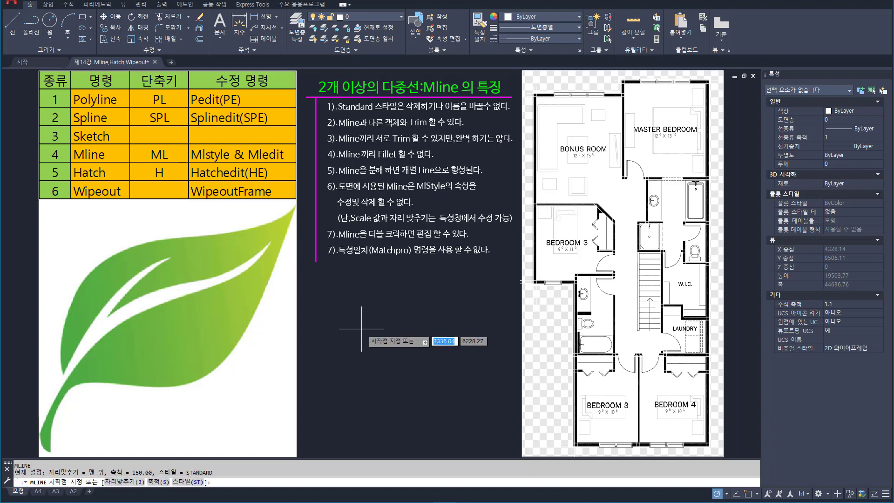
{"action": "type", "text": "j"}
{"action": "key", "text": "Return"}
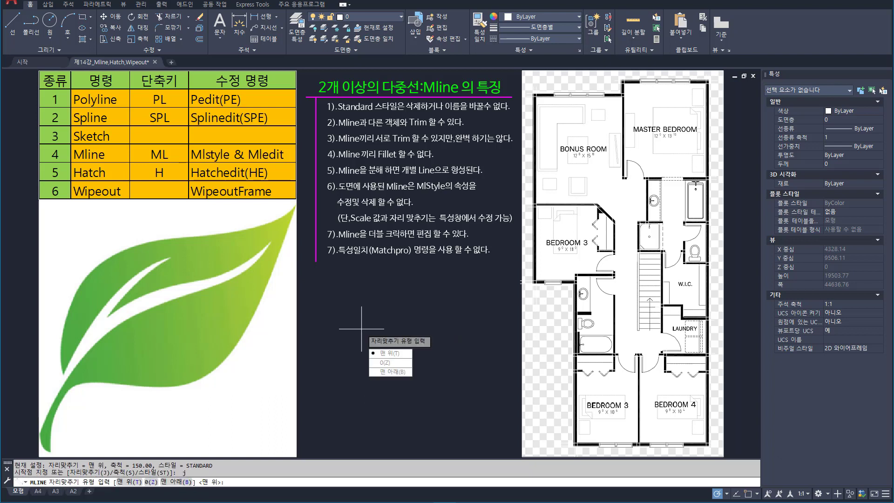
{"action": "key", "text": "Down"}
{"action": "key", "text": "Return"}
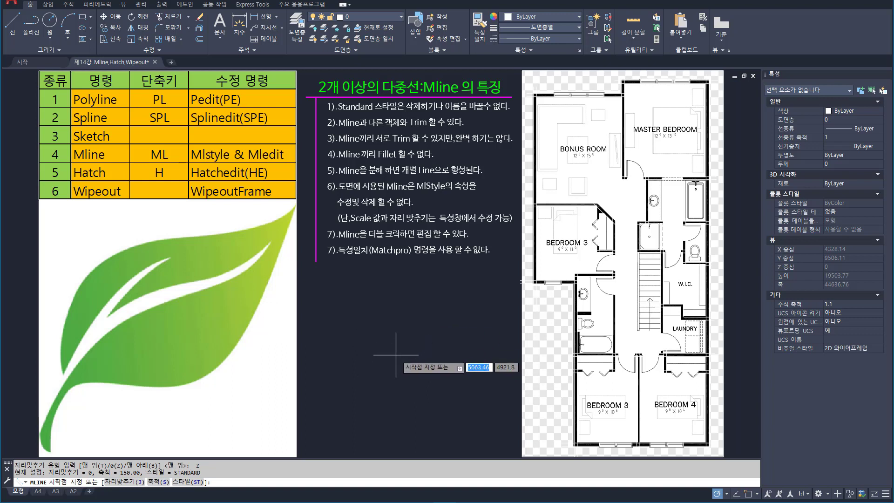
{"action": "left_click", "coordinate": [314, 350]}
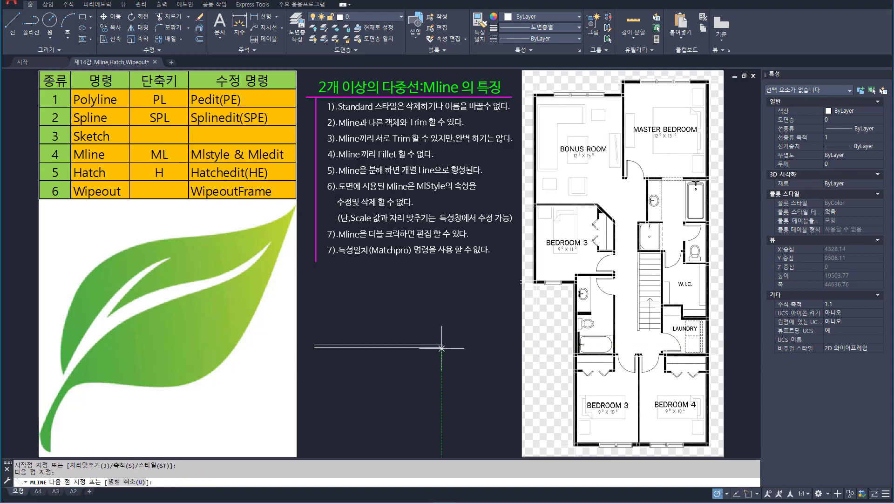
{"action": "key", "text": "space"}
Draw four separate vertical multilines side by side, each crossing the horizontal multiline.
{"action": "key", "text": "space"}
{"action": "left_click", "coordinate": [347, 288]}
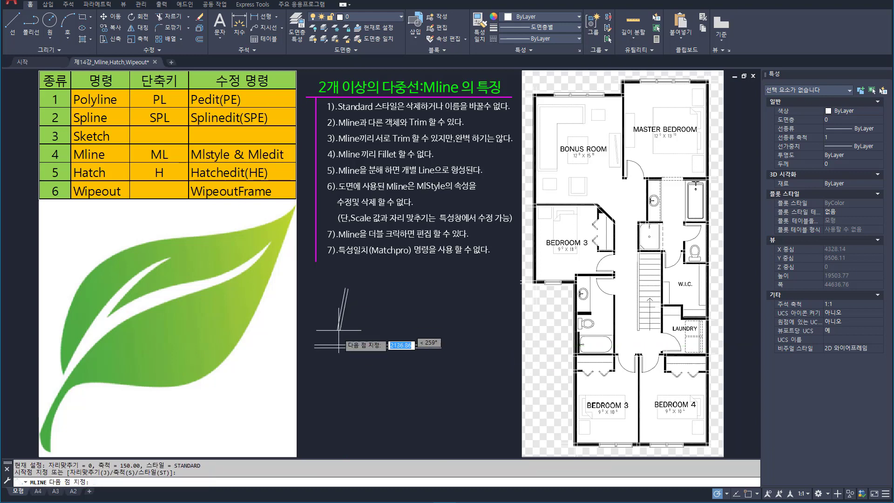
{"action": "left_click", "coordinate": [346, 366]}
{"action": "key", "text": "space"}
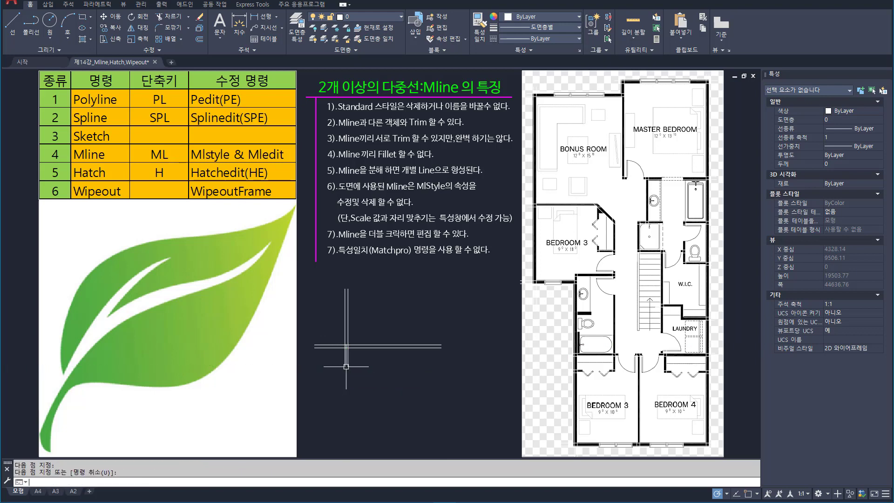
{"action": "key", "text": "space"}
{"action": "left_click", "coordinate": [367, 294]}
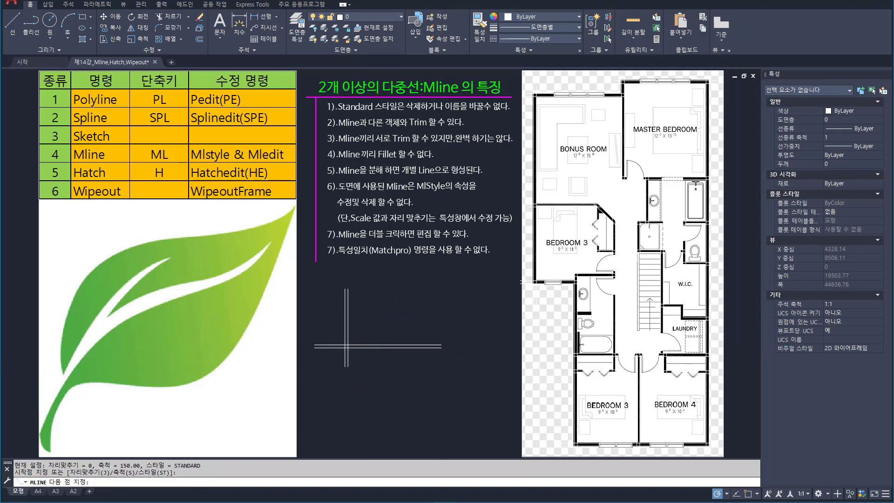
{"action": "left_click", "coordinate": [368, 362]}
{"action": "key", "text": "space"}
{"action": "key", "text": "space"}
{"action": "left_click", "coordinate": [394, 279]}
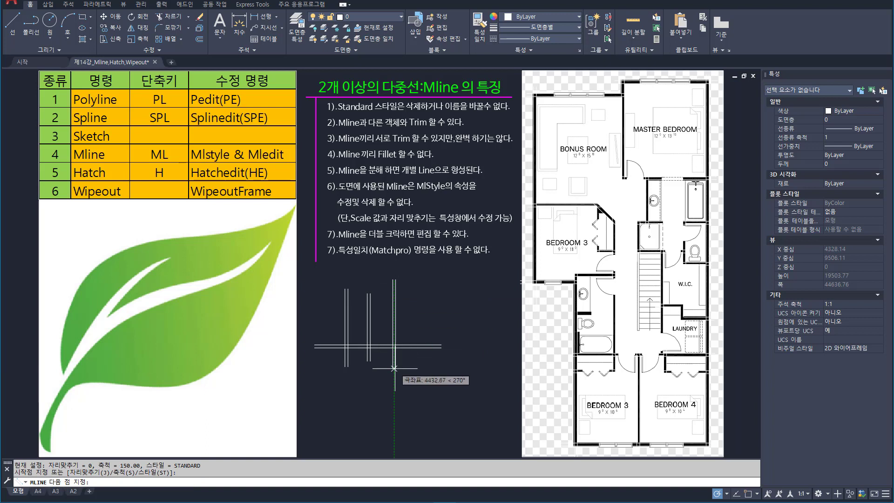
{"action": "left_click", "coordinate": [394, 382]}
{"action": "key", "text": "space"}
{"action": "key", "text": "space"}
{"action": "left_click", "coordinate": [416, 296]}
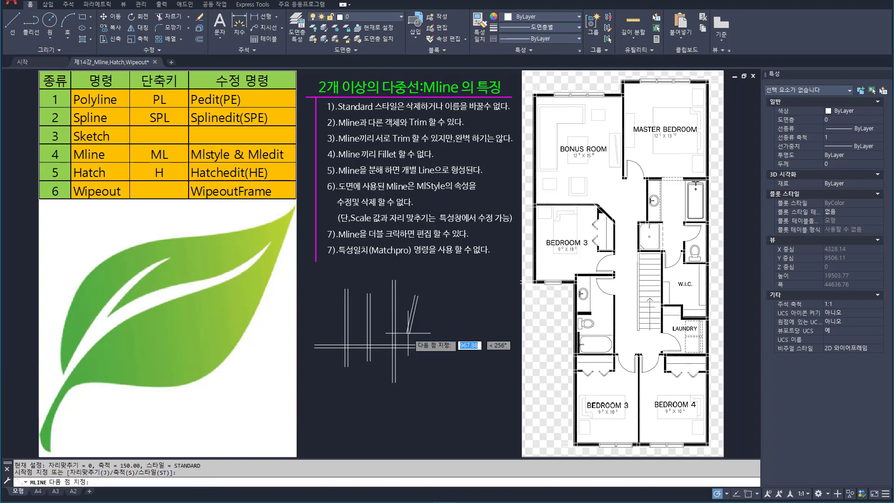
{"action": "left_click", "coordinate": [416, 372]}
{"action": "key", "text": "space"}
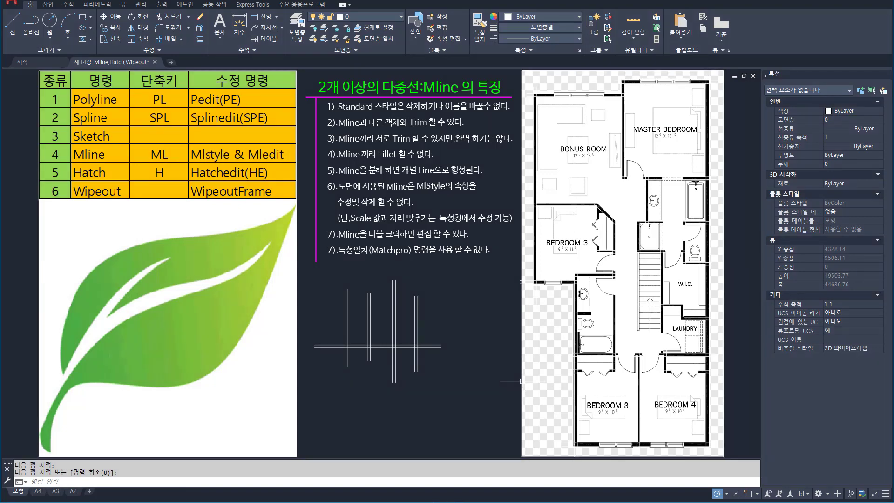
Draw a second horizontal multiline above the first one, crossing all four vertical multilines.
{"action": "left_click_drag", "start_coordinate": [332, 133], "coordinate": [509, 148]}
{"action": "key", "text": "Escape"}
{"action": "type", "text": "ml"}
{"action": "key", "text": "Return"}
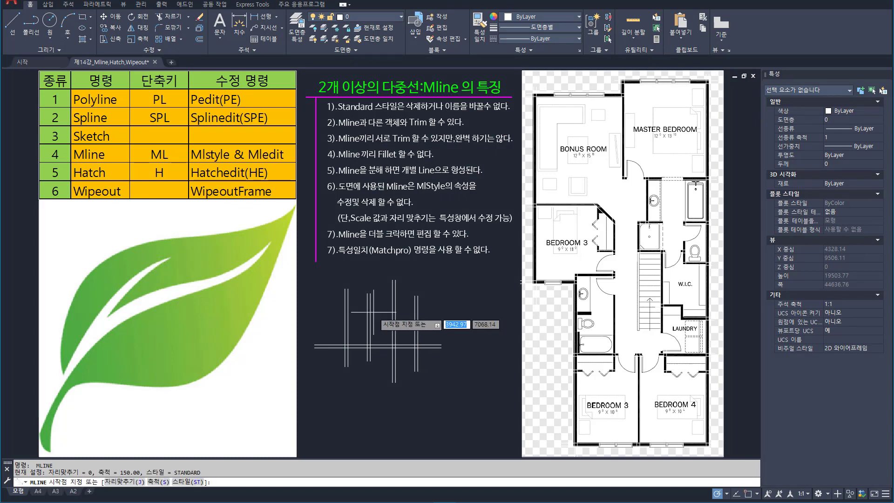
{"action": "left_click", "coordinate": [326, 310]}
{"action": "left_click", "coordinate": [441, 310]}
{"action": "key", "text": "Return"}
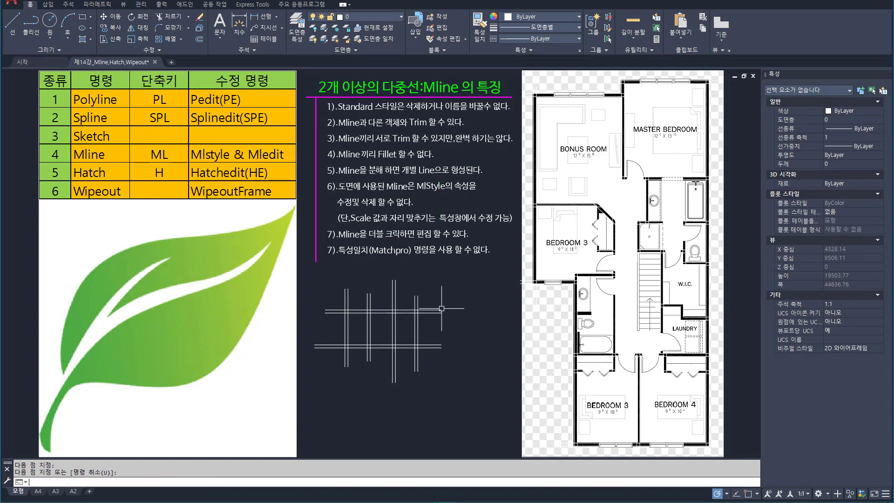
Trim the lower ends of the four vertical multilines at the lower horizontal multiline, using the merged joint option for each.
{"action": "type", "text": "tr"}
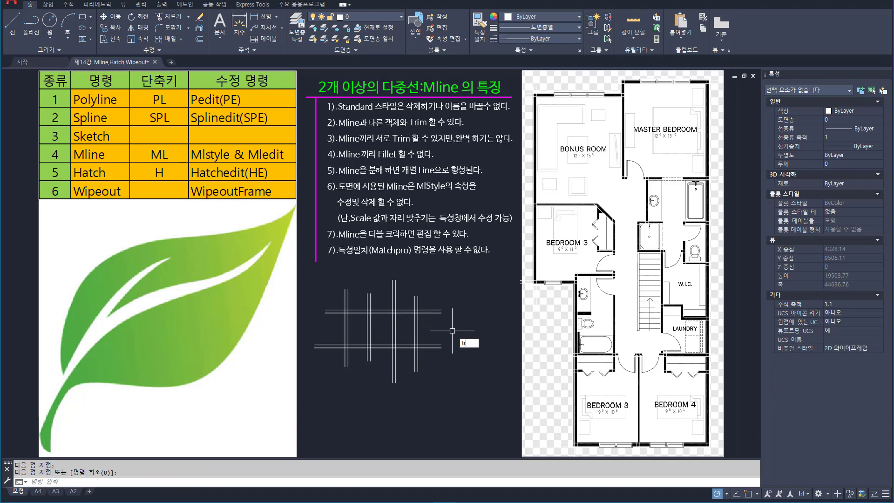
{"action": "key", "text": "Return"}
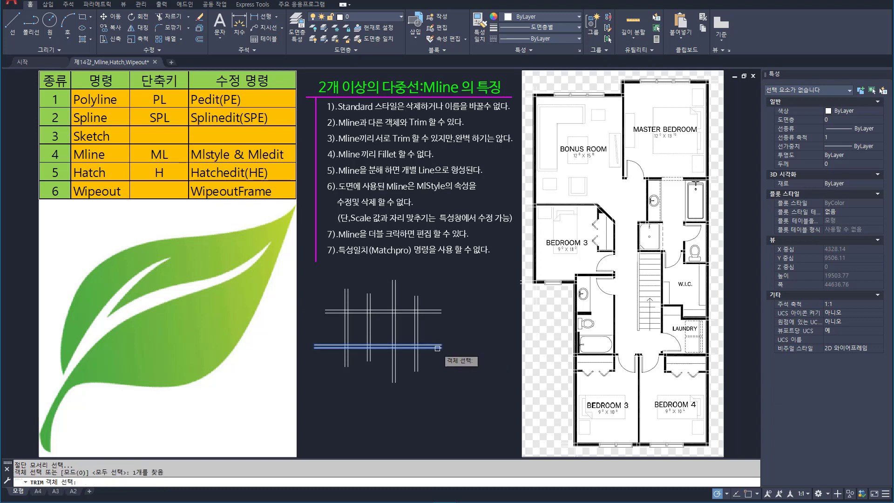
{"action": "key", "text": "Return"}
{"action": "left_click", "coordinate": [461, 411]}
{"action": "left_click", "coordinate": [342, 357]}
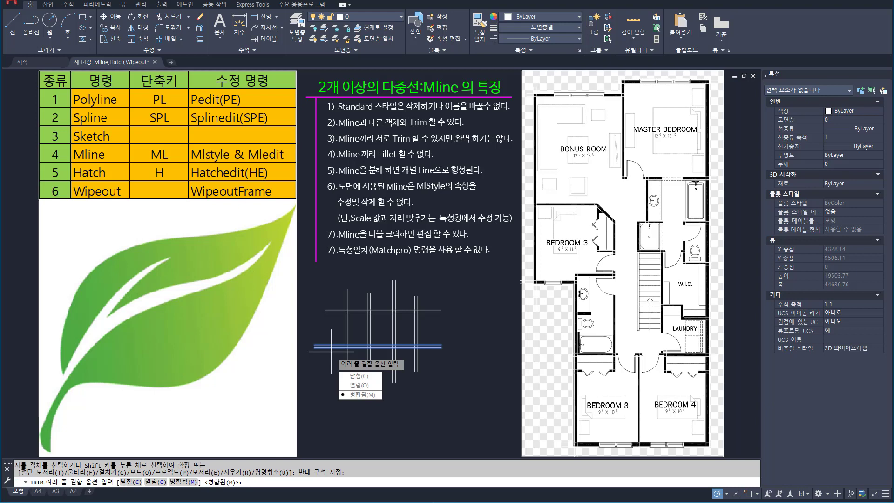
{"action": "key", "text": "Return"}
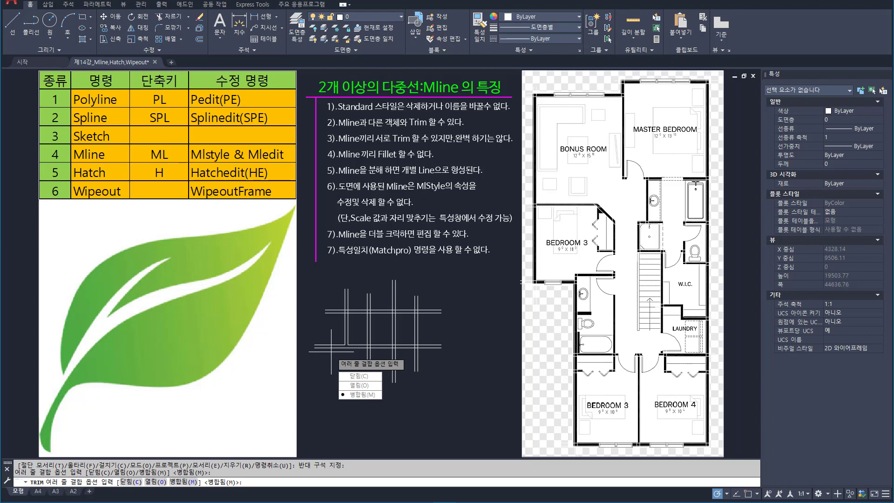
{"action": "key", "text": "Return"}
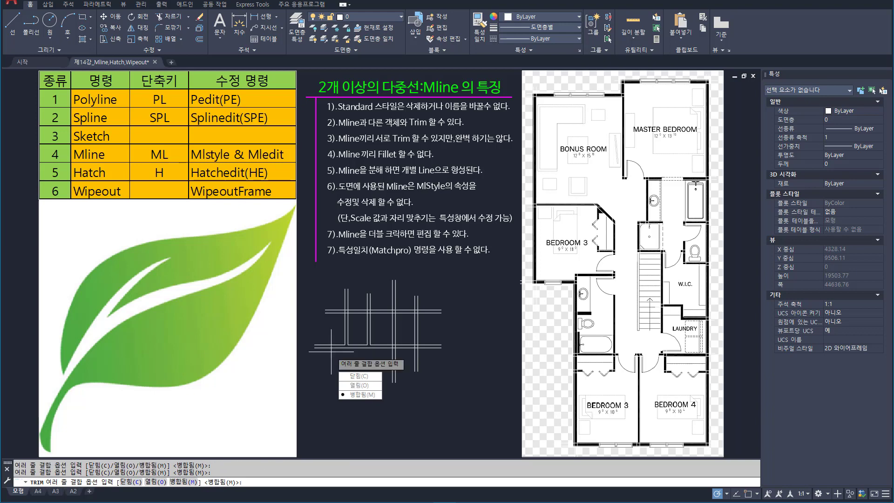
{"action": "key", "text": "Return"}
{"action": "key", "text": "Return"}
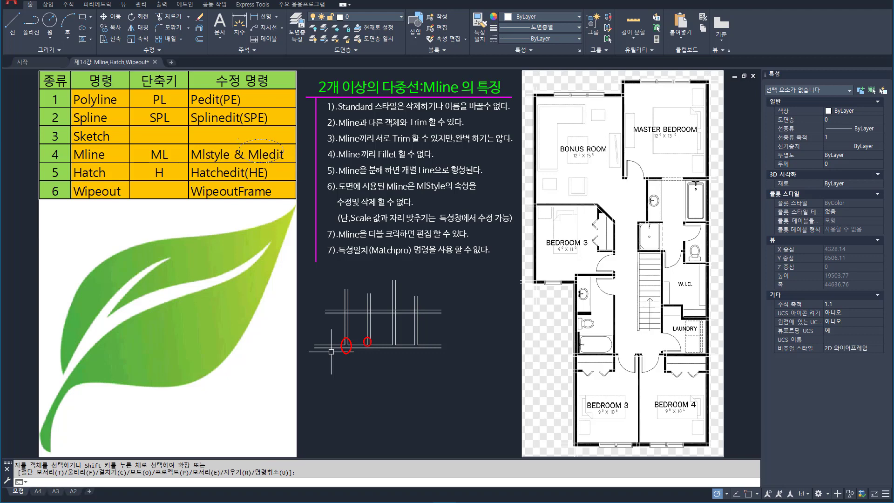
{"action": "key", "text": "Escape"}
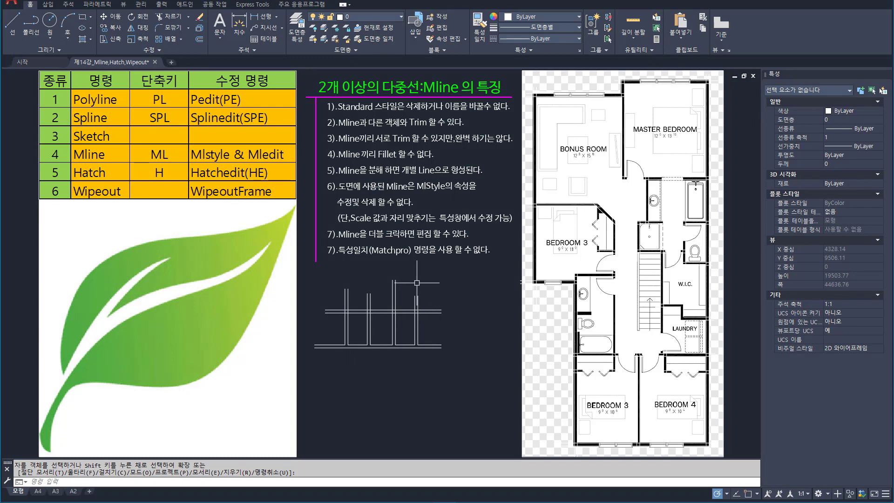
Trim the upper horizontal multiline's right end at the rightmost vertical multiline, using the merged joint option.
{"action": "type", "text": "tr"}
{"action": "key", "text": "Return"}
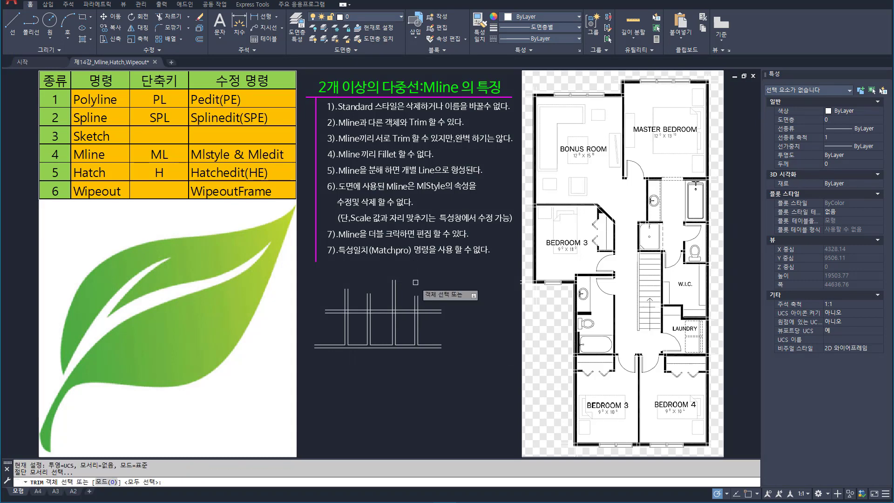
{"action": "left_click", "coordinate": [417, 329]}
{"action": "key", "text": "Return"}
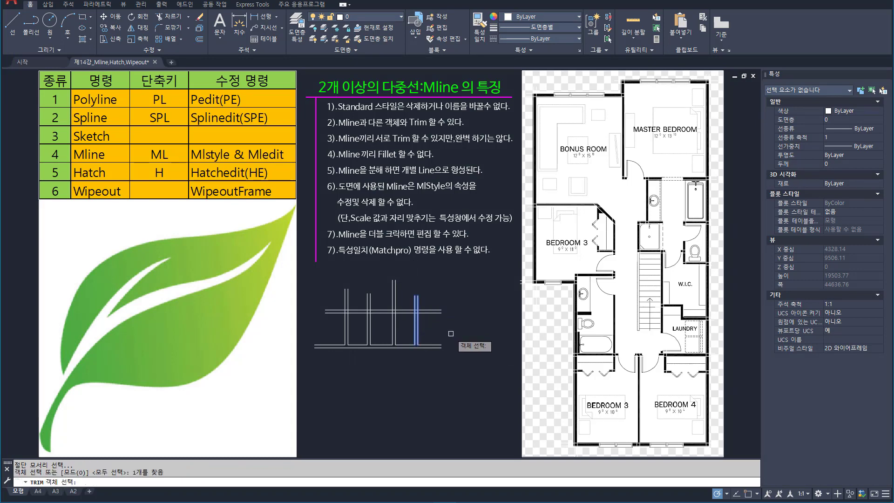
{"action": "left_click", "coordinate": [479, 382]}
{"action": "left_click", "coordinate": [427, 287]}
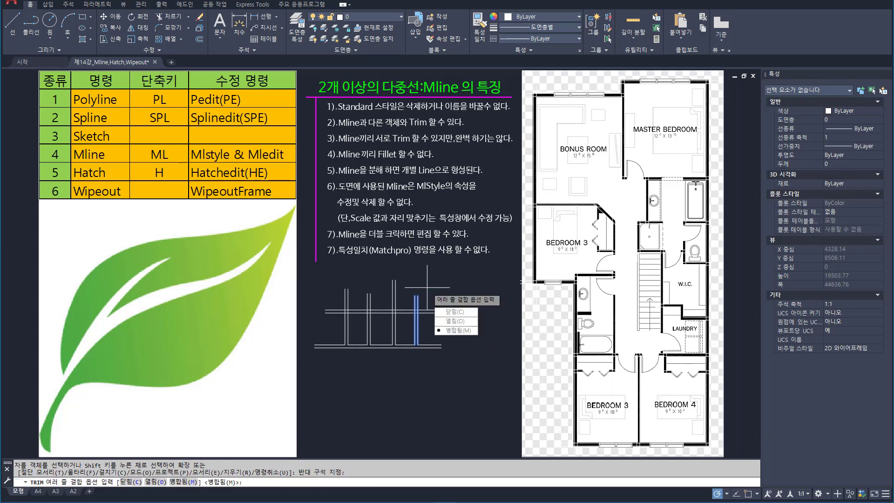
{"action": "key", "text": "Return"}
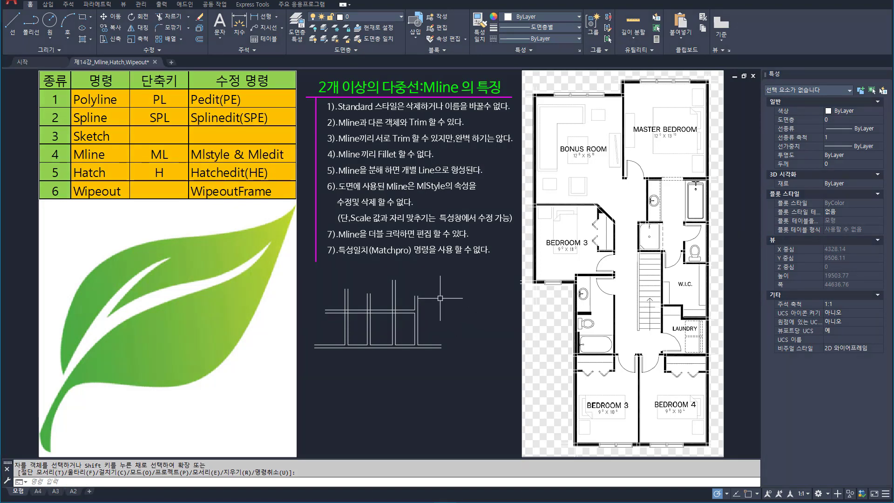
Trim the upper ends of the three inner vertical multilines at the upper horizontal multiline, using the merged joint option for each.
{"action": "type", "text": "t"}
{"action": "key", "text": "Return"}
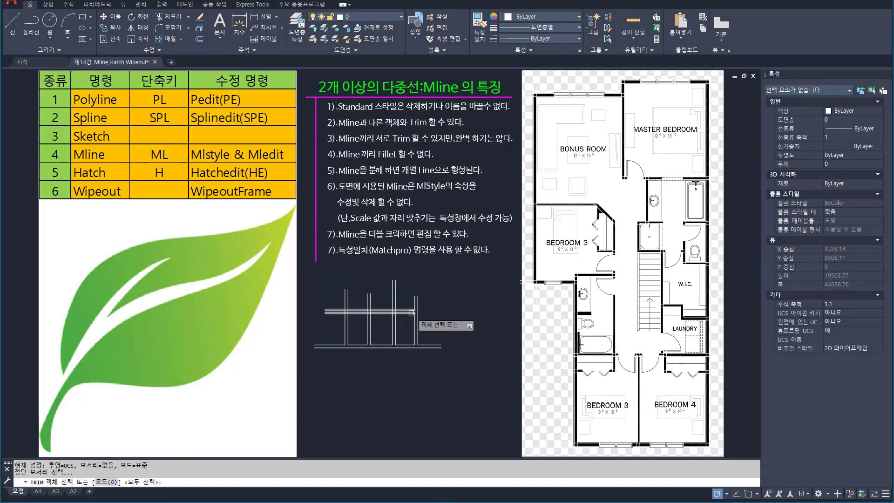
{"action": "left_click", "coordinate": [407, 313]}
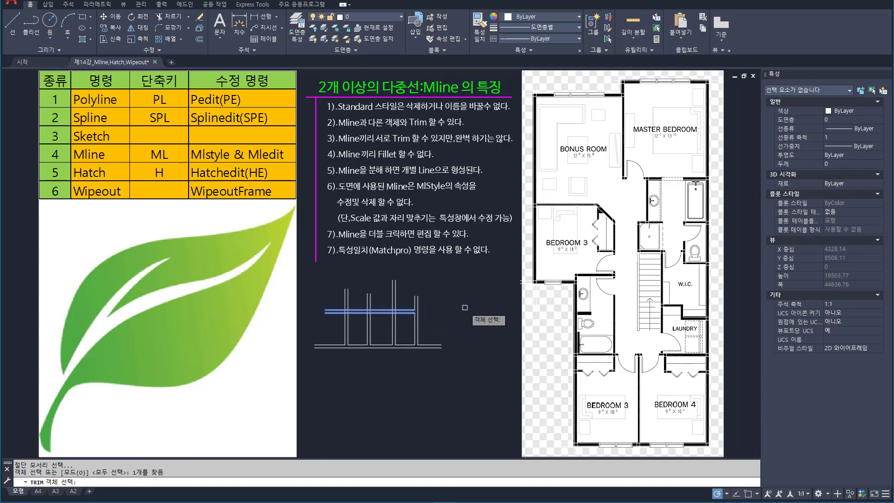
{"action": "key", "text": "Return"}
{"action": "left_click", "coordinate": [453, 298]}
{"action": "left_click", "coordinate": [333, 277]}
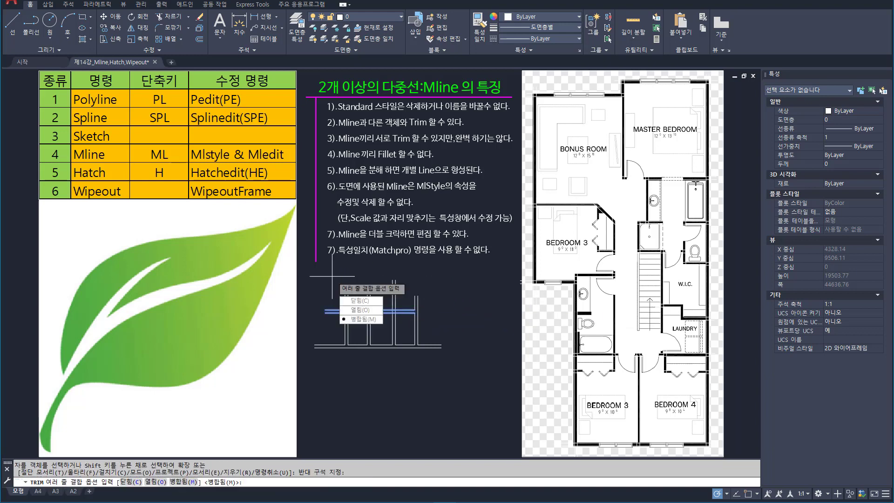
{"action": "key", "text": "Return"}
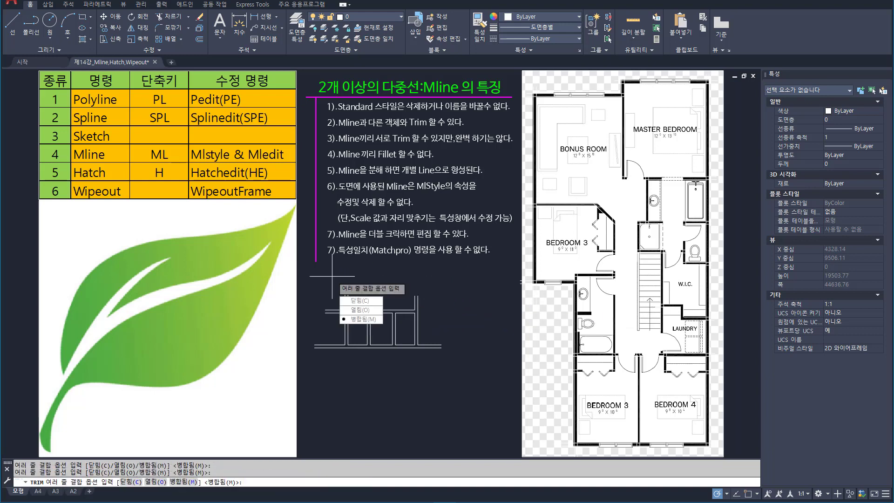
{"action": "key", "text": "Return"}
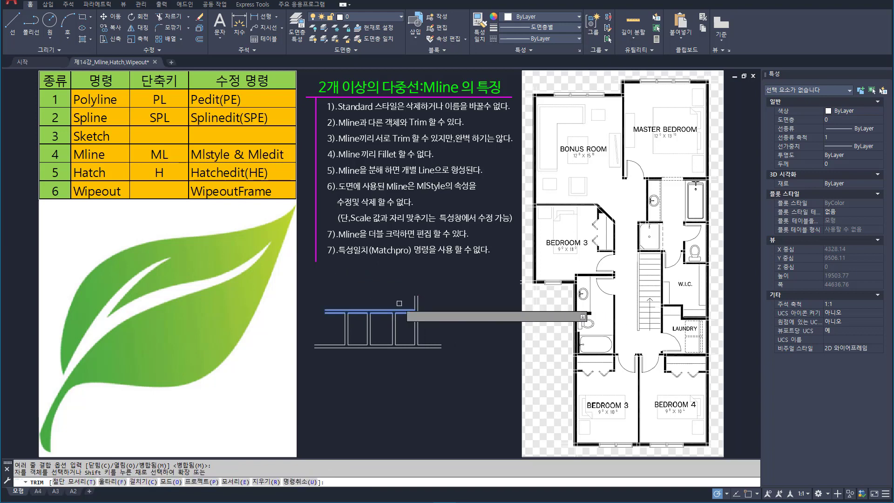
{"action": "key", "text": "Escape"}
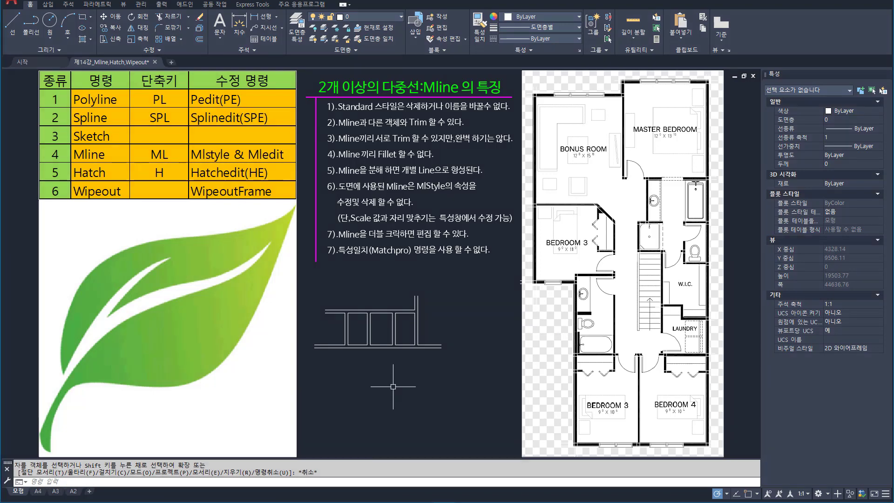
View the multiline edit tools for the rightmost vertical multiline and close them without choosing one.
{"action": "double_click", "coordinate": [419, 324]}
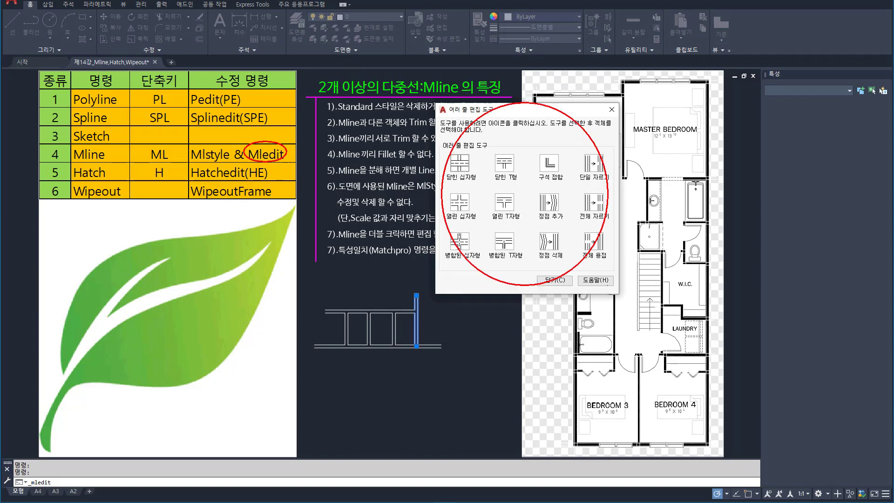
{"action": "left_click", "coordinate": [555, 280]}
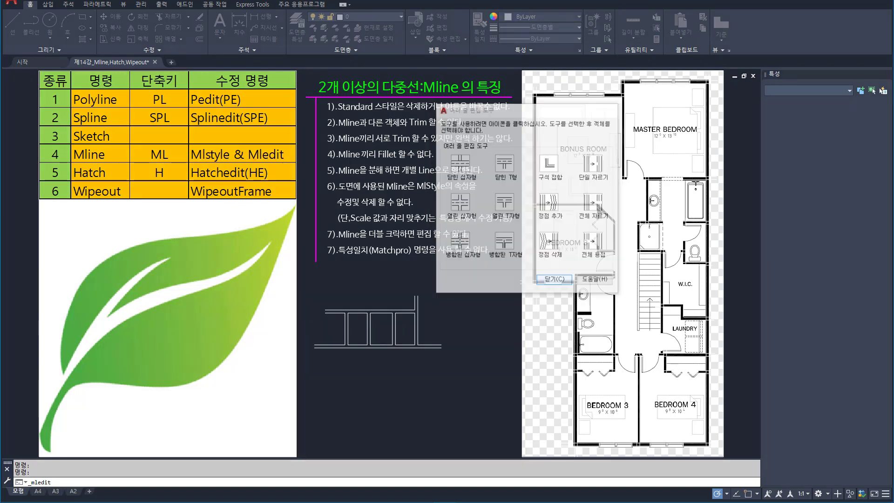
{"action": "left_click", "coordinate": [380, 378]}
{"action": "left_click", "coordinate": [380, 379]}
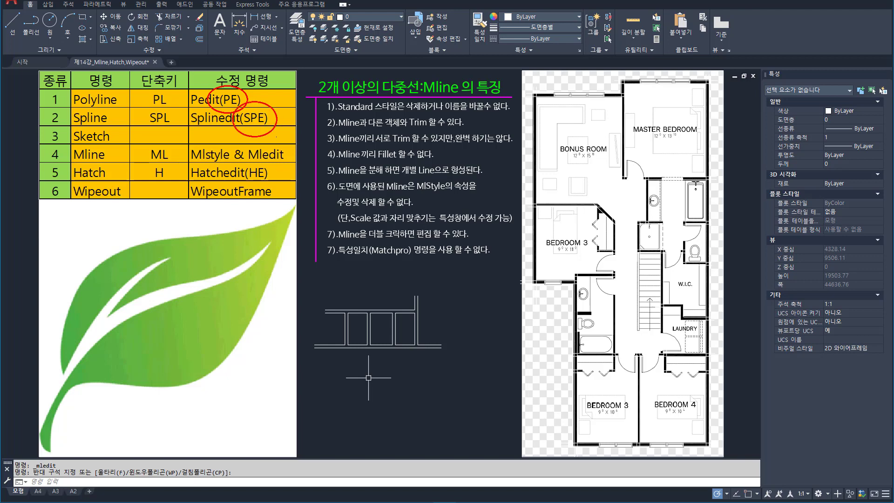
Draw a three-point arch-shaped spline below the multilines.
{"action": "type", "text": "SPL"}
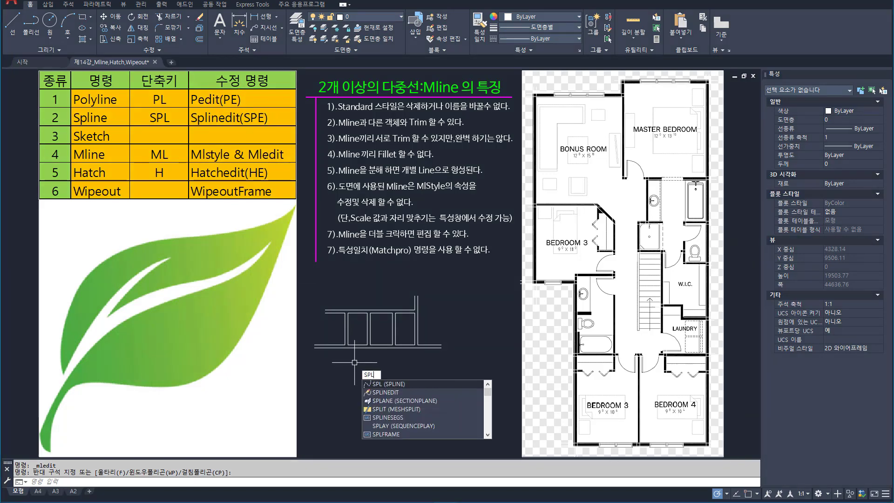
{"action": "key", "text": "Return"}
{"action": "left_click", "coordinate": [337, 416]}
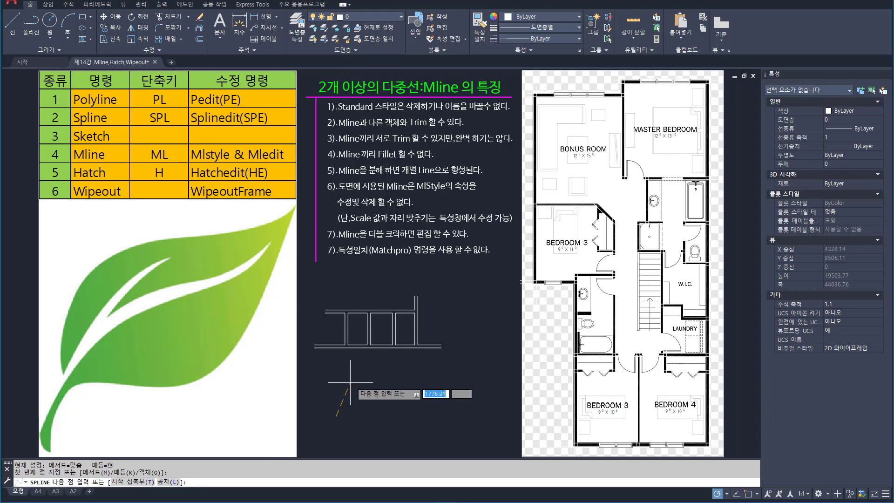
{"action": "left_click", "coordinate": [354, 377]}
{"action": "left_click", "coordinate": [375, 414]}
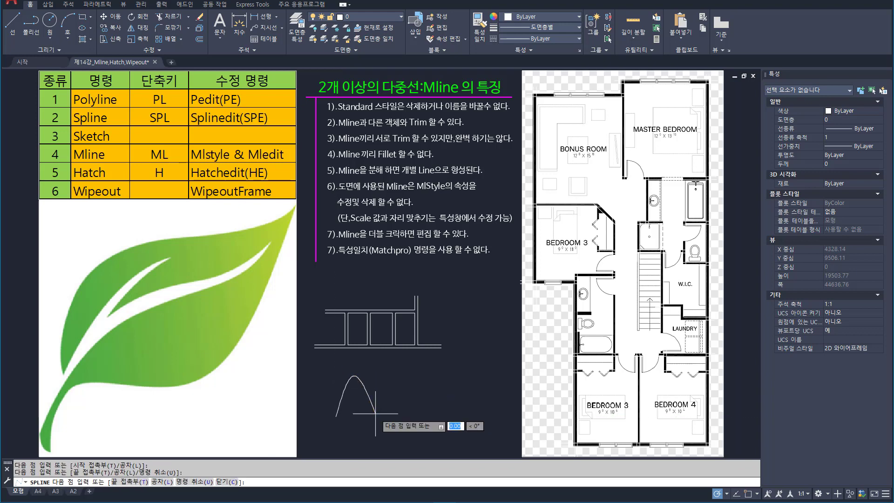
{"action": "key", "text": "Return"}
Draw a two-segment polyline shaped like an inverted V beside the spline.
{"action": "type", "text": "p"}
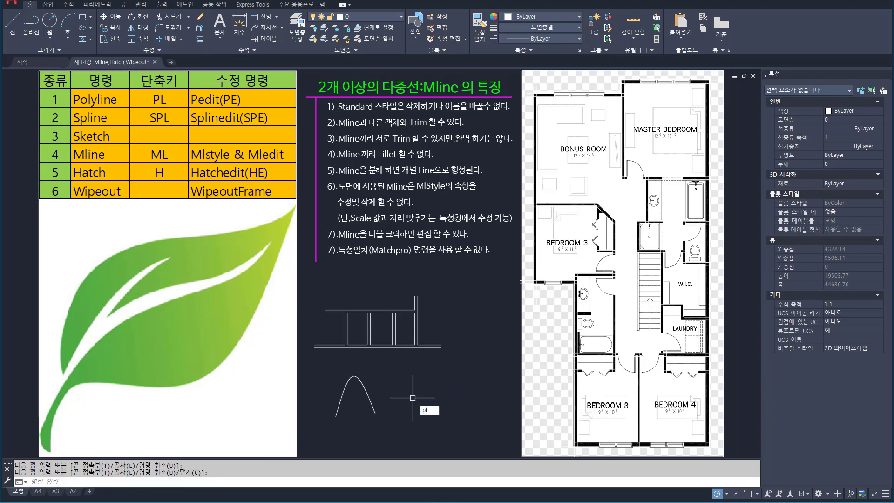
{"action": "type", "text": "l"}
{"action": "key", "text": "Return"}
{"action": "left_click", "coordinate": [398, 414]}
{"action": "left_click", "coordinate": [427, 372]}
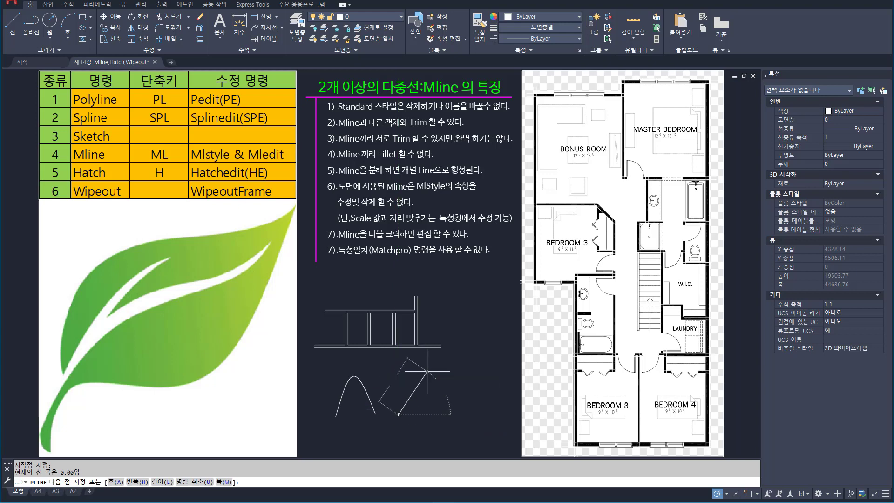
{"action": "left_click", "coordinate": [458, 411]}
{"action": "key", "text": "Return"}
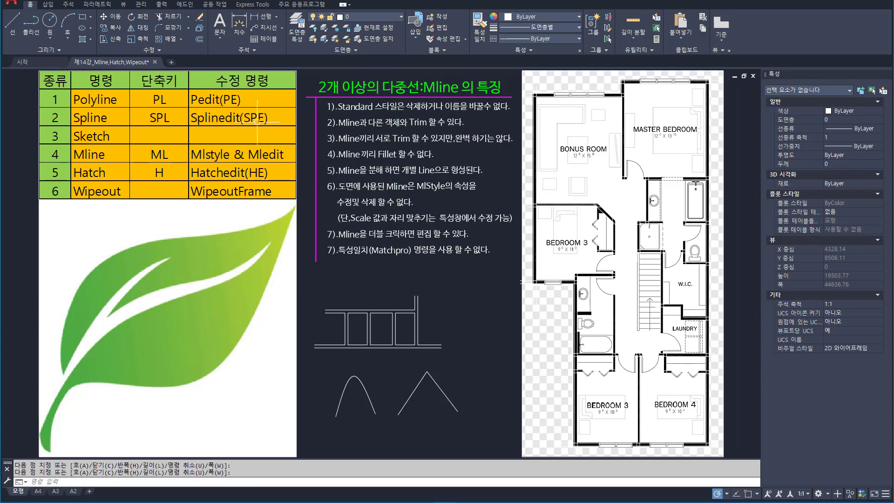
{"action": "key", "text": "Escape"}
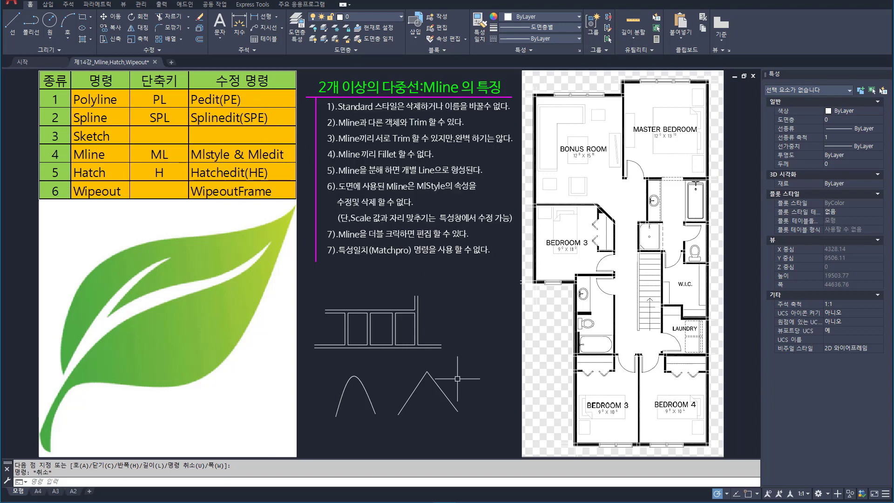
View the edit options of the polyline and of the spline, cancelling each without a change.
{"action": "double_click", "coordinate": [423, 379]}
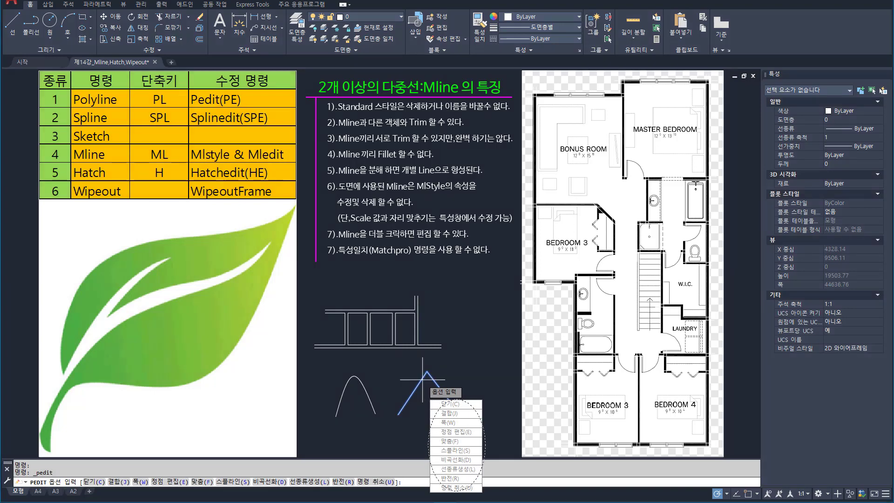
{"action": "key", "text": "Escape"}
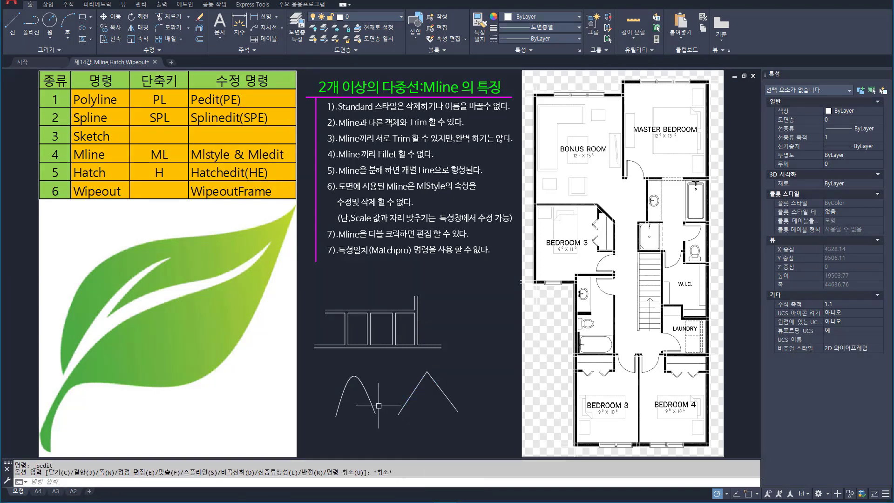
{"action": "left_click", "coordinate": [372, 400]}
{"action": "double_click", "coordinate": [372, 400]}
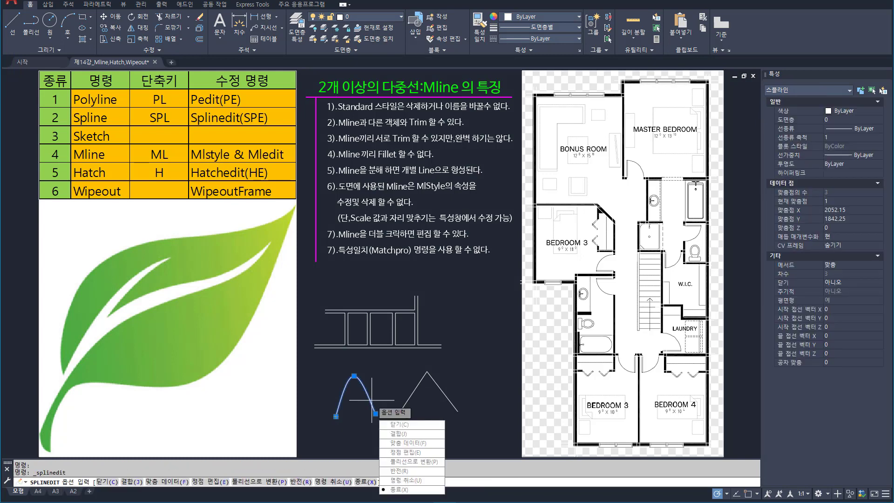
{"action": "key", "text": "Escape"}
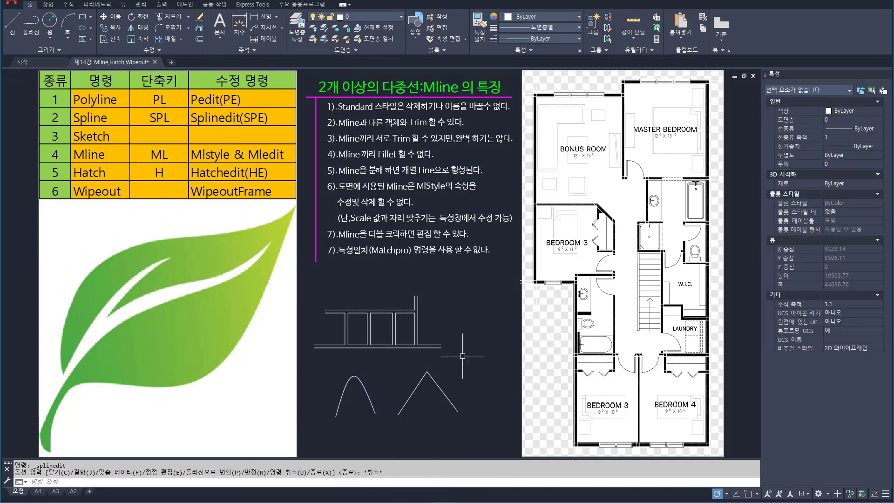
Erase the spline and the polyline below the multilines.
{"action": "left_click", "coordinate": [463, 435]}
{"action": "left_click", "coordinate": [341, 373]}
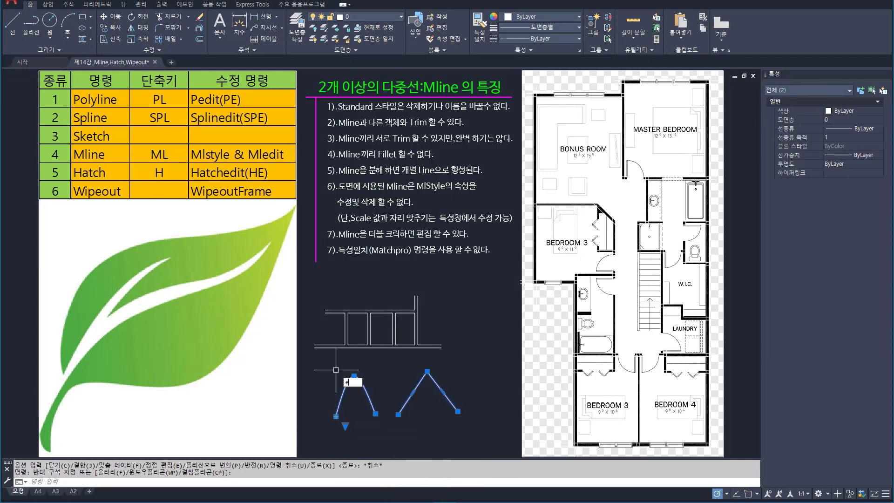
{"action": "key", "text": "Delete"}
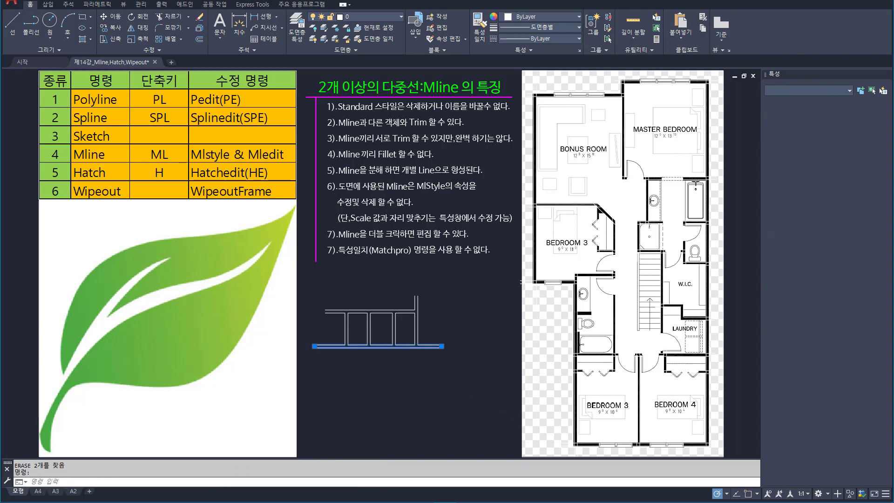
View the multiline edit tools for the lower horizontal multiline without choosing one, and erase all the practice multilines.
{"action": "double_click", "coordinate": [381, 347]}
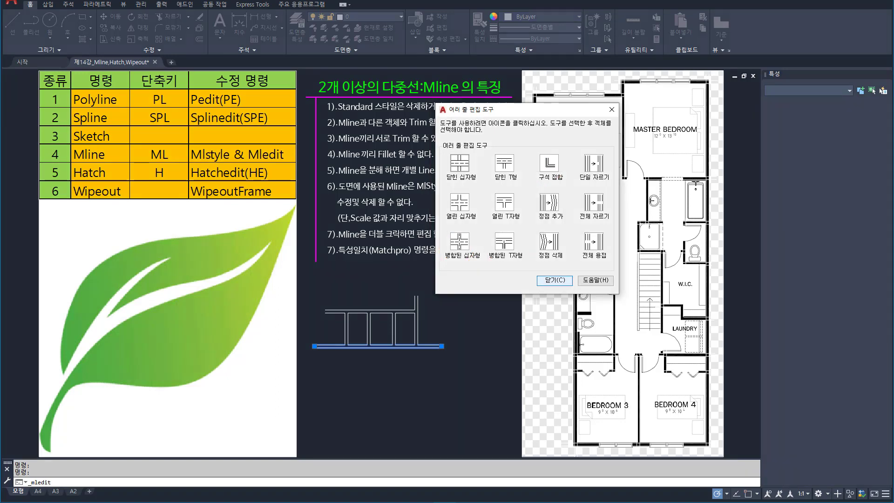
{"action": "left_click", "coordinate": [555, 280]}
{"action": "left_click", "coordinate": [451, 373]}
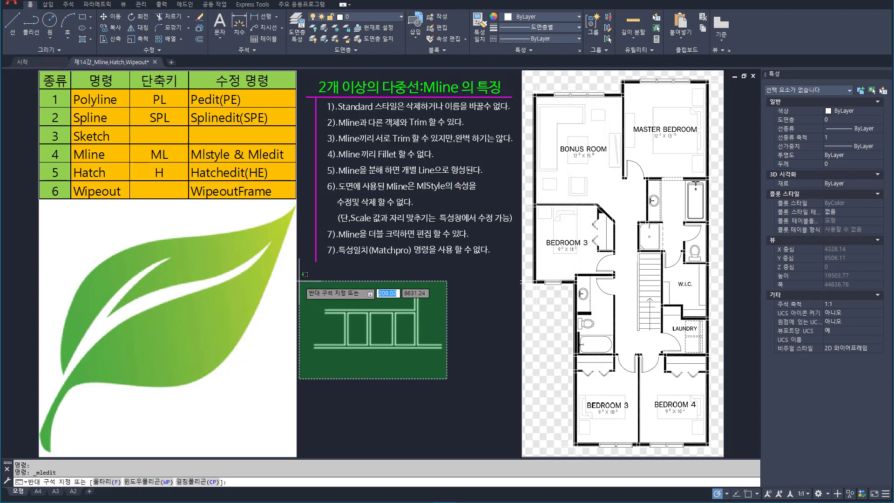
{"action": "left_click", "coordinate": [297, 260]}
{"action": "key", "text": "Return"}
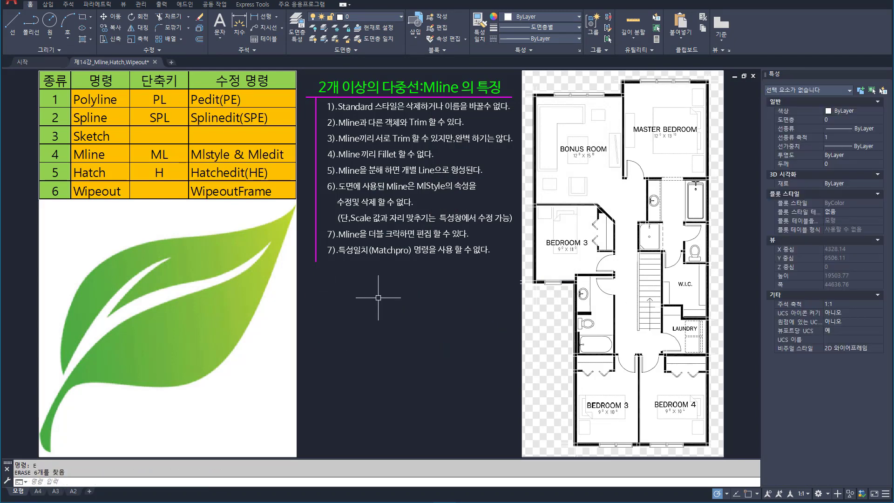
Select the floor plan image and set its fade to 70.
{"action": "left_click", "coordinate": [524, 326]}
{"action": "left_click", "coordinate": [493, 318]}
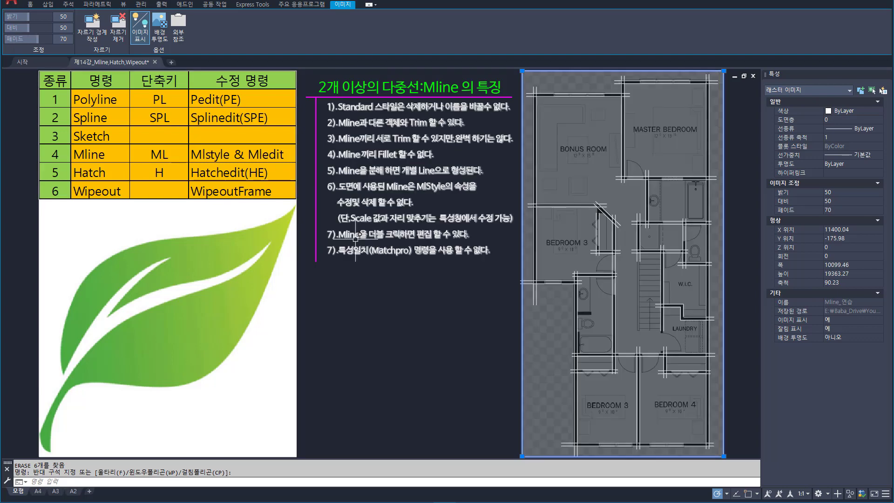
{"action": "key", "text": "Escape"}
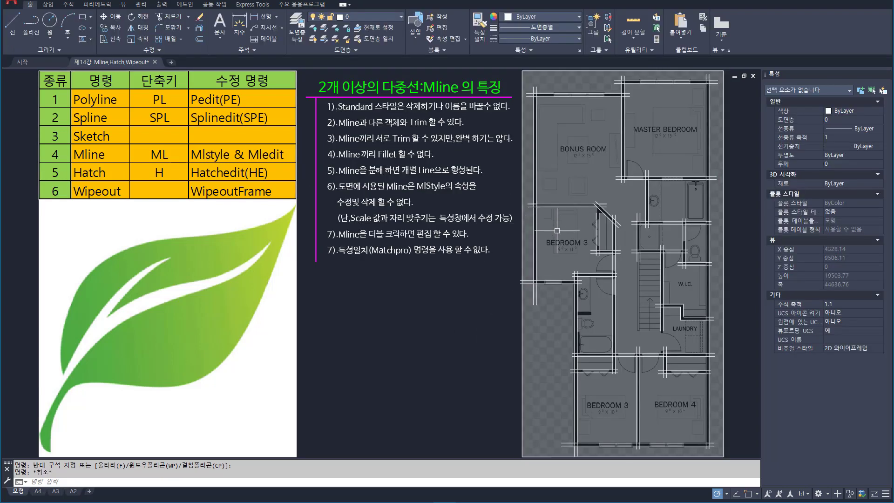
Draw a 5000 by 4000 rectangle in the empty area beside the floor plan.
{"action": "middle_click_drag", "start_coordinate": [591, 223], "coordinate": [295, 223]}
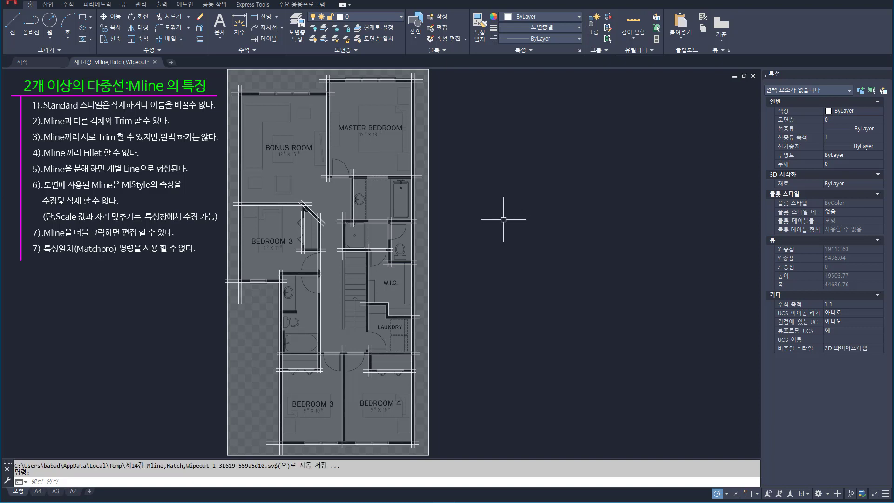
{"action": "type", "text": "c"}
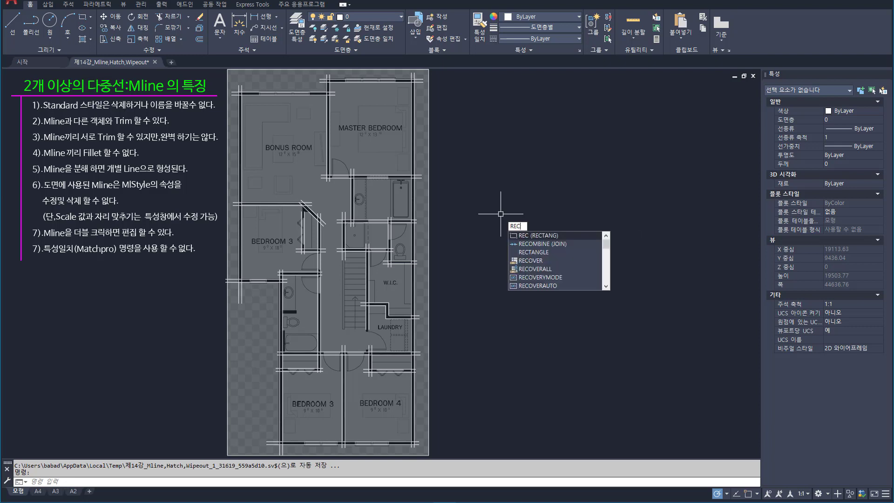
{"action": "key", "text": "Return"}
{"action": "left_click", "coordinate": [503, 237]}
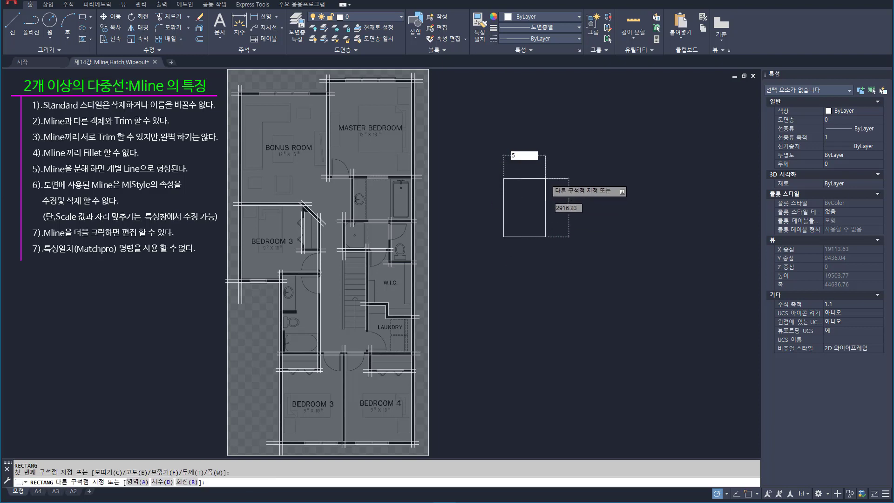
{"action": "type", "text": "5000"}
{"action": "key", "text": "Tab"}
{"action": "type", "text": "4"}
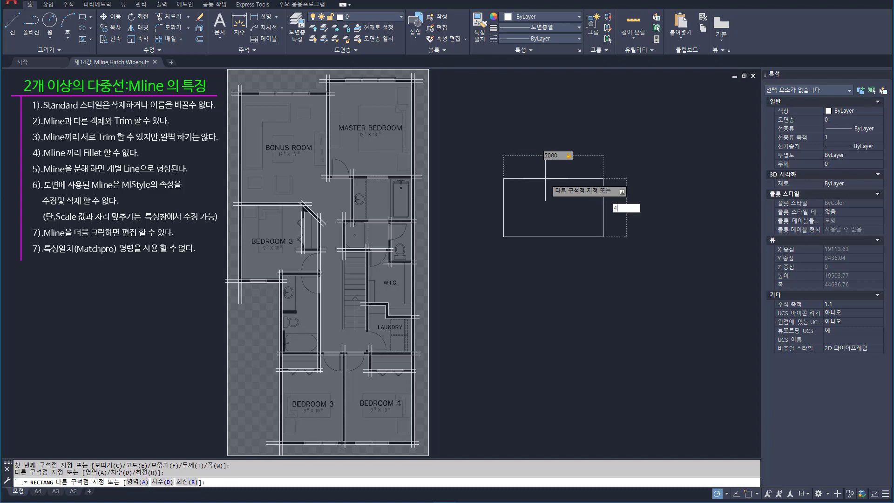
{"action": "key", "text": "Return"}
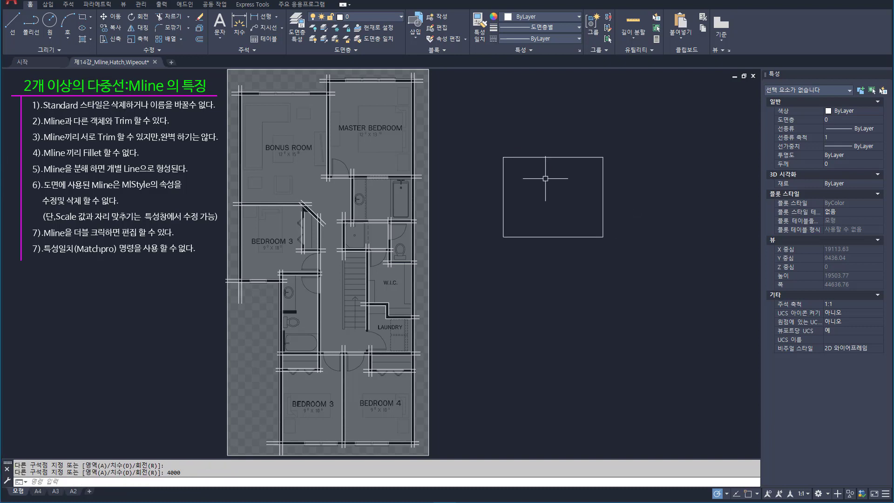
Erase the rectangle beside the floor plan.
{"action": "left_click", "coordinate": [628, 221]}
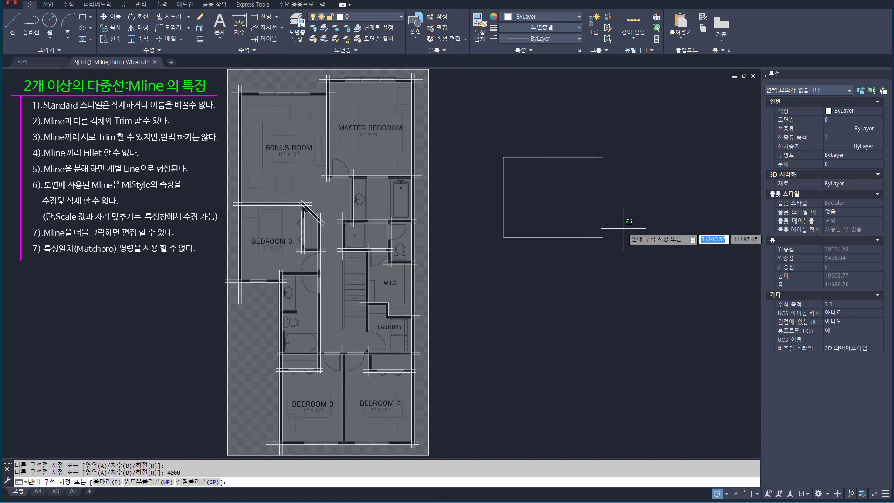
{"action": "left_click", "coordinate": [578, 209]}
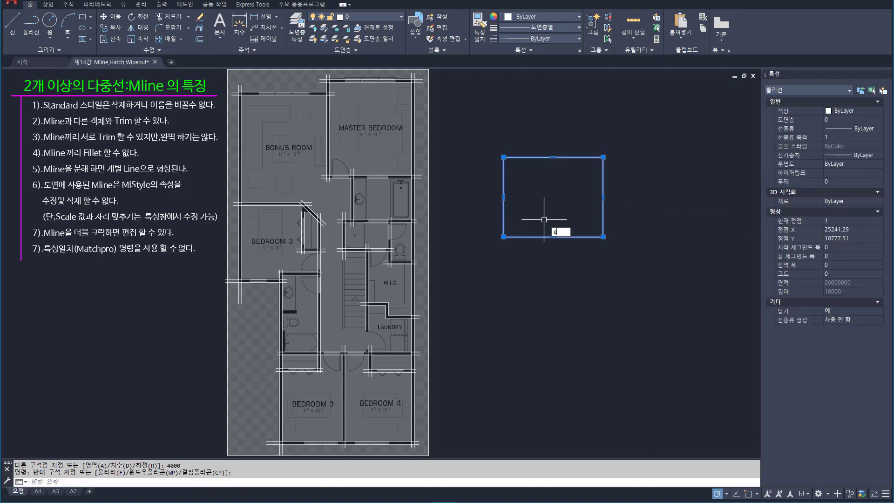
{"action": "key", "text": "Return"}
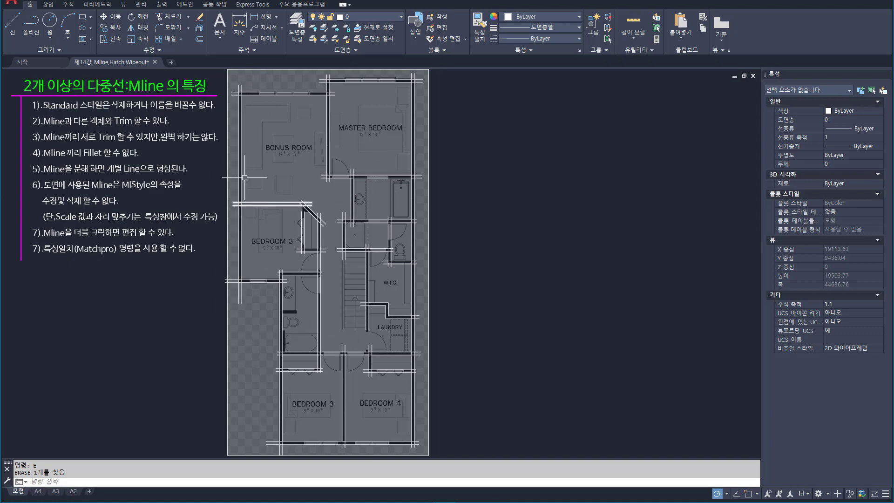
Join the two multiline walls at the Bonus Room's upper-left corner with the Corner Joint multiline edit tool.
{"action": "scroll", "coordinate": [260, 202], "scroll_direction": "up", "scroll_amount": 4}
{"action": "middle_click_drag", "start_coordinate": [269, 196], "coordinate": [267, 231]}
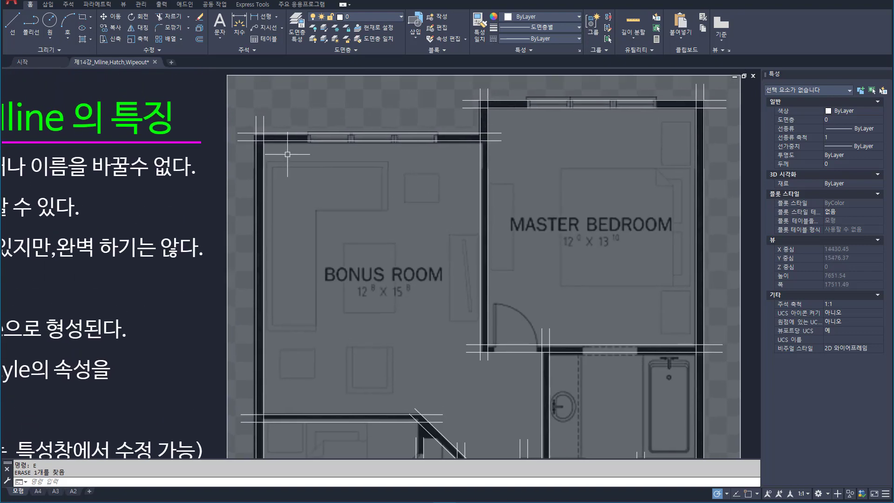
{"action": "key", "text": "Escape"}
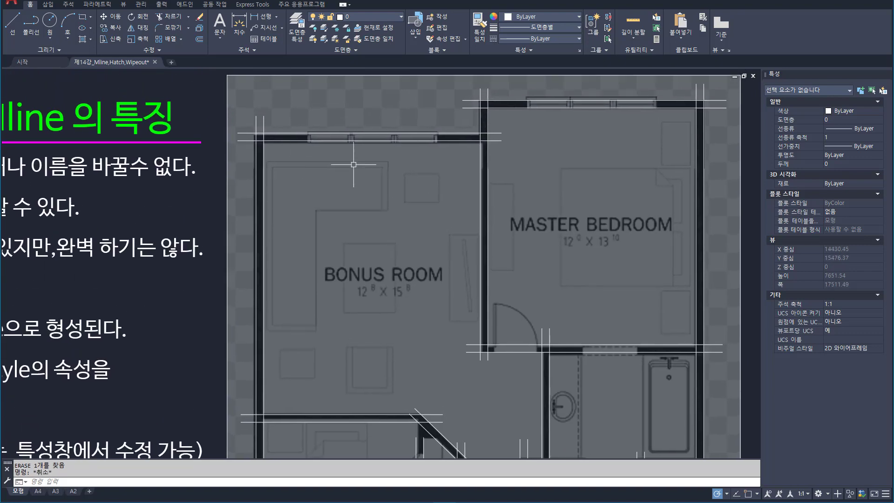
{"action": "double_click", "coordinate": [350, 140]}
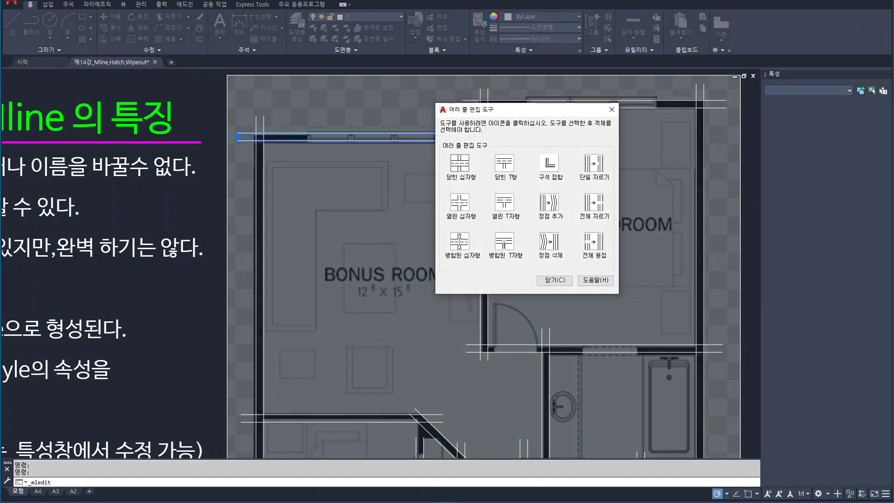
{"action": "left_click", "coordinate": [550, 163]}
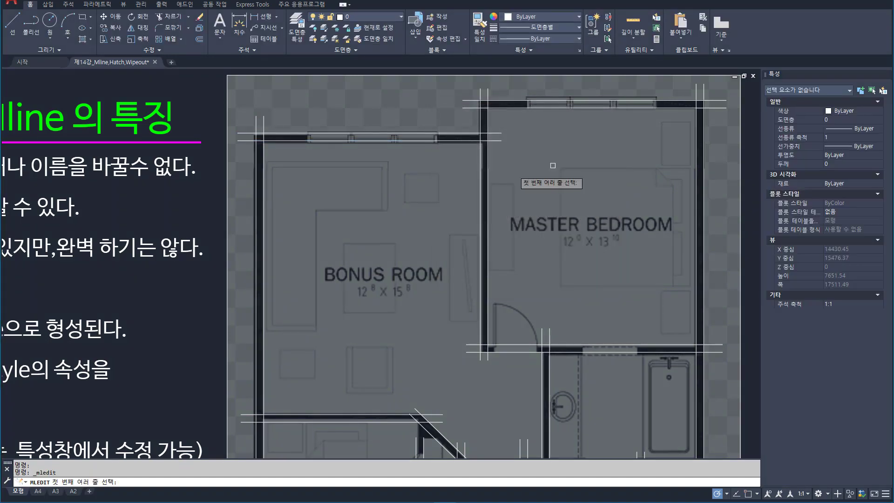
{"action": "left_click", "coordinate": [309, 140]}
{"action": "left_click", "coordinate": [263, 172]}
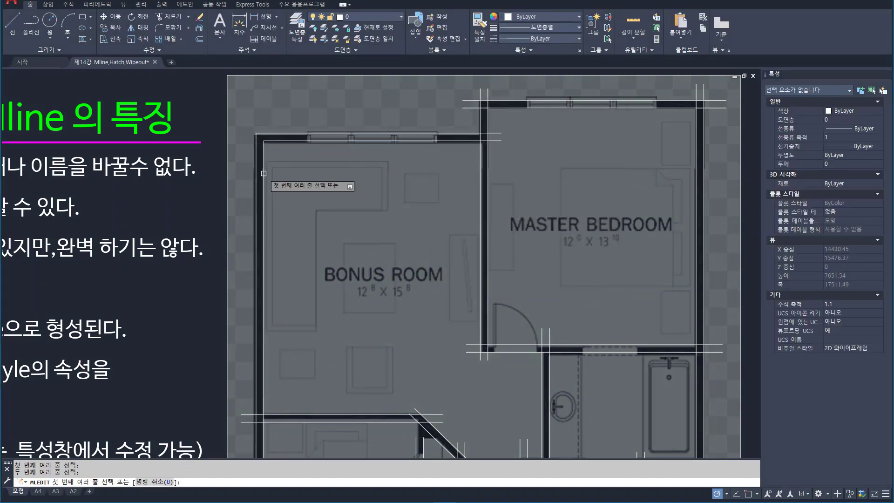
Corner-join the multiline walls at the Master Bedroom's upper outer corners.
{"action": "scroll", "coordinate": [262, 155], "scroll_direction": "down", "scroll_amount": 2}
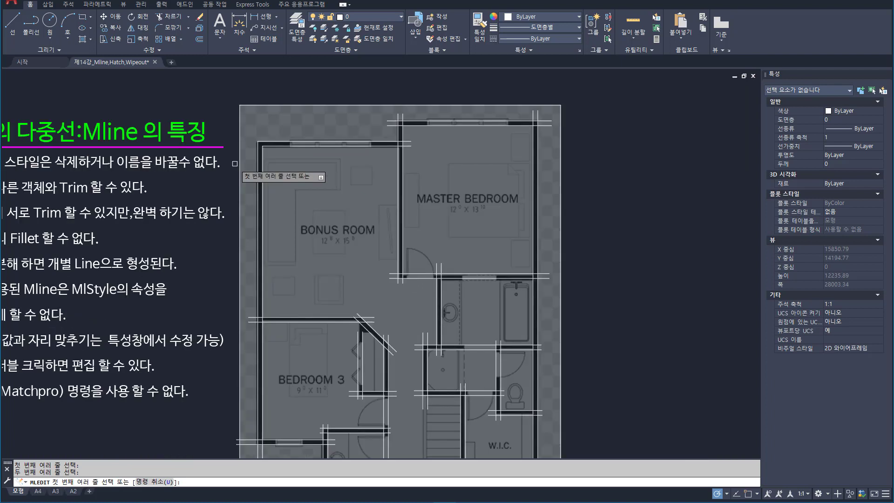
{"action": "left_click", "coordinate": [522, 118]}
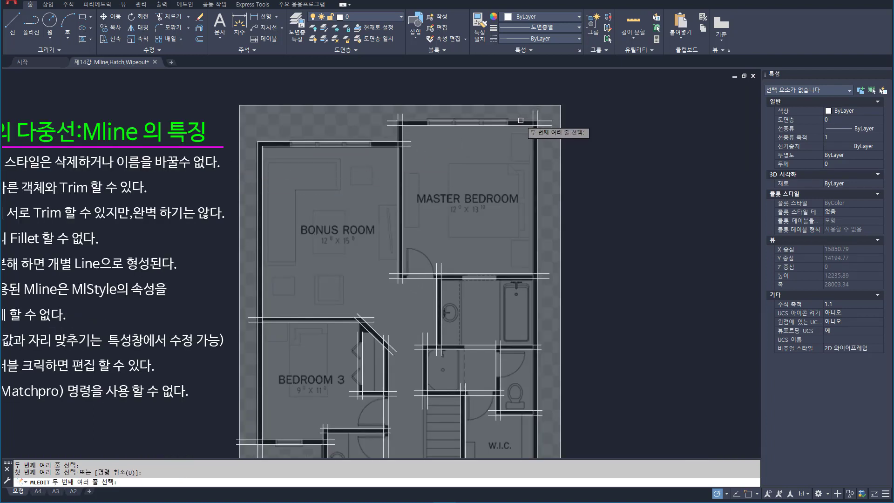
{"action": "left_click", "coordinate": [540, 145]}
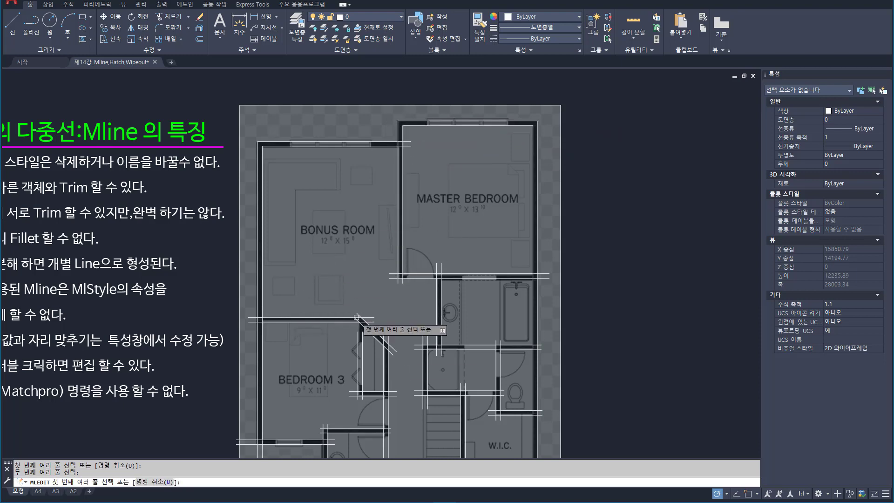
Corner-join the exterior multiline walls at the floor plan's bottom corners, below Bedroom 4 and the lower Bedroom 3.
{"action": "mouse_move", "coordinate": [404, 351]}
{"action": "middle_mouse_down"}
{"action": "mouse_move", "coordinate": [394, 269]}
{"action": "mouse_move", "coordinate": [340, 123]}
{"action": "mouse_move", "coordinate": [340, 96]}
{"action": "middle_mouse_up"}
{"action": "scroll", "coordinate": [368, 143], "scroll_direction": "down", "scroll_amount": 2}
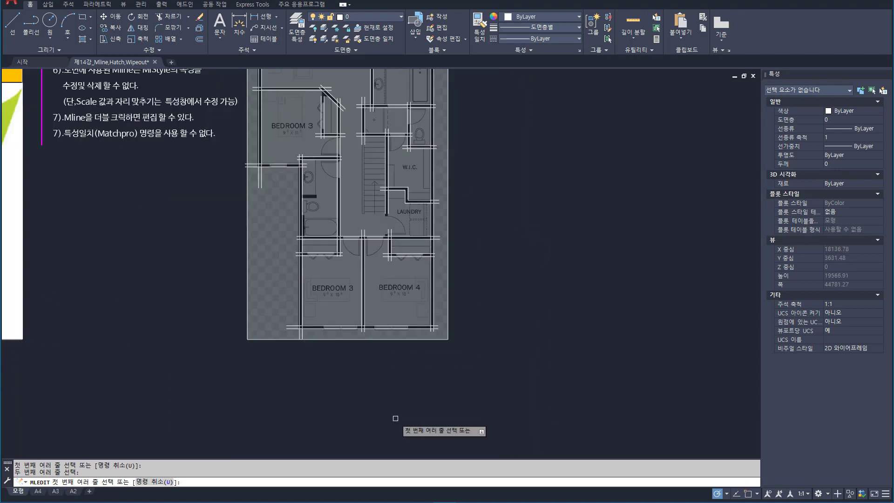
{"action": "scroll", "coordinate": [404, 396], "scroll_direction": "up", "scroll_amount": 2}
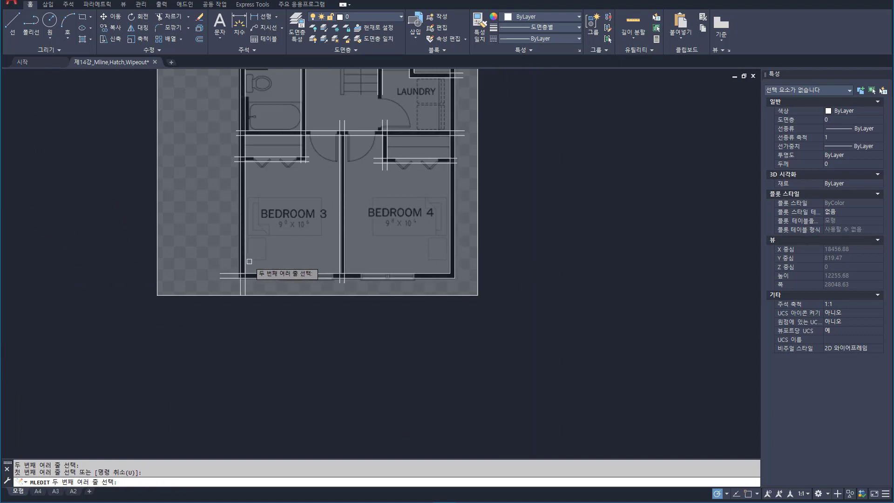
{"action": "scroll", "coordinate": [299, 269], "scroll_direction": "down", "scroll_amount": 2}
{"action": "mouse_move", "coordinate": [280, 262]}
{"action": "middle_mouse_down"}
{"action": "mouse_move", "coordinate": [313, 361]}
{"action": "mouse_move", "coordinate": [362, 420]}
{"action": "middle_mouse_up"}
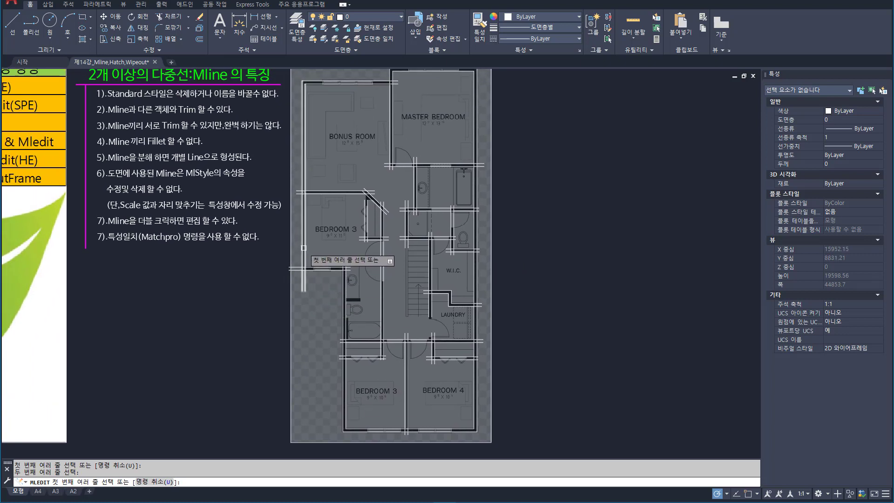
Corner-join the walls at the upper Bedroom 3's lower-left corner and at the adjoining bathroom's upper-left corner.
{"action": "left_click", "coordinate": [322, 268]}
{"action": "left_click", "coordinate": [304, 279]}
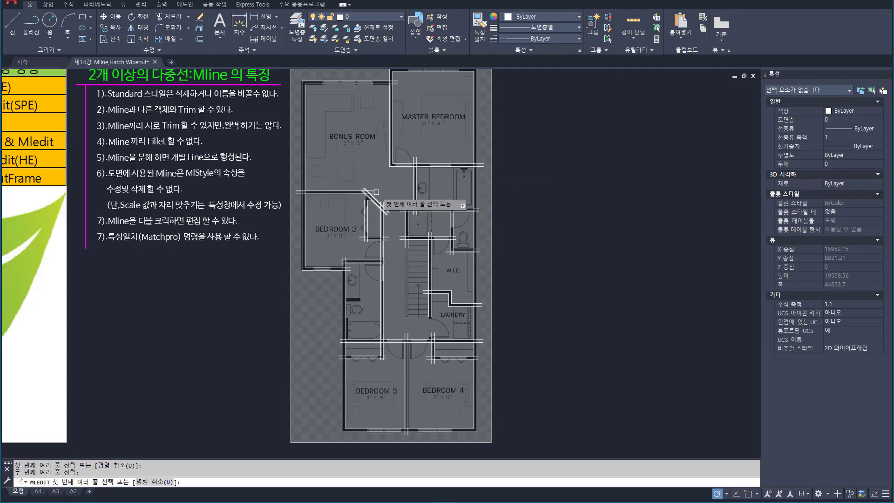
{"action": "left_click", "coordinate": [384, 211]}
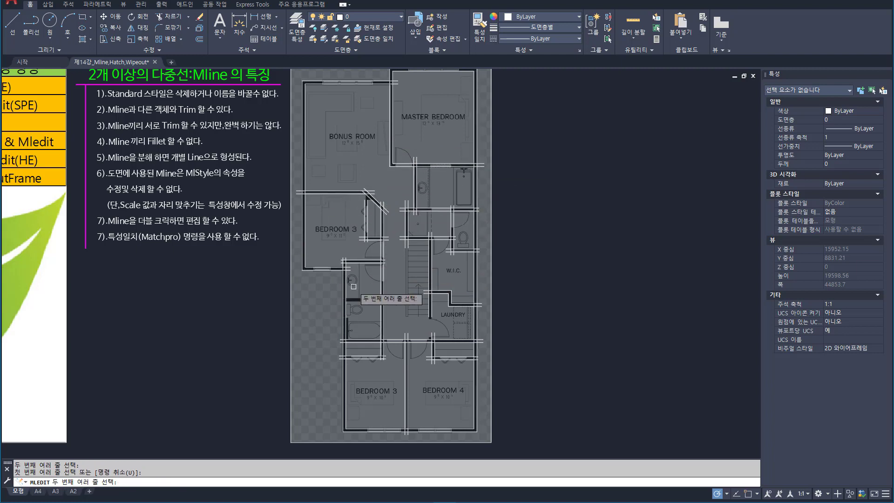
{"action": "left_click", "coordinate": [344, 295]}
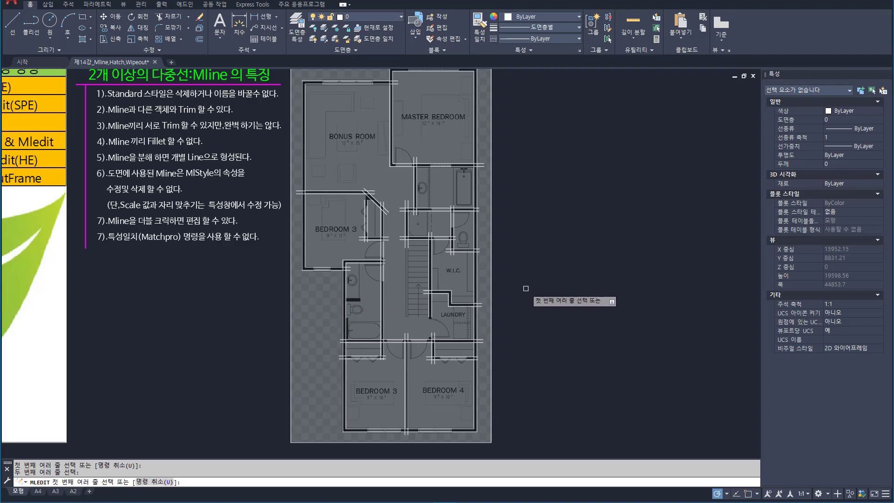
{"action": "key", "text": "Return"}
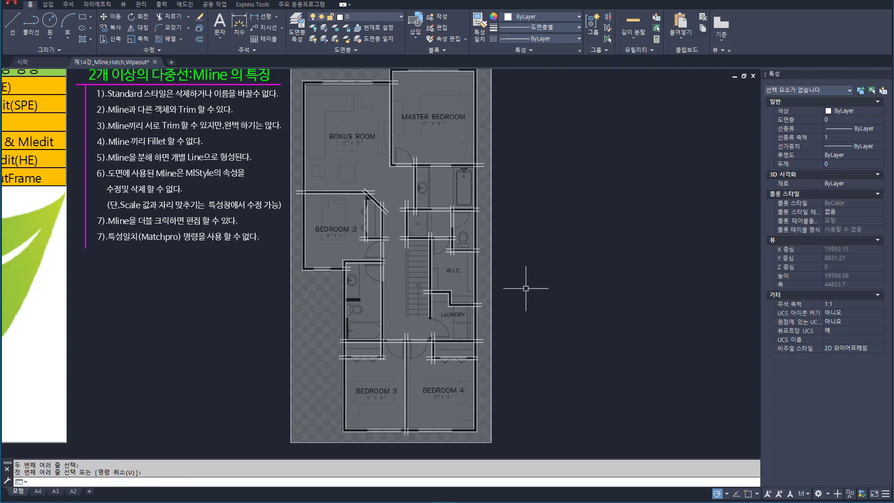
Connect the wall between the Bonus Room and Bedroom 3 to the left exterior wall with the Merged Tee tool.
{"action": "scroll", "coordinate": [309, 188], "scroll_direction": "up", "scroll_amount": 4}
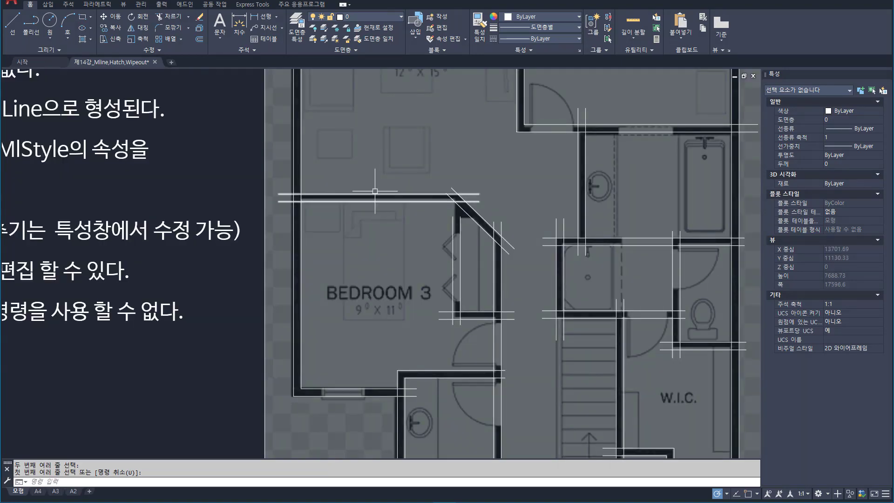
{"action": "double_click", "coordinate": [358, 194]}
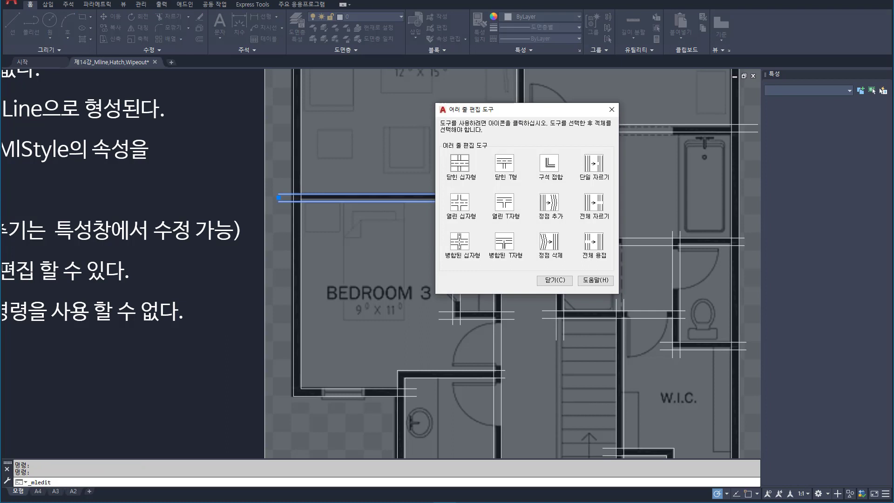
{"action": "left_click", "coordinate": [504, 241]}
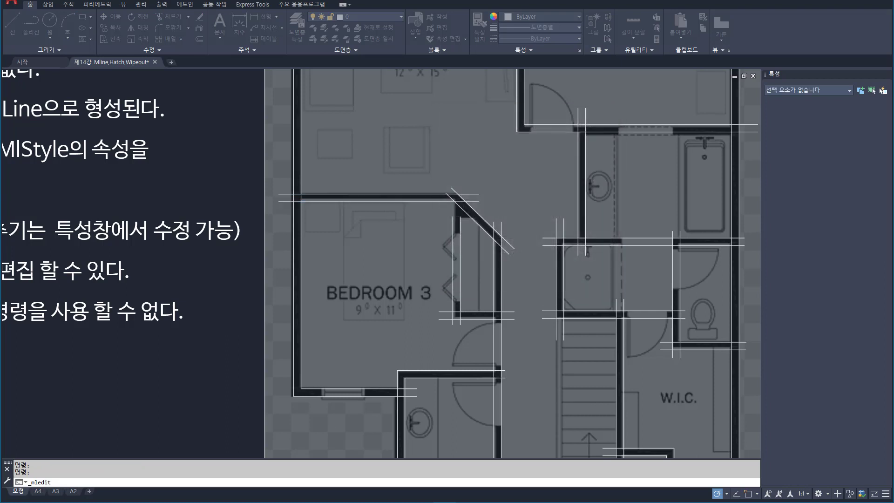
{"action": "left_click", "coordinate": [381, 201]}
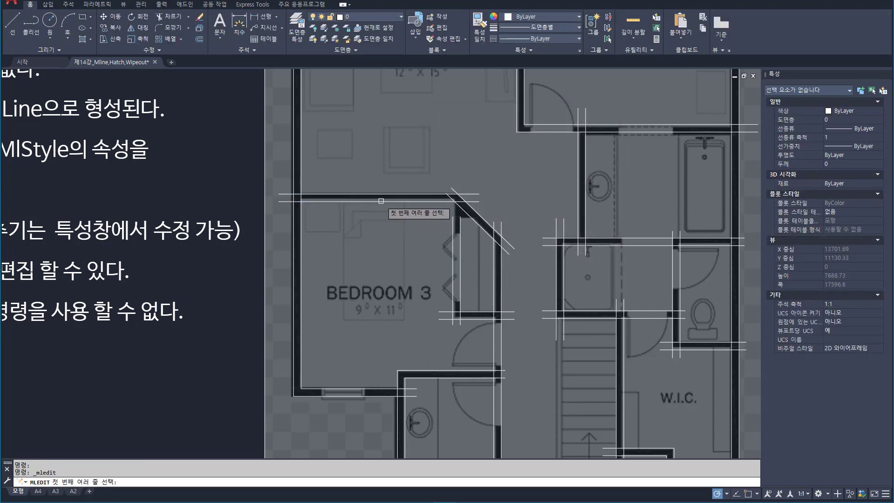
{"action": "left_click", "coordinate": [302, 223]}
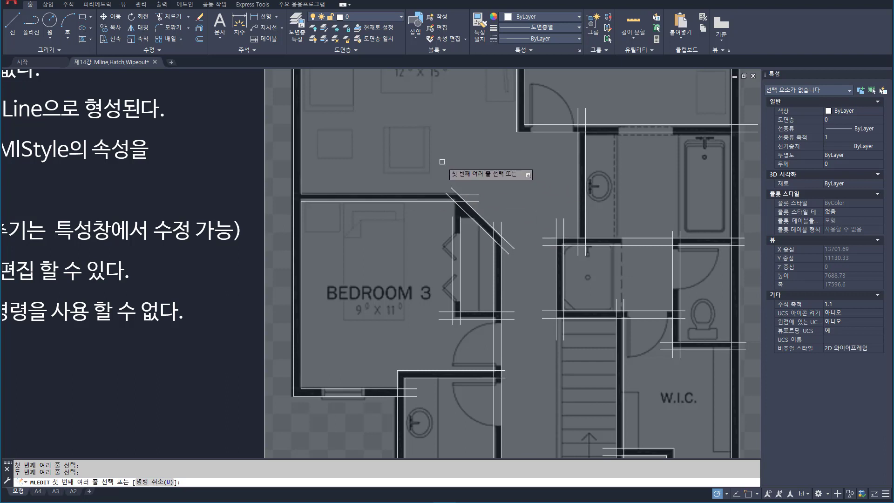
{"action": "key", "text": "Escape"}
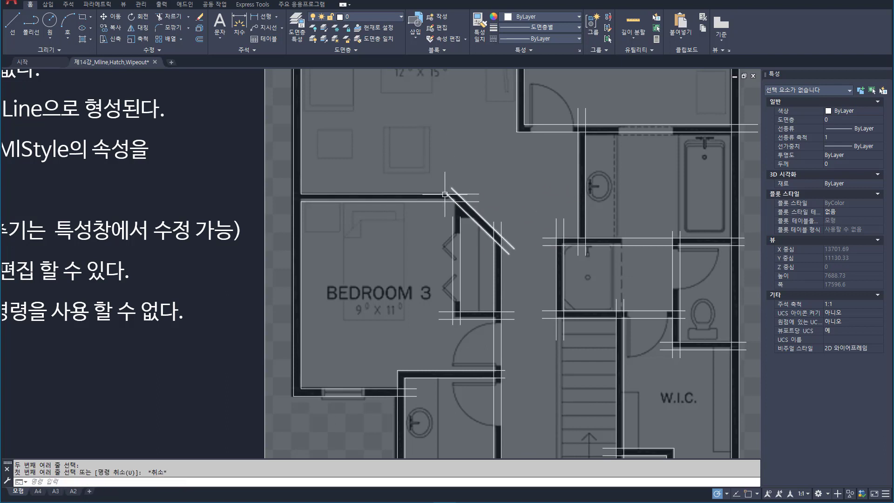
Corner-join the Bonus Room–Bedroom 3 wall with the diagonal wall, the diagonal with the vertical wall below it, and the shower's upper-left corner.
{"action": "double_click", "coordinate": [476, 218]}
{"action": "left_click", "coordinate": [550, 163]}
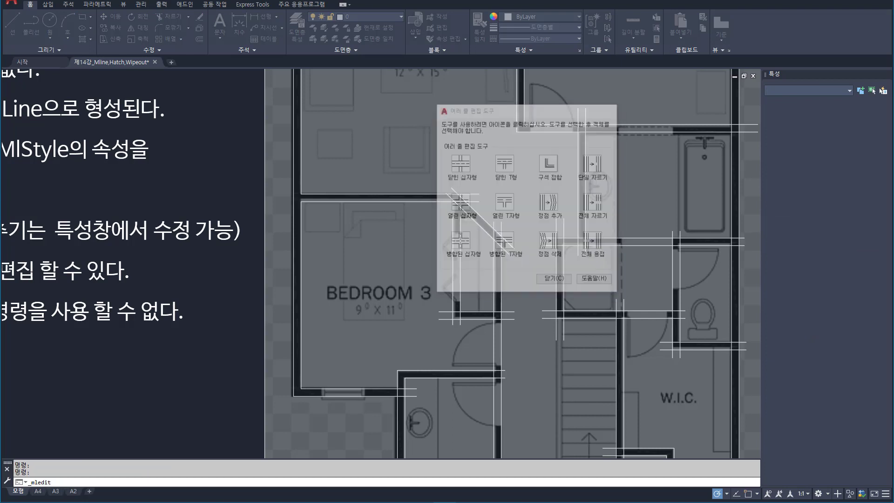
{"action": "left_click", "coordinate": [390, 197]}
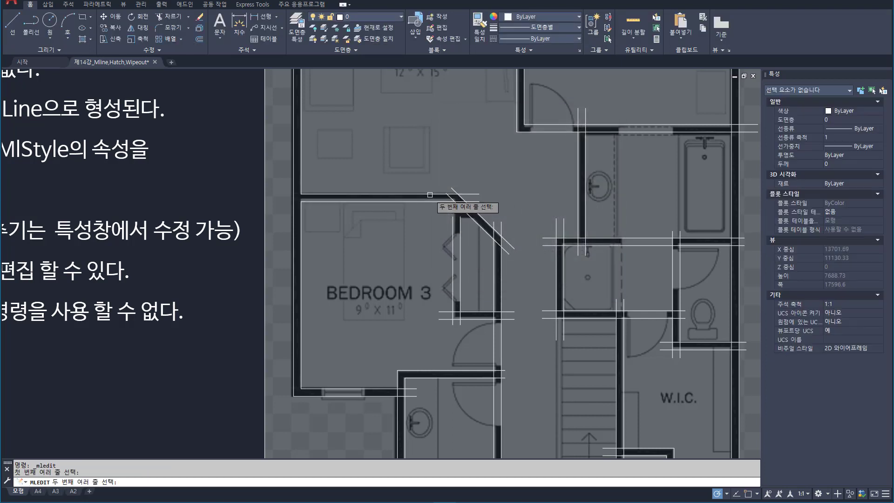
{"action": "left_click", "coordinate": [485, 216]}
{"action": "left_click", "coordinate": [502, 264]}
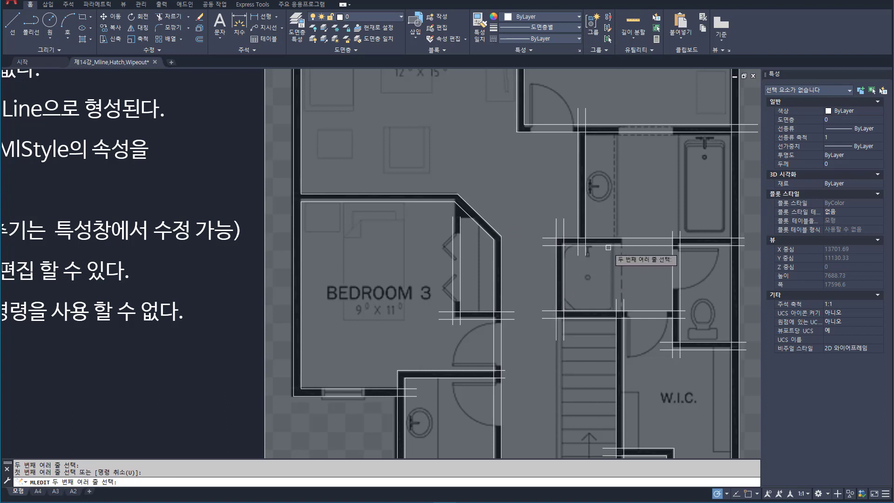
{"action": "left_click", "coordinate": [561, 251]}
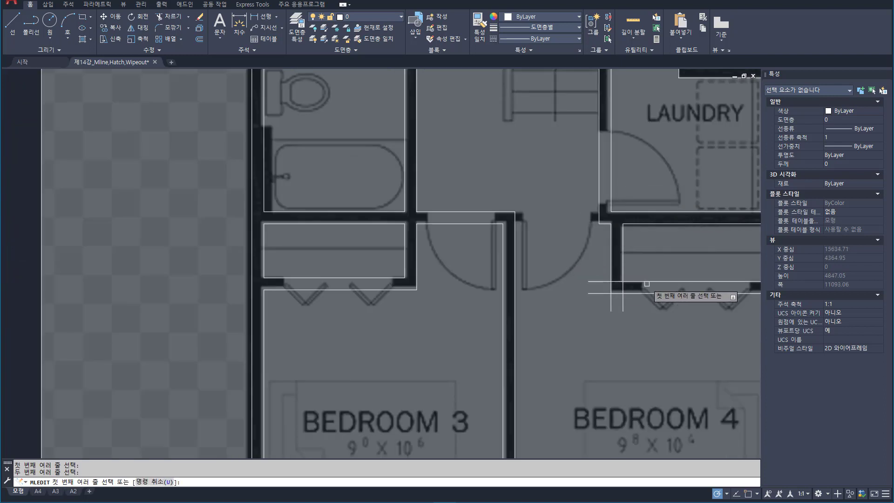
{"action": "scroll", "coordinate": [466, 263], "scroll_direction": "down", "scroll_amount": 4}
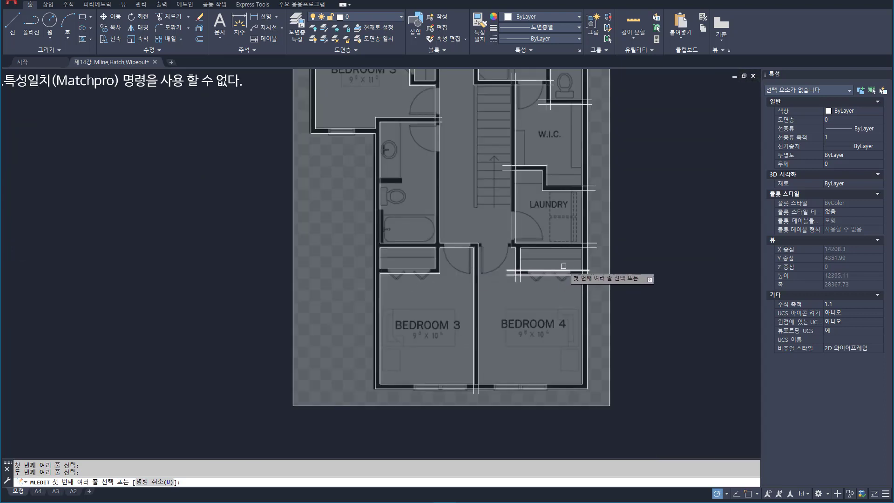
{"action": "key", "text": "Escape"}
Set the multiline scale of the vertical wall beside the bathroom sink below the Master Bedroom to 100.
{"action": "middle_click_drag", "start_coordinate": [491, 200], "coordinate": [450, 256]}
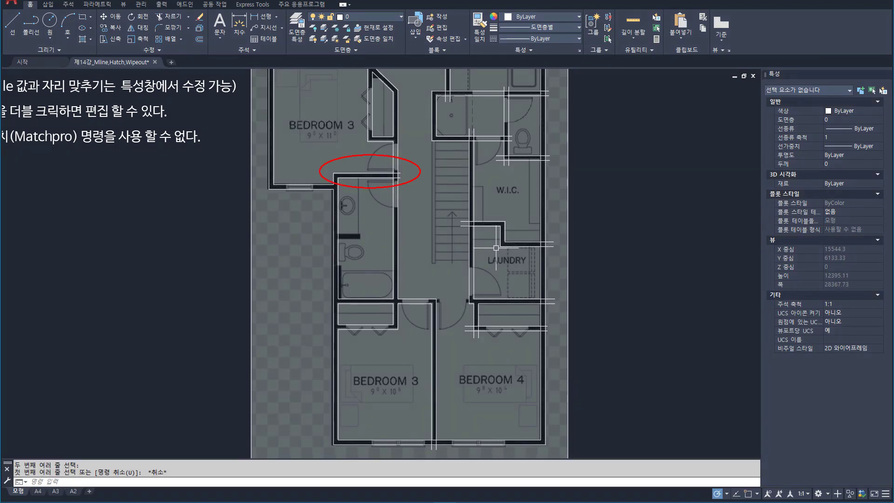
{"action": "middle_click_drag", "start_coordinate": [443, 191], "coordinate": [466, 346]}
{"action": "scroll", "coordinate": [478, 219], "scroll_direction": "up", "scroll_amount": 4}
{"action": "scroll", "coordinate": [479, 218], "scroll_direction": "up", "scroll_amount": 2}
{"action": "left_click_drag", "start_coordinate": [495, 203], "coordinate": [405, 196]}
{"action": "key", "text": "Escape"}
{"action": "scroll", "coordinate": [492, 205], "scroll_direction": "down", "scroll_amount": 6}
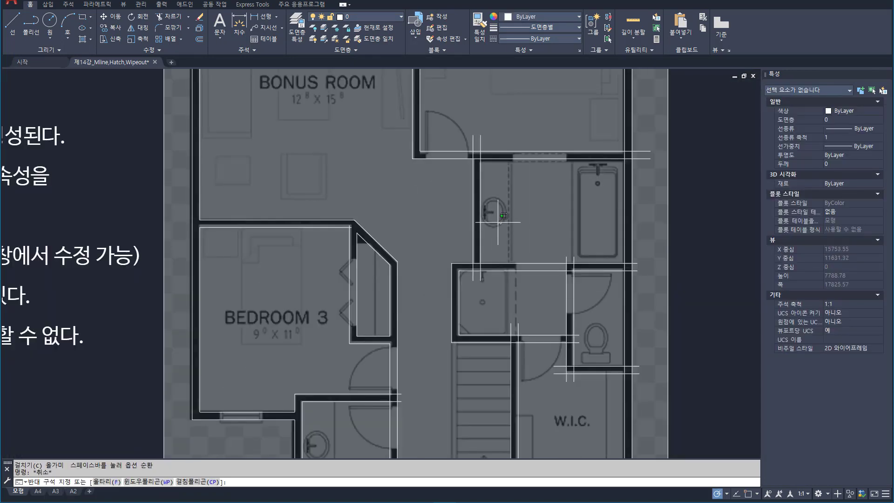
{"action": "left_click", "coordinate": [480, 207]}
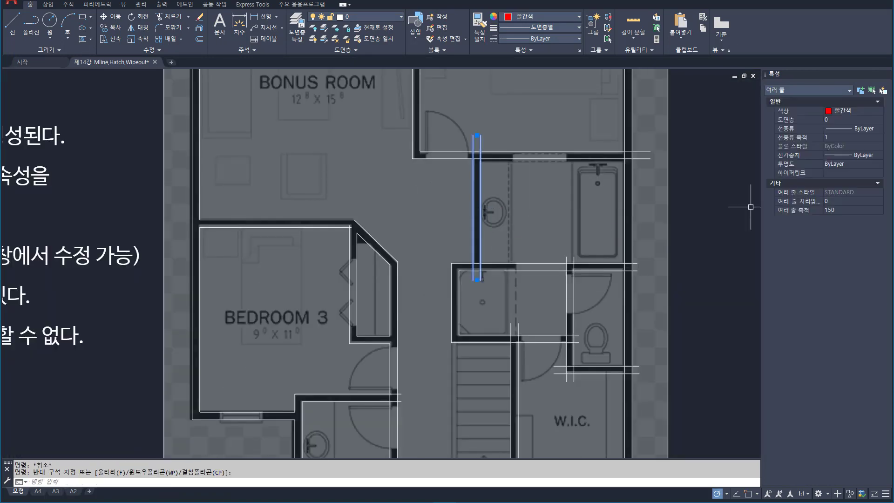
{"action": "left_click", "coordinate": [838, 210]}
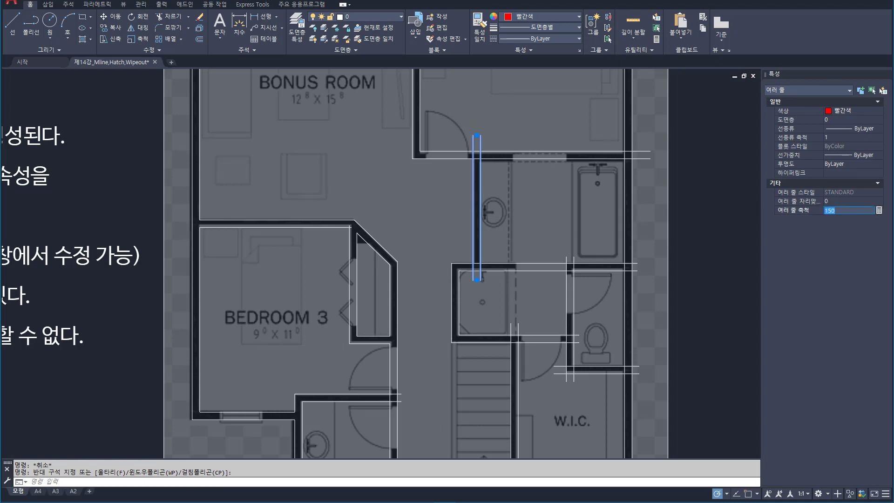
{"action": "type", "text": "100"}
{"action": "key", "text": "Return"}
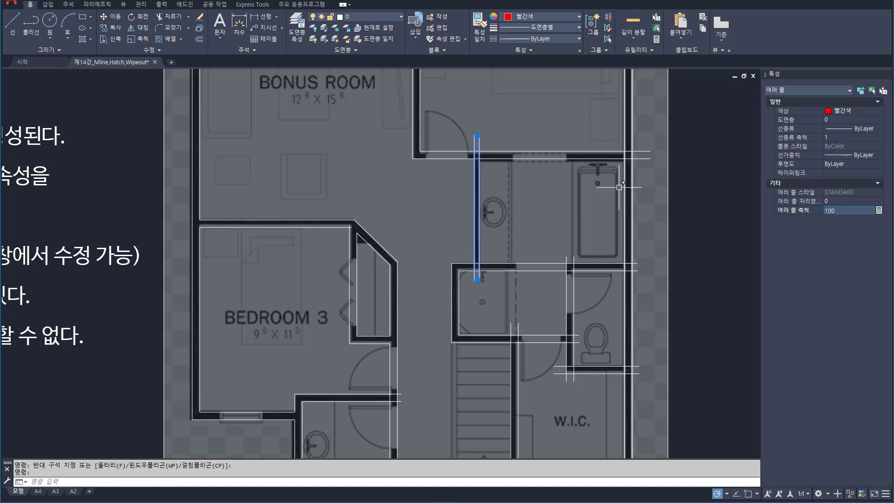
{"action": "key", "text": "Escape"}
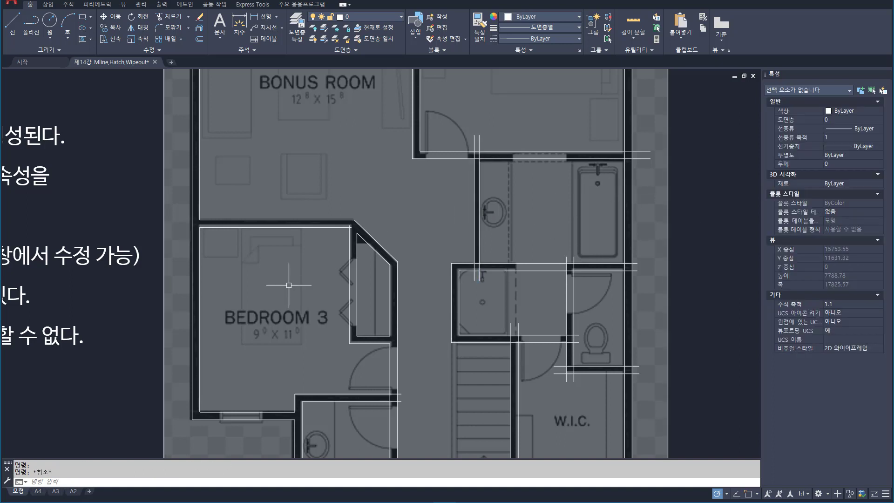
Set the multiline scale of the wall between the Bonus Room and Bedroom 3 to 100.
{"action": "left_click", "coordinate": [322, 255]}
{"action": "left_click", "coordinate": [282, 197]}
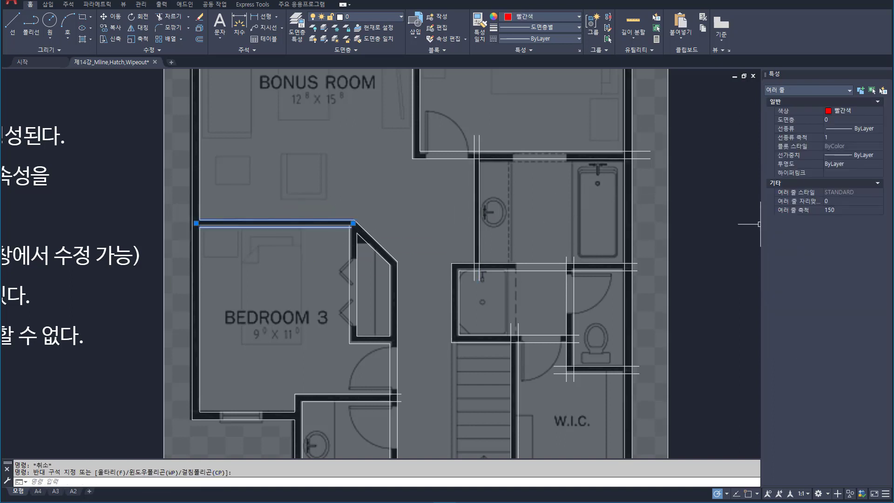
{"action": "left_click", "coordinate": [839, 210]}
{"action": "type", "text": "100"}
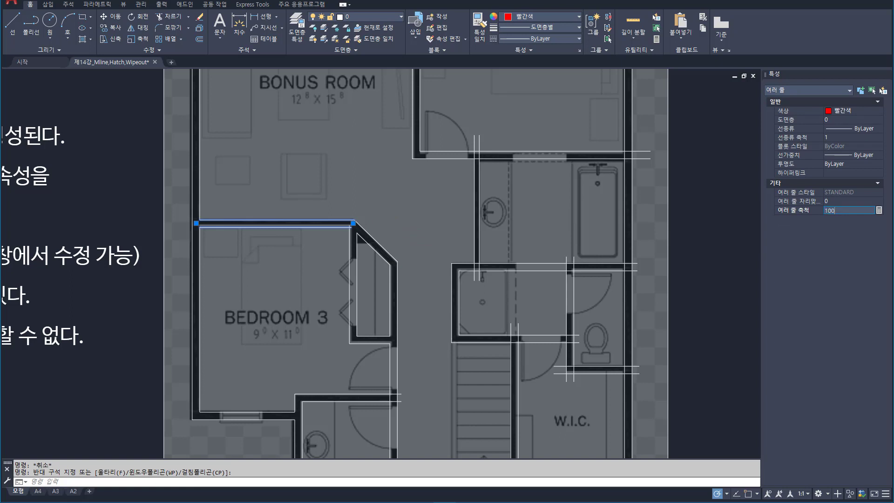
{"action": "key", "text": "Return"}
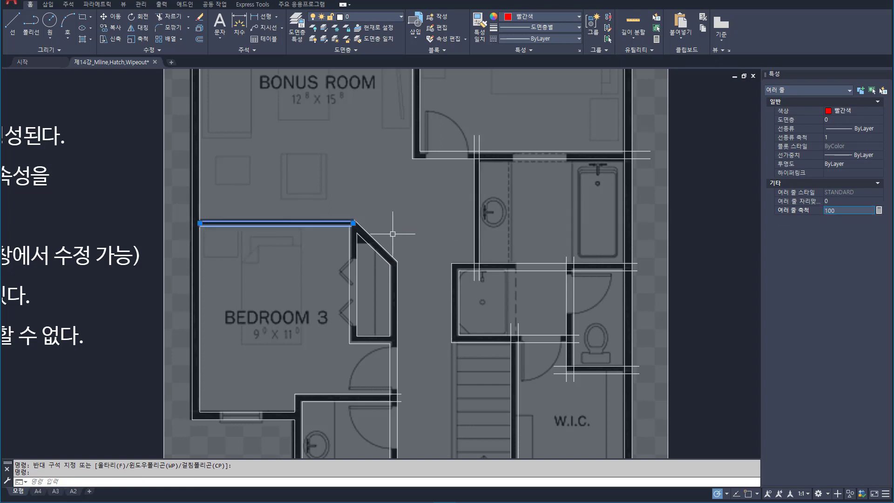
Inspect the corner where the Bonus Room–Bedroom 3 wall meets the diagonal wall, and review the note on editing multiline scale and justification.
{"action": "scroll", "coordinate": [354, 229], "scroll_direction": "up", "scroll_amount": 6}
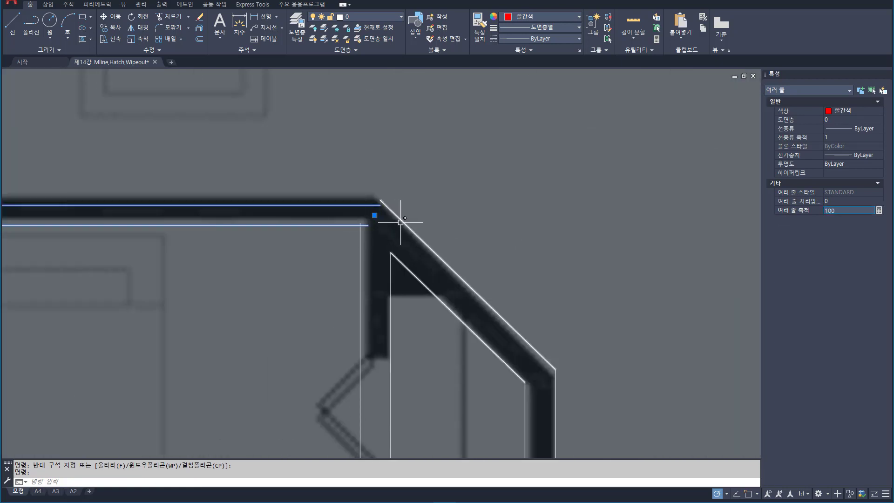
{"action": "key", "text": "Escape"}
{"action": "scroll", "coordinate": [426, 217], "scroll_direction": "down", "scroll_amount": 6}
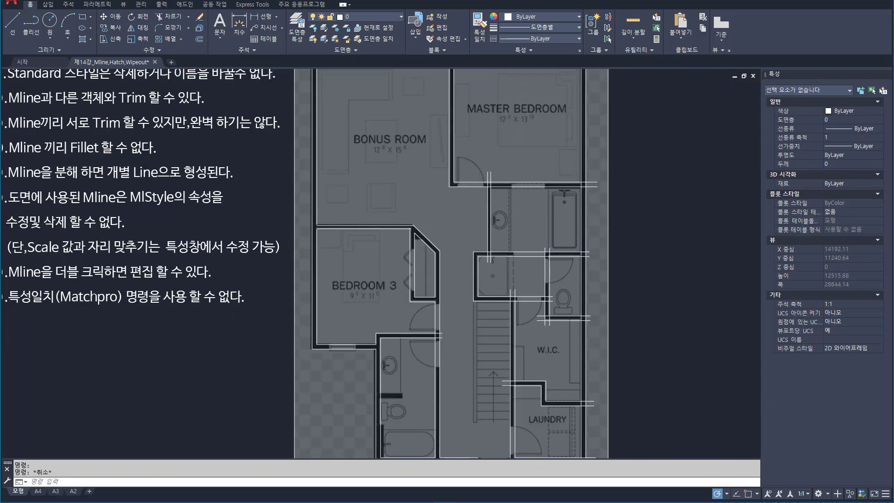
{"action": "middle_click_drag", "start_coordinate": [477, 256], "coordinate": [651, 241]}
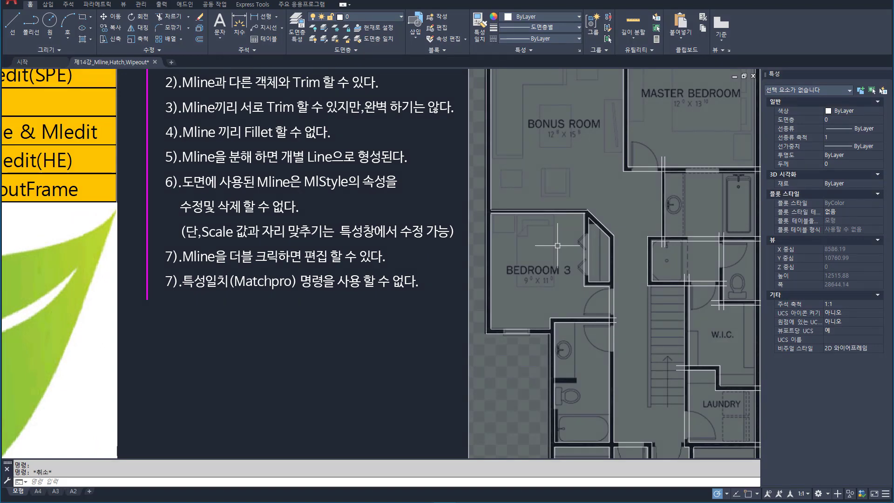
{"action": "mouse_move", "coordinate": [196, 216]}
{"action": "left_mouse_down"}
{"action": "mouse_move", "coordinate": [349, 245]}
{"action": "mouse_move", "coordinate": [421, 219]}
{"action": "mouse_move", "coordinate": [426, 244]}
{"action": "left_mouse_up"}
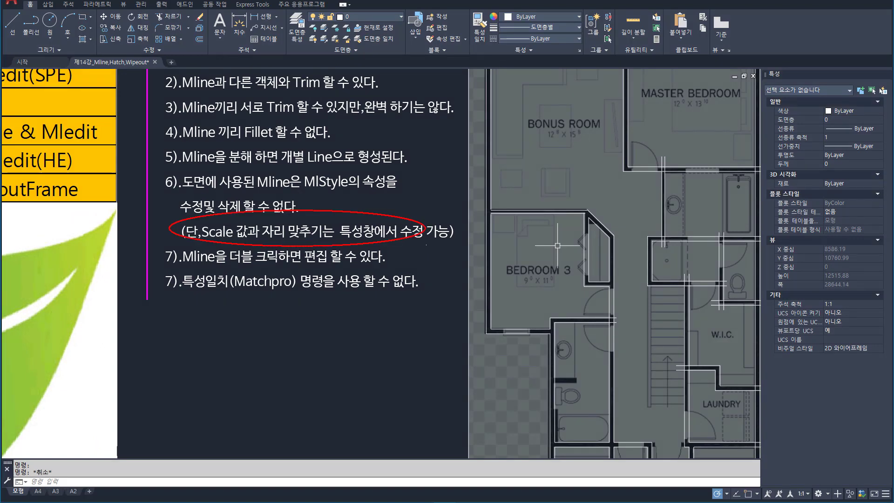
Zoom to the extents of the drawing.
{"action": "scroll", "coordinate": [438, 244], "scroll_direction": "down", "scroll_amount": 4}
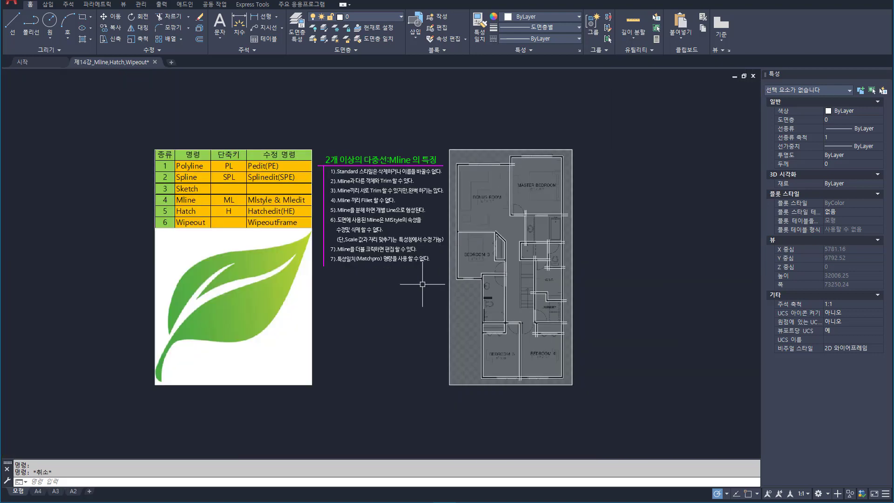
{"action": "type", "text": "z"}
{"action": "key", "text": "Return"}
{"action": "type", "text": "e"}
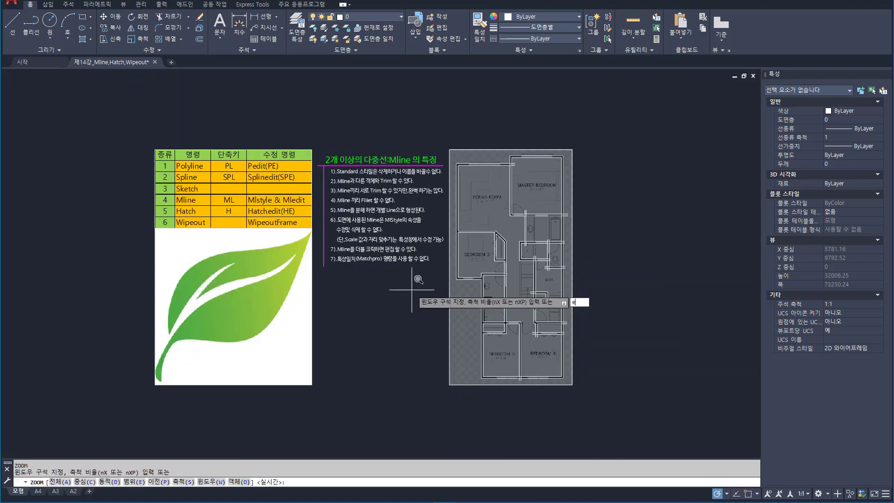
{"action": "key", "text": "Return"}
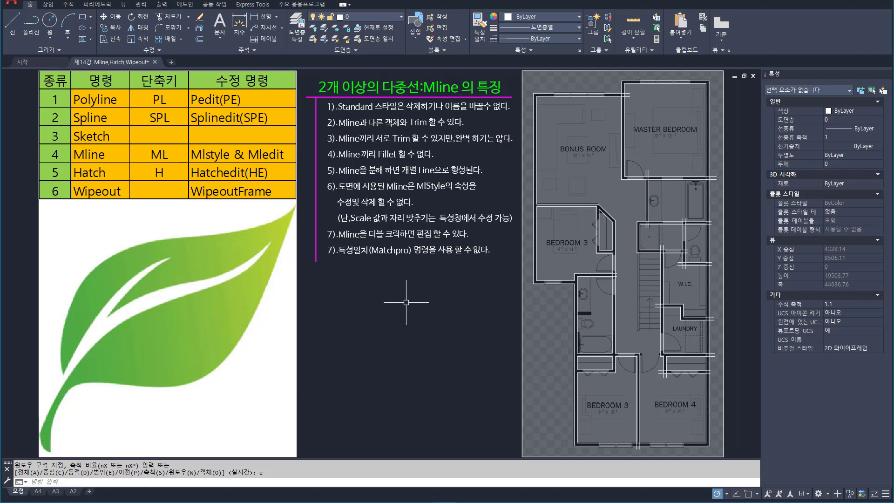
{"action": "key", "text": "Escape"}
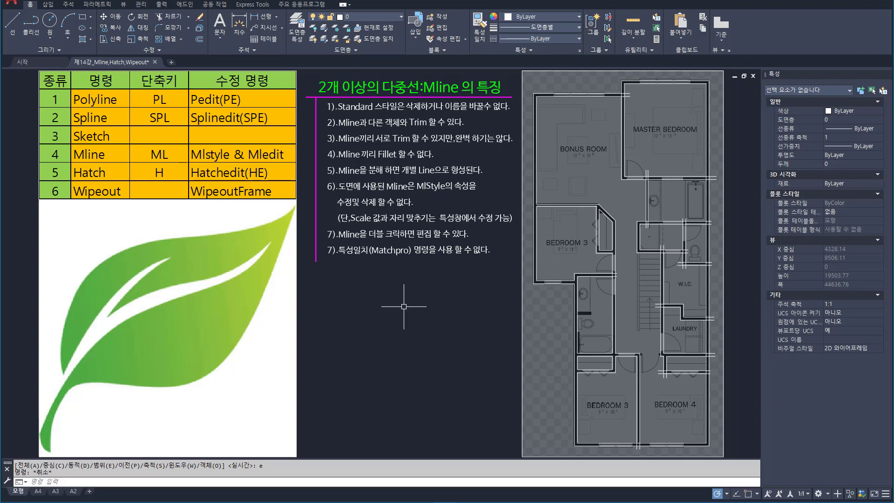
Create a new multiline style named ST01 based on STANDARD.
{"action": "type", "text": "mlst"}
{"action": "key", "text": "Return"}
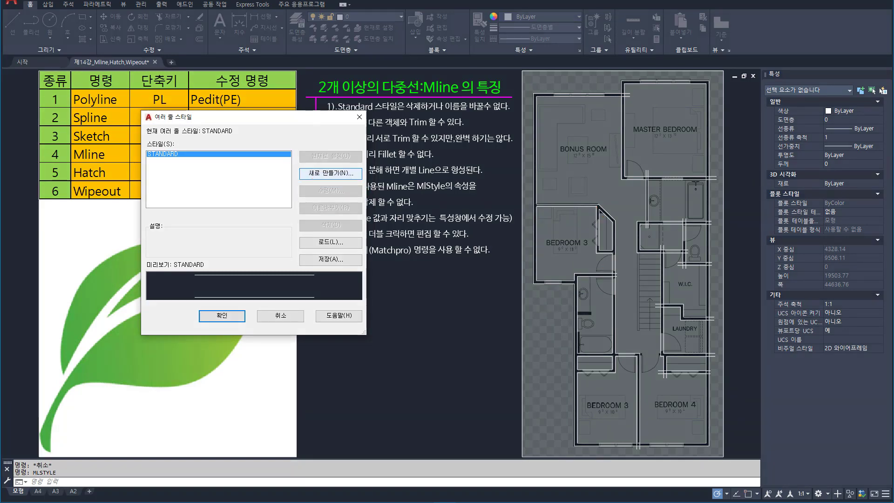
{"action": "left_click", "coordinate": [331, 173]}
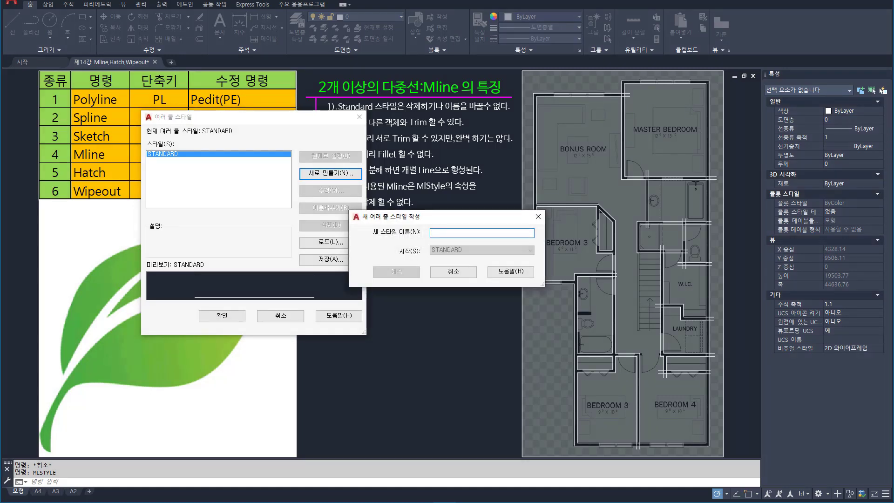
{"action": "left_click_drag", "start_coordinate": [423, 239], "coordinate": [471, 259]}
{"action": "key", "text": "Escape"}
{"action": "type", "text": "s"}
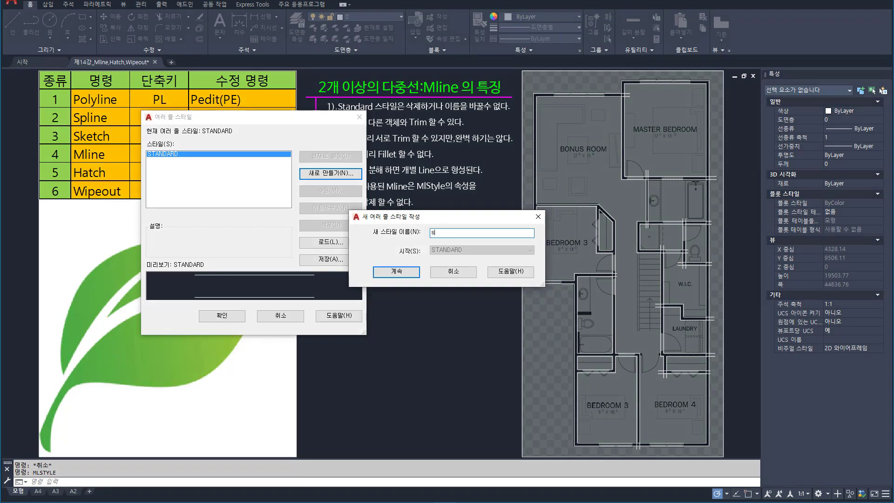
{"action": "type", "text": "t01"}
{"action": "key", "text": "Return"}
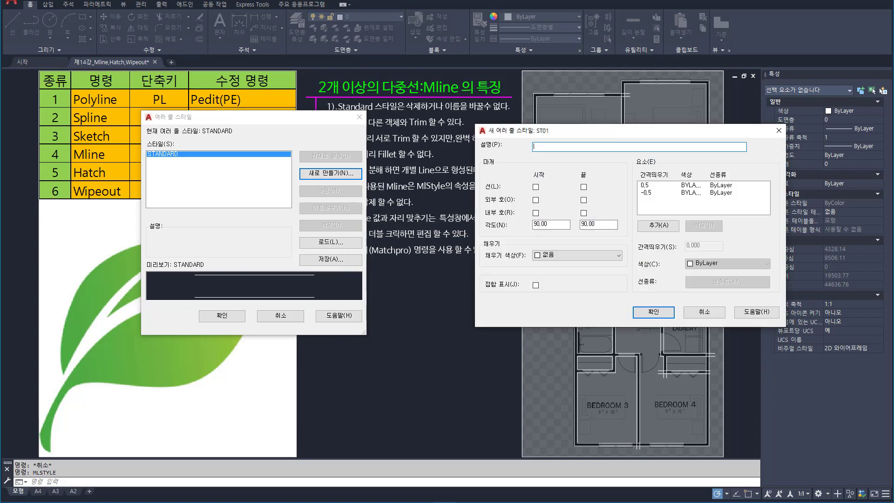
Enable line caps at both the start and the end of the ST01 multiline style.
{"action": "left_click_drag", "start_coordinate": [559, 130], "coordinate": [456, 101]}
{"action": "left_click_drag", "start_coordinate": [195, 272], "coordinate": [200, 302]}
{"action": "left_click_drag", "start_coordinate": [312, 266], "coordinate": [302, 302]}
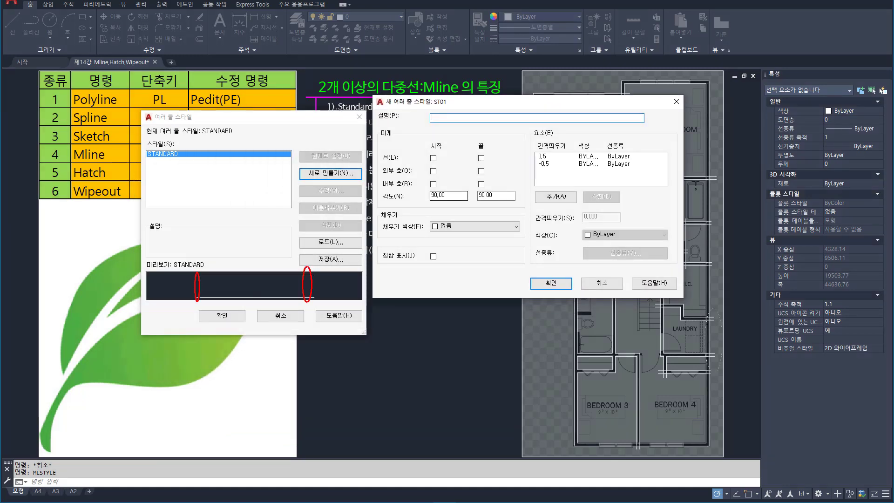
{"action": "left_click_drag", "start_coordinate": [715, 347], "coordinate": [705, 387]}
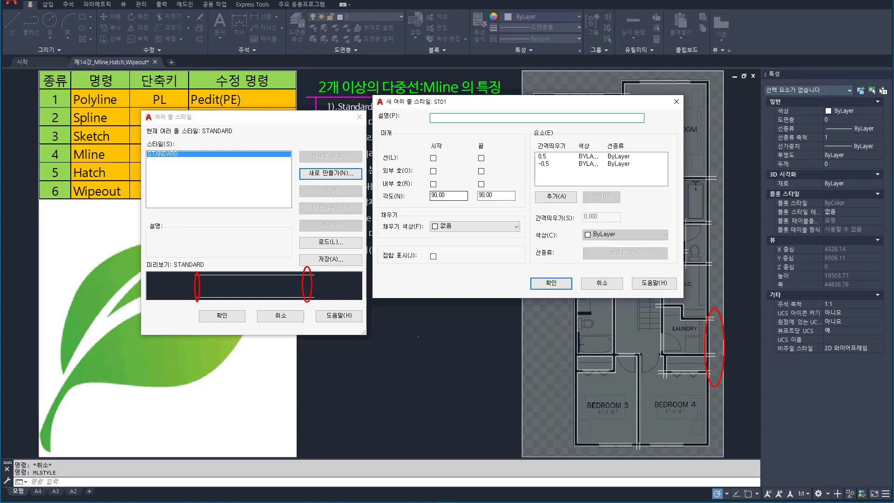
{"action": "key", "text": "Escape"}
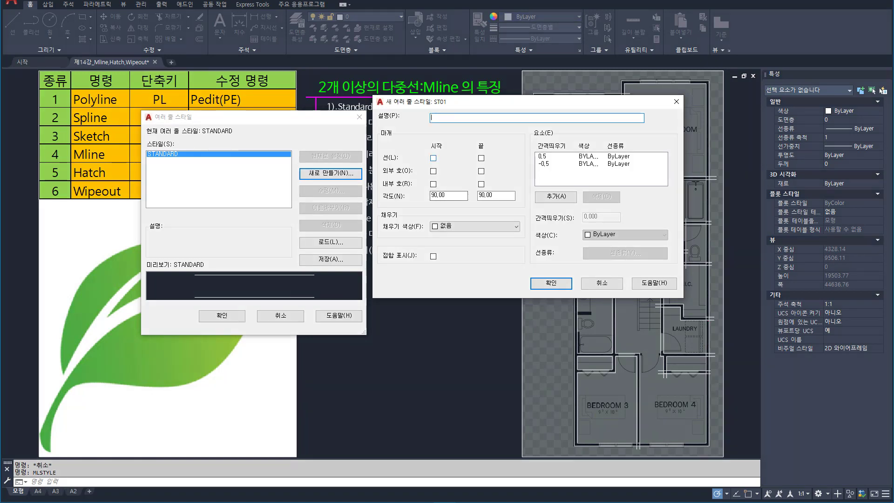
{"action": "left_click", "coordinate": [433, 158]}
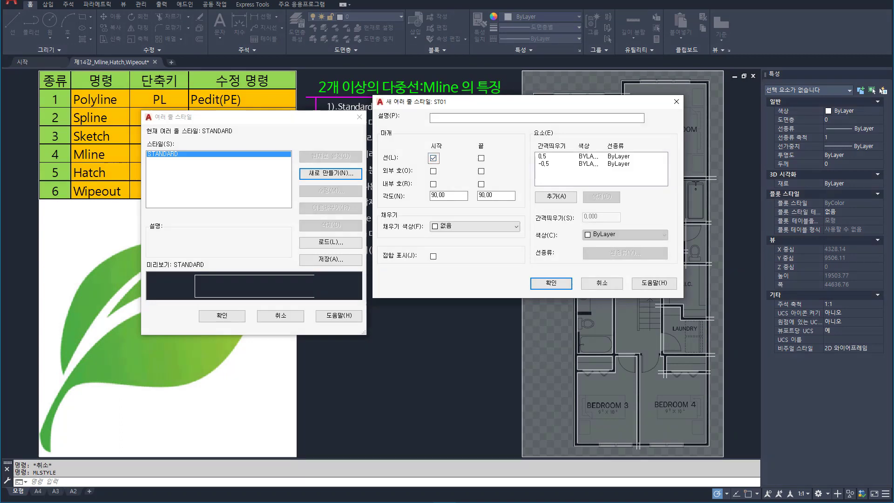
{"action": "left_click_drag", "start_coordinate": [205, 270], "coordinate": [199, 268]}
{"action": "left_click", "coordinate": [481, 158]}
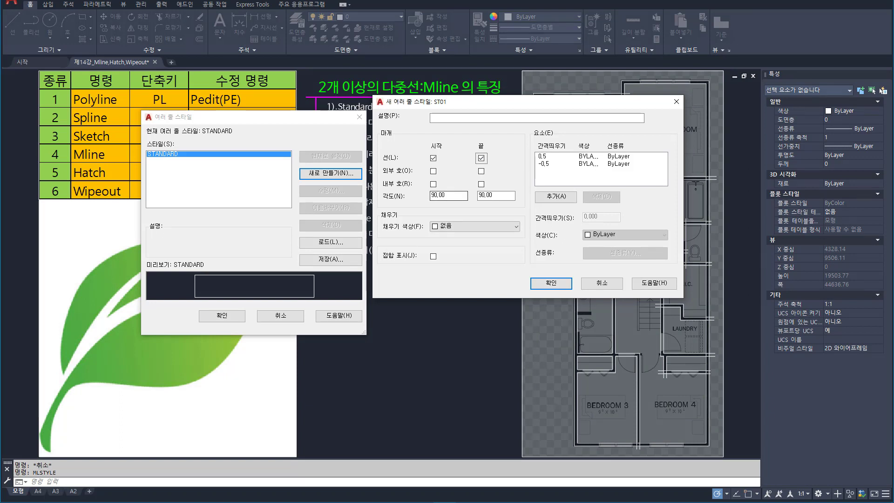
Try outer arc caps at both ends of ST01, with and without line caps, and restore line caps only.
{"action": "left_click", "coordinate": [433, 171]}
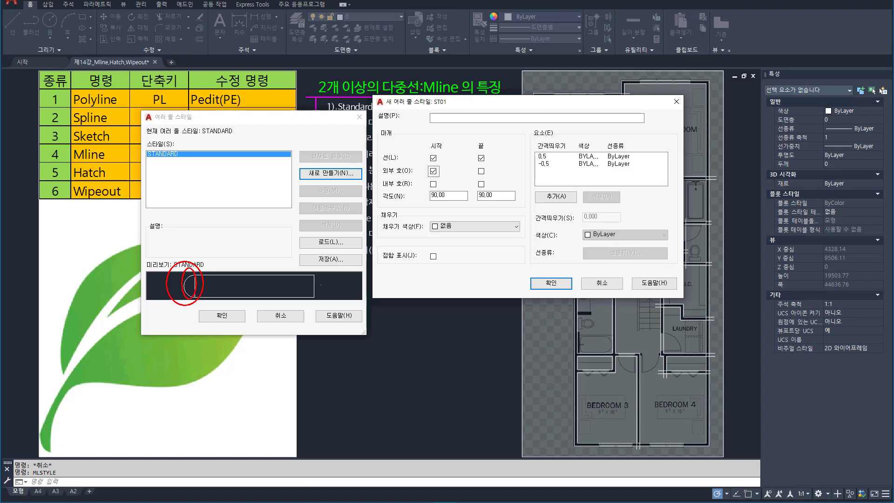
{"action": "left_click", "coordinate": [482, 171]}
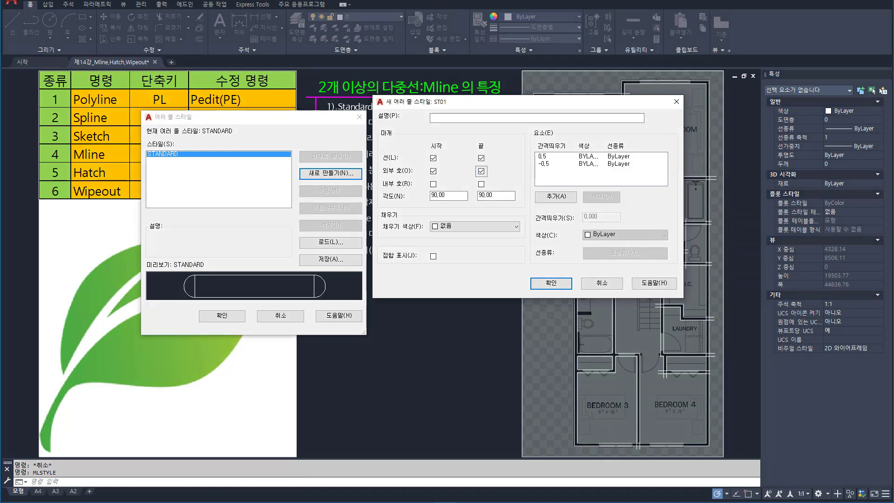
{"action": "left_click", "coordinate": [433, 158]}
{"action": "left_click", "coordinate": [482, 158]}
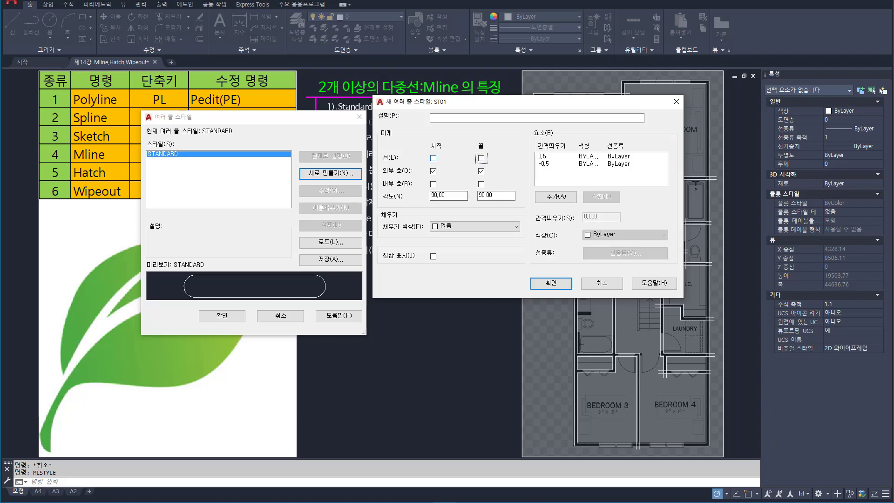
{"action": "left_click", "coordinate": [433, 158]}
{"action": "left_click", "coordinate": [481, 158]}
{"action": "left_click", "coordinate": [433, 172]}
{"action": "left_click", "coordinate": [481, 171]}
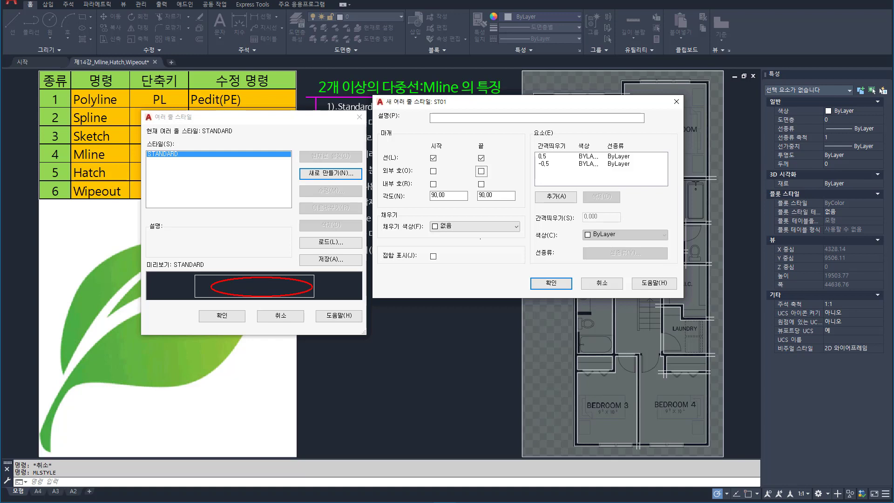
Try a red fill colour for the ST01 style and reset the fill to none.
{"action": "left_click", "coordinate": [480, 227]}
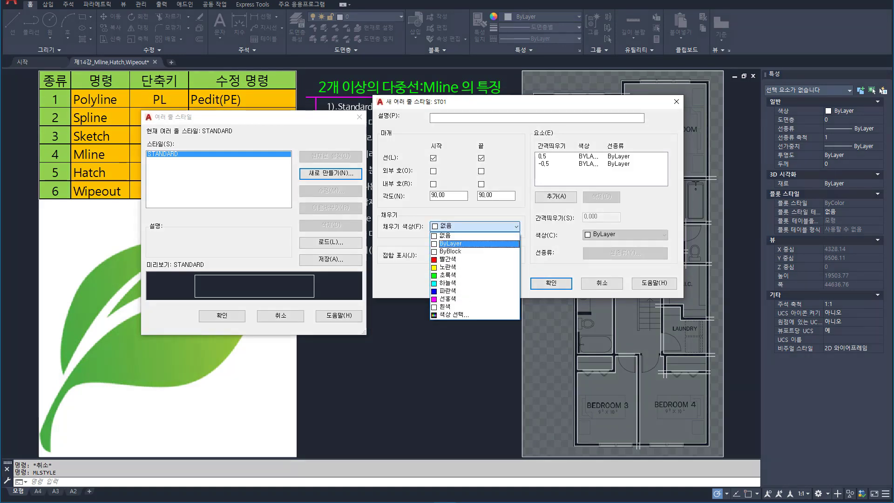
{"action": "left_click", "coordinate": [448, 259]}
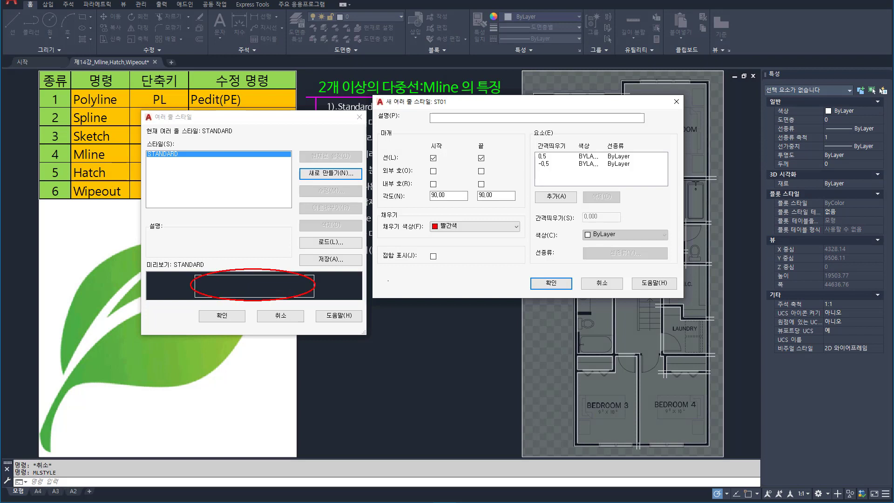
{"action": "left_click", "coordinate": [475, 226]}
{"action": "left_click", "coordinate": [448, 236]}
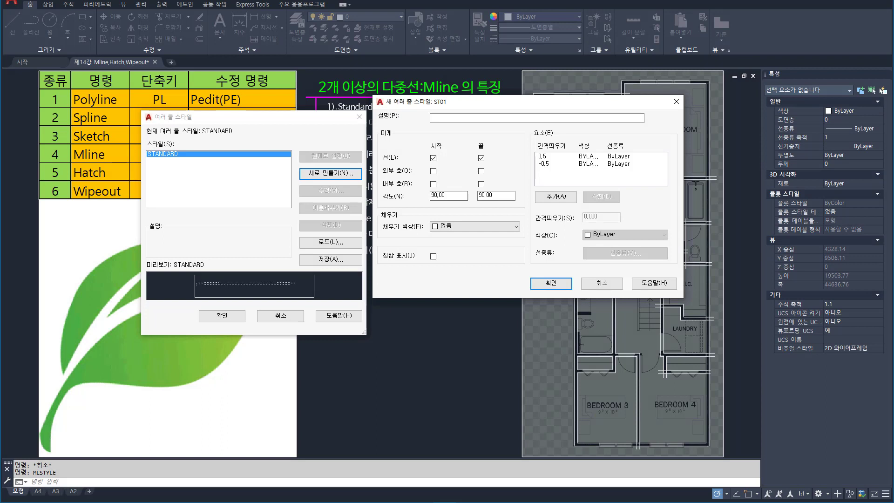
{"action": "key", "text": "Escape"}
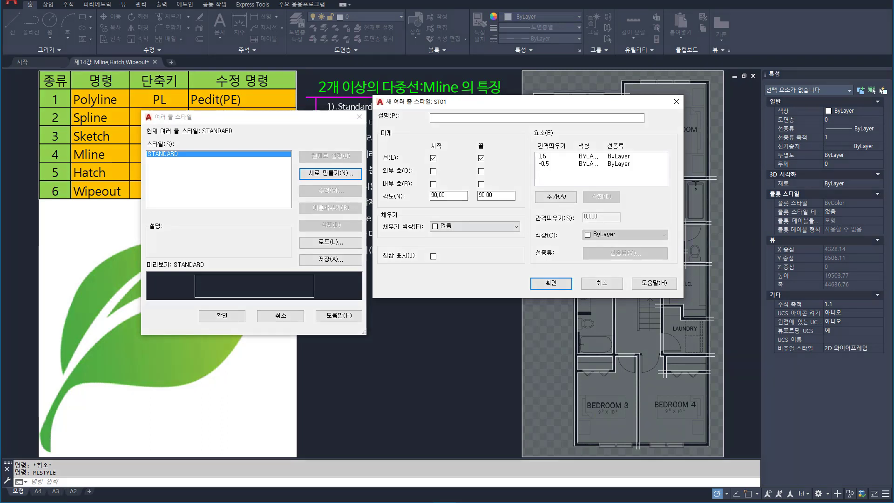
Add a centre line element at offset 0 to the ST01 style, deleting any extra element added.
{"action": "left_click", "coordinate": [556, 197]}
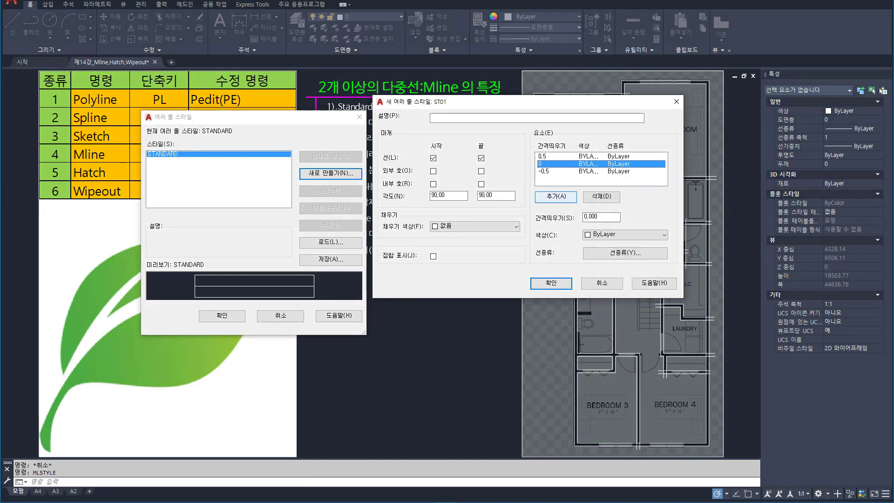
{"action": "left_click", "coordinate": [556, 197]}
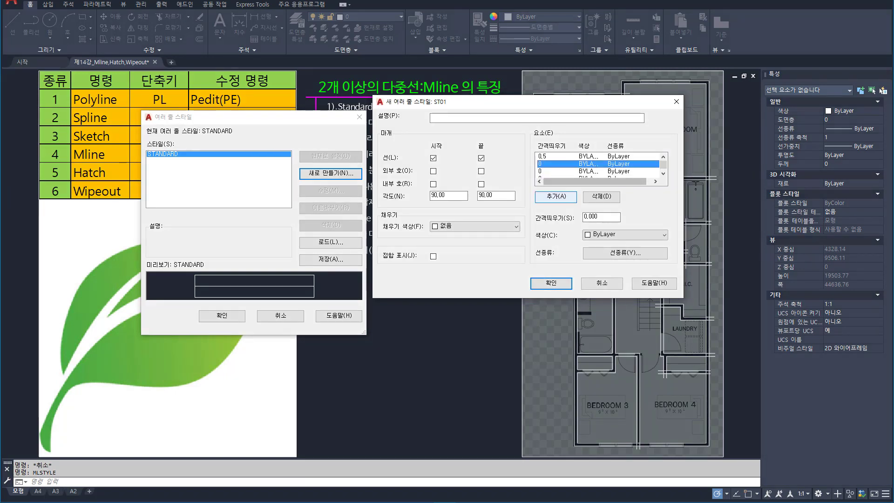
{"action": "left_click", "coordinate": [601, 196]}
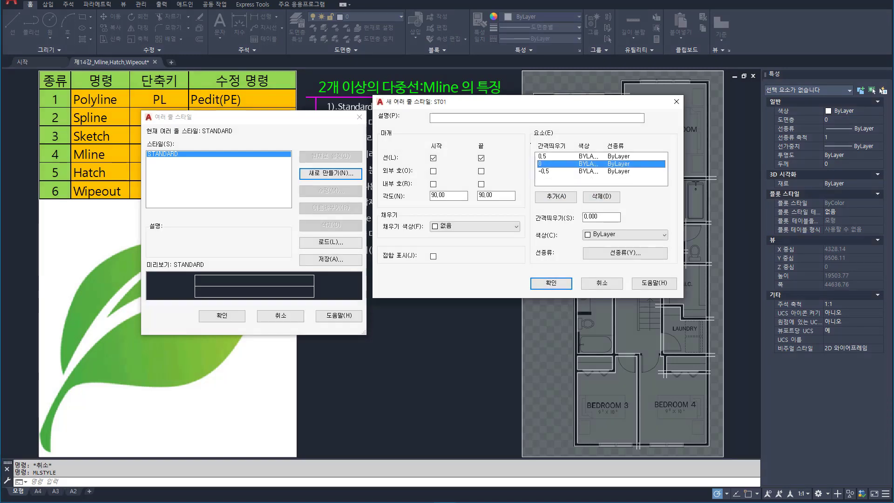
{"action": "left_click_drag", "start_coordinate": [531, 143], "coordinate": [551, 180]}
{"action": "key", "text": "Escape"}
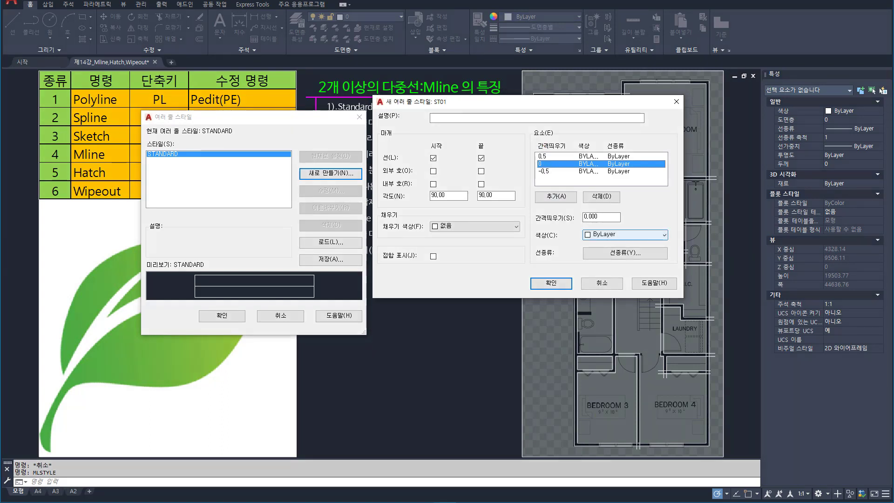
Give the offset 0 element a magenta colour and the CENTER linetype, and save the ST01 style.
{"action": "left_click", "coordinate": [626, 235]}
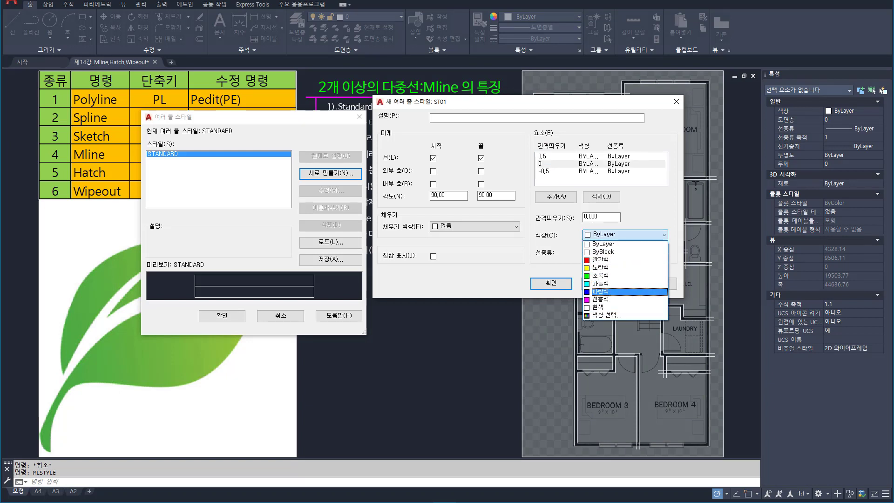
{"action": "left_click", "coordinate": [605, 299]}
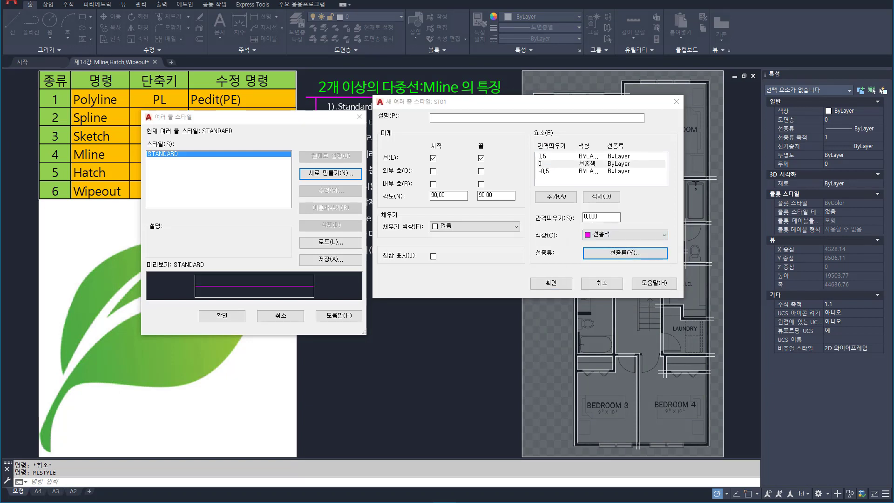
{"action": "left_click", "coordinate": [625, 253]}
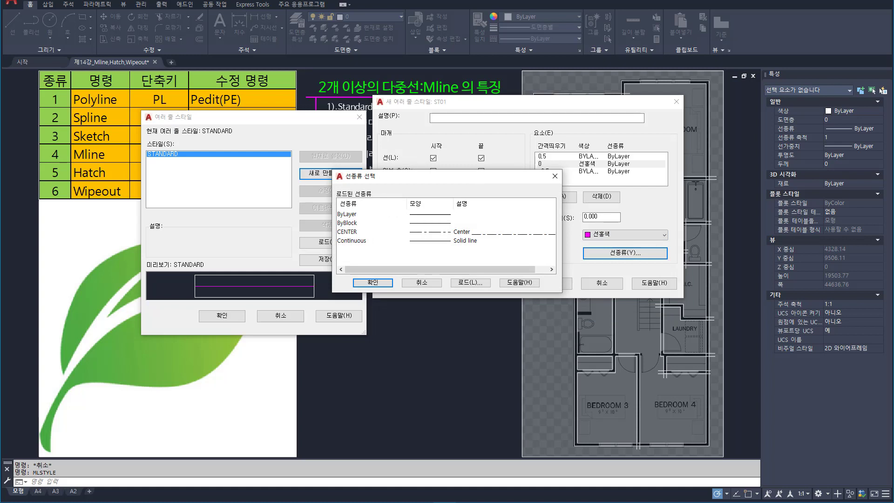
{"action": "left_click", "coordinate": [349, 232]}
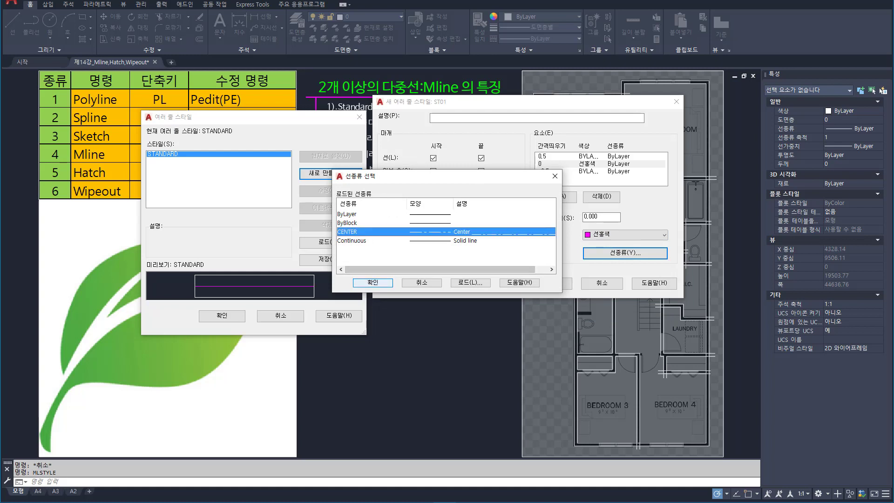
{"action": "left_click", "coordinate": [373, 283]}
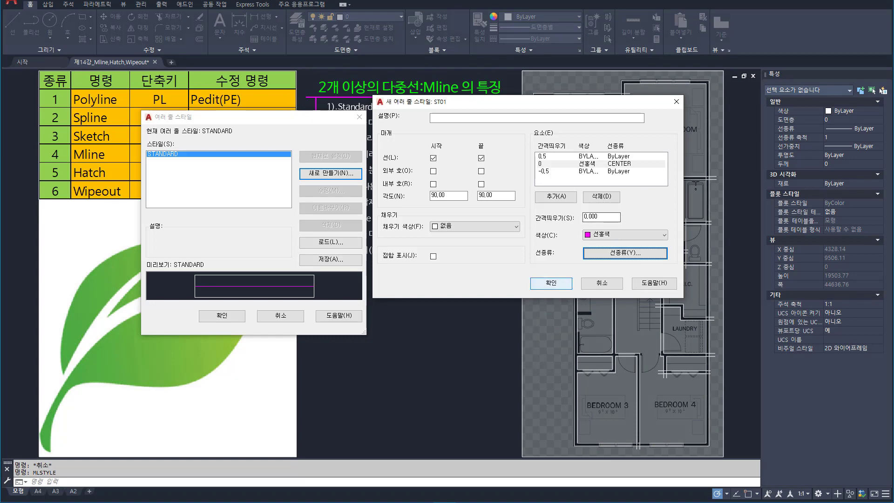
{"action": "left_click", "coordinate": [551, 282]}
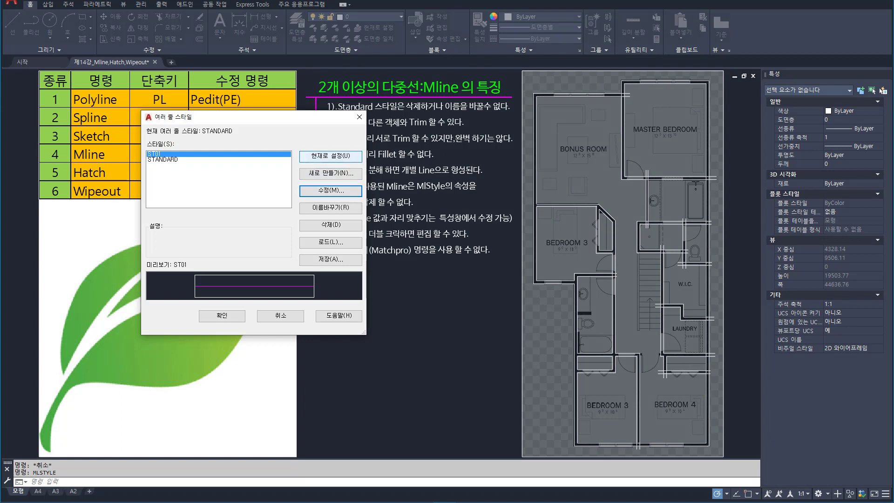
Create a new multiline style named con01 based on ST01.
{"action": "left_click", "coordinate": [331, 173]}
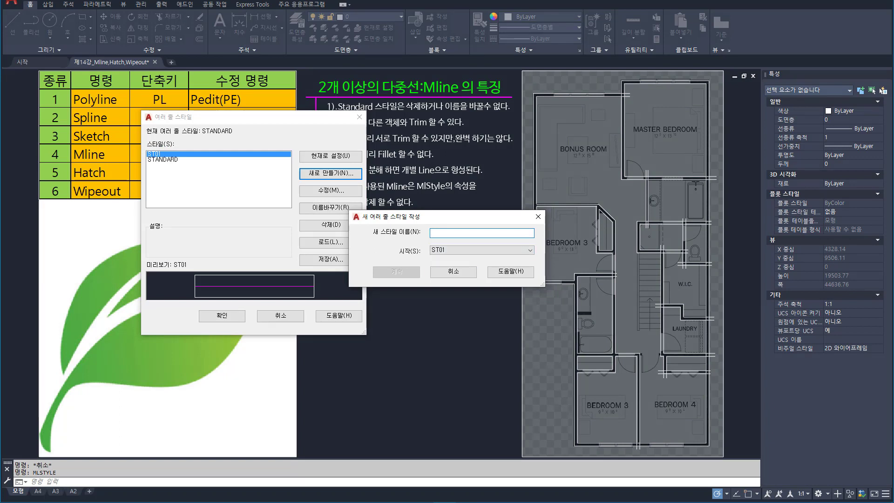
{"action": "type", "text": "con"}
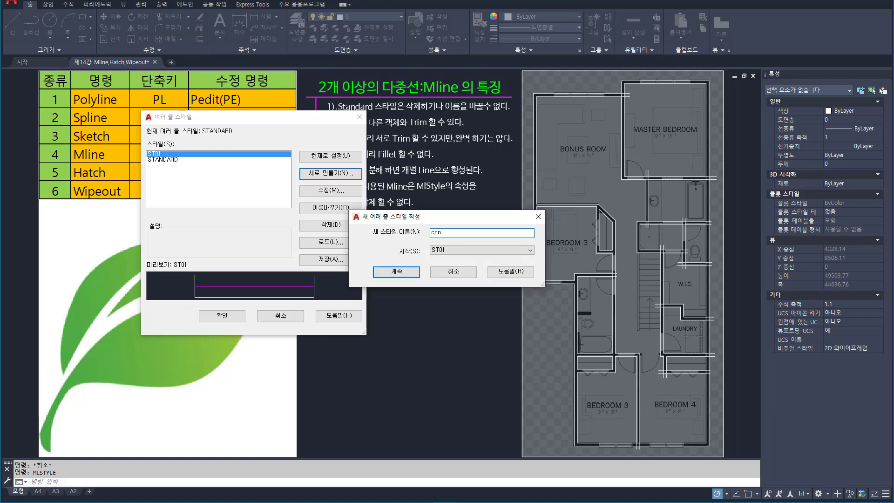
{"action": "type", "text": "01"}
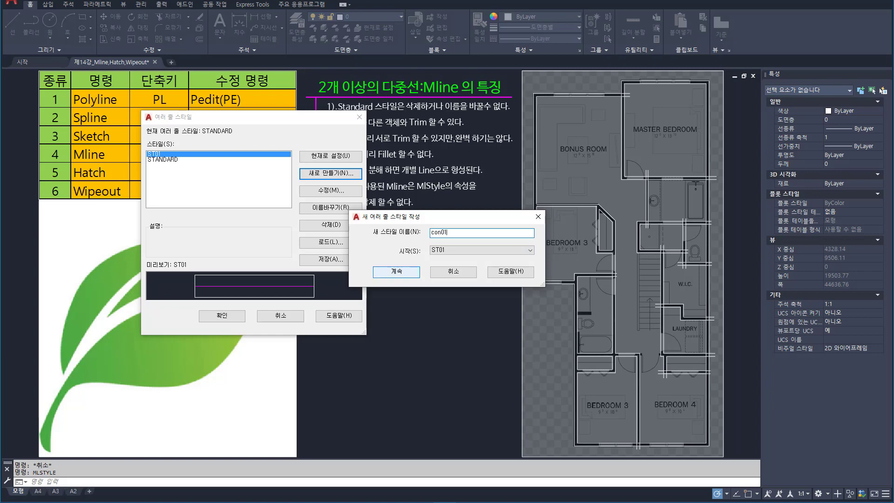
{"action": "key", "text": "Return"}
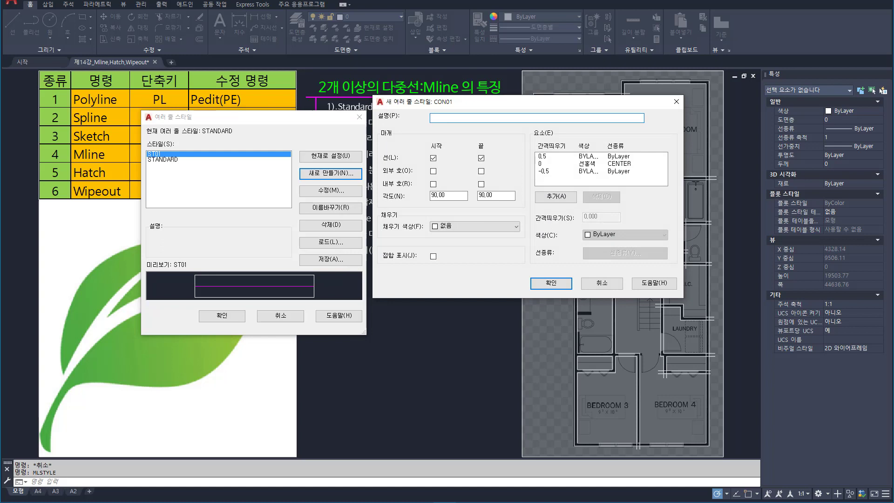
Set the offsets of the CON01 style's two outer ByLayer elements to 75 and -75.
{"action": "left_click", "coordinate": [600, 164]}
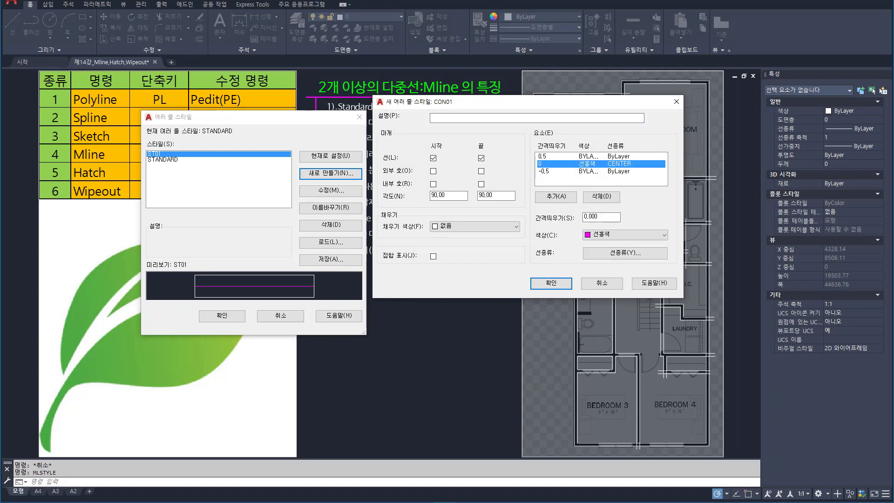
{"action": "left_click", "coordinate": [600, 157]}
{"action": "double_click", "coordinate": [592, 217]}
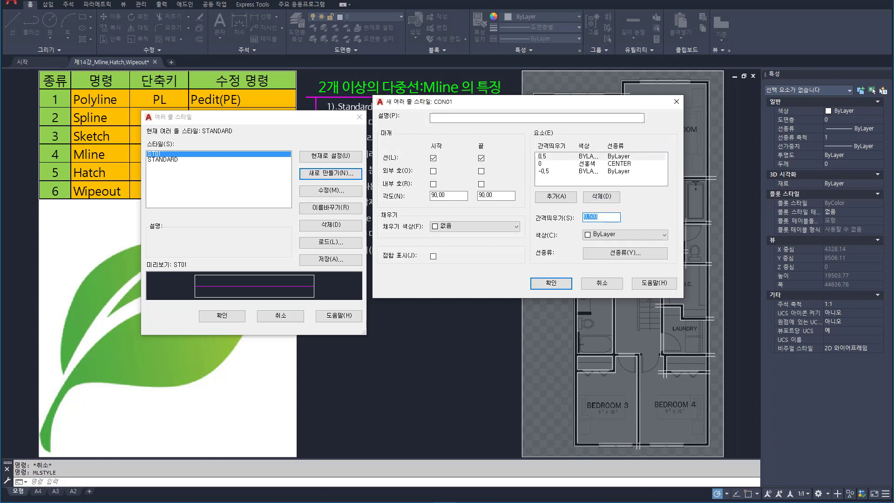
{"action": "type", "text": "75"}
{"action": "left_click", "coordinate": [577, 171]}
{"action": "left_click_drag", "start_coordinate": [611, 217], "coordinate": [518, 222]}
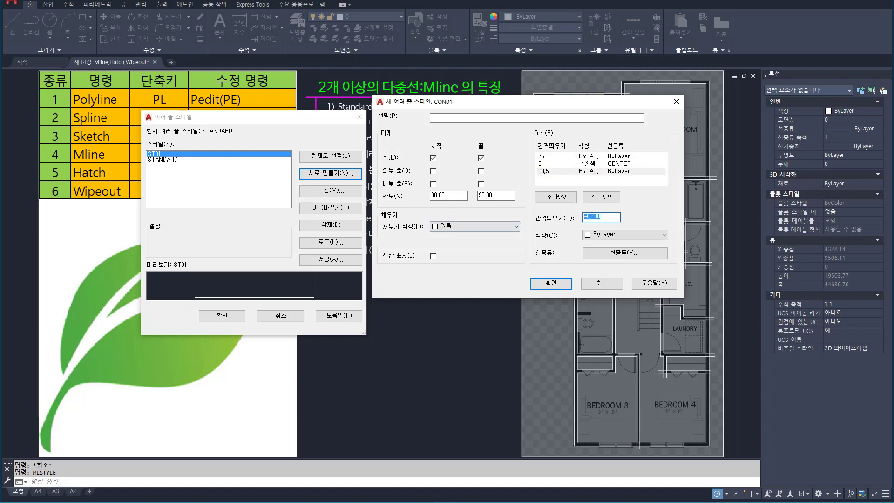
{"action": "type", "text": "-"}
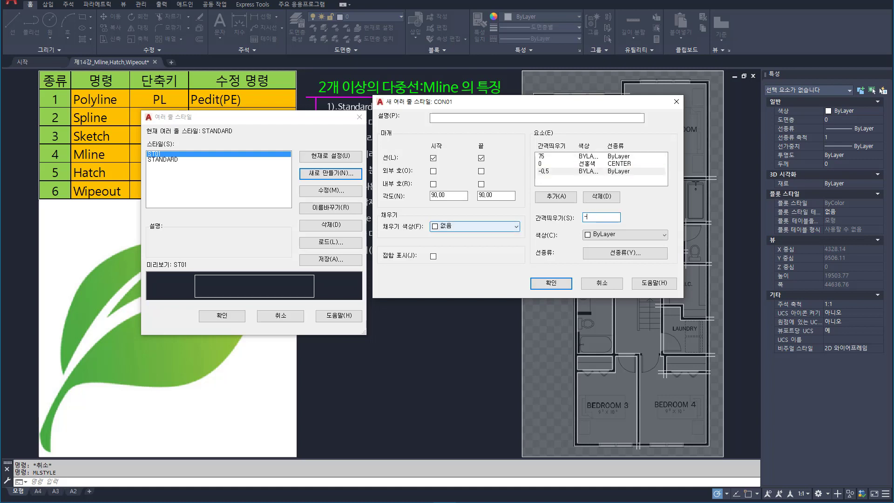
{"action": "type", "text": "75"}
Add another element to the CON01 style and set its offset to 80.
{"action": "left_click", "coordinate": [556, 196]}
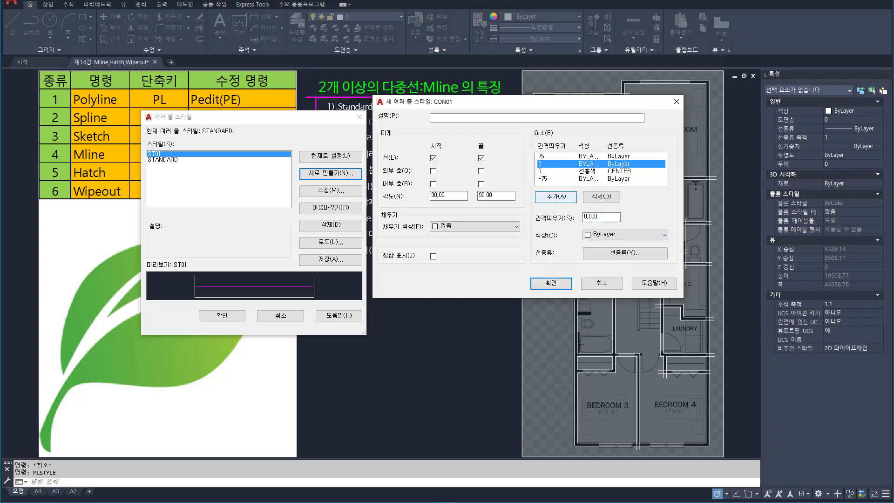
{"action": "double_click", "coordinate": [590, 217]}
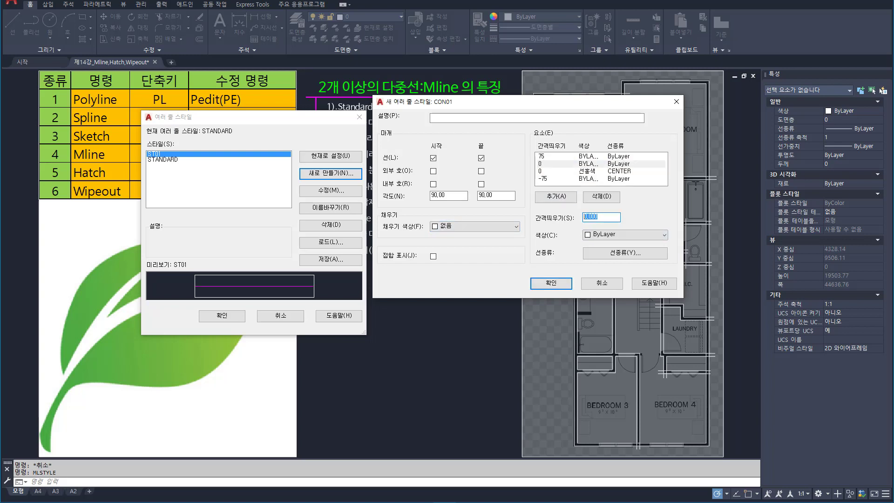
{"action": "type", "text": "-"}
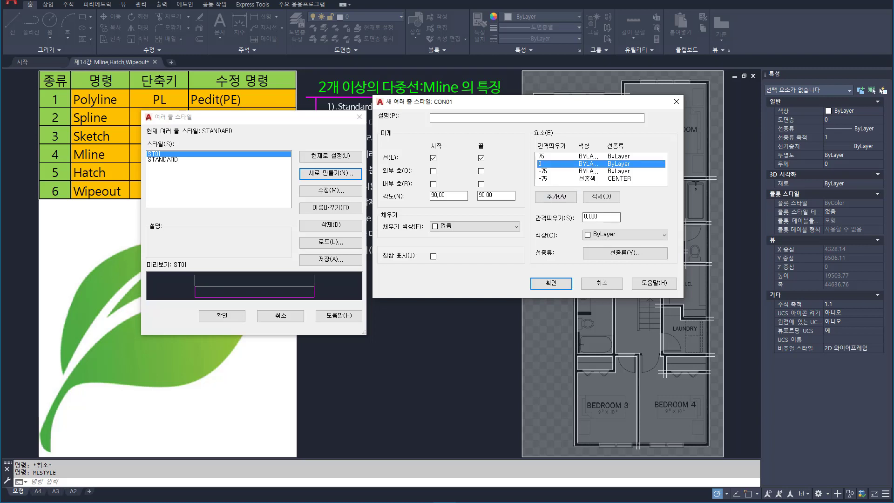
{"action": "double_click", "coordinate": [592, 217]}
{"action": "type", "text": "80"}
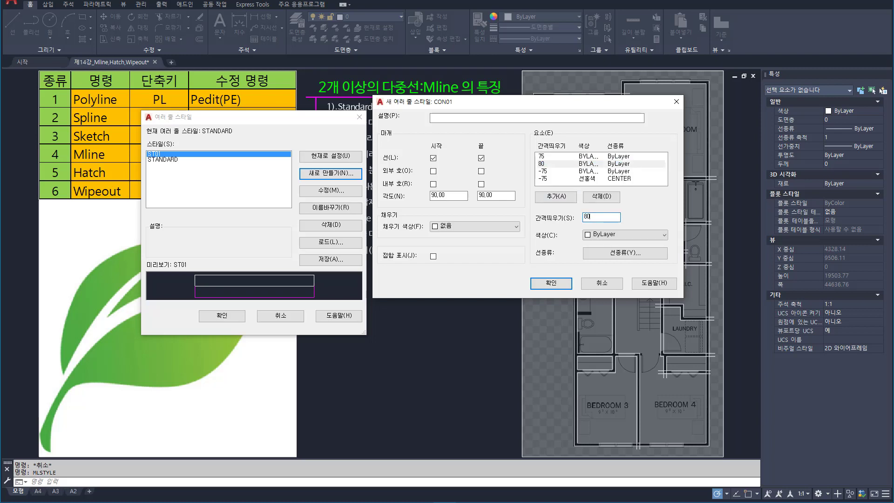
Add a further element at offset 0 and set the magenta CENTER element's offset to -80.
{"action": "left_click", "coordinate": [556, 196]}
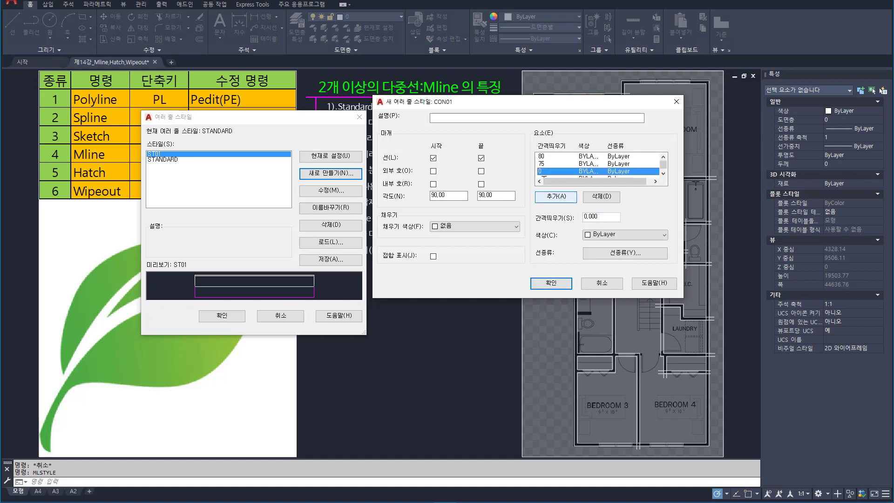
{"action": "left_click_drag", "start_coordinate": [664, 164], "coordinate": [664, 167]}
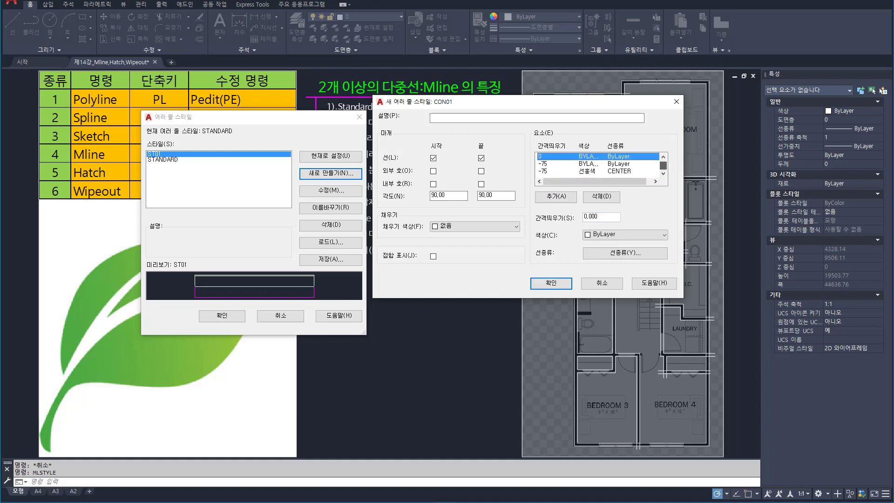
{"action": "left_click", "coordinate": [597, 171]}
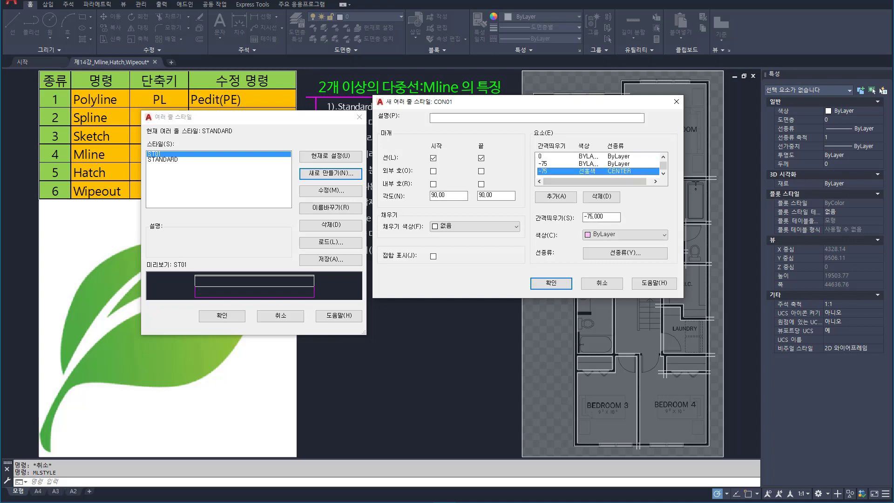
{"action": "left_click_drag", "start_coordinate": [611, 217], "coordinate": [582, 217]}
{"action": "left_click", "coordinate": [598, 164]}
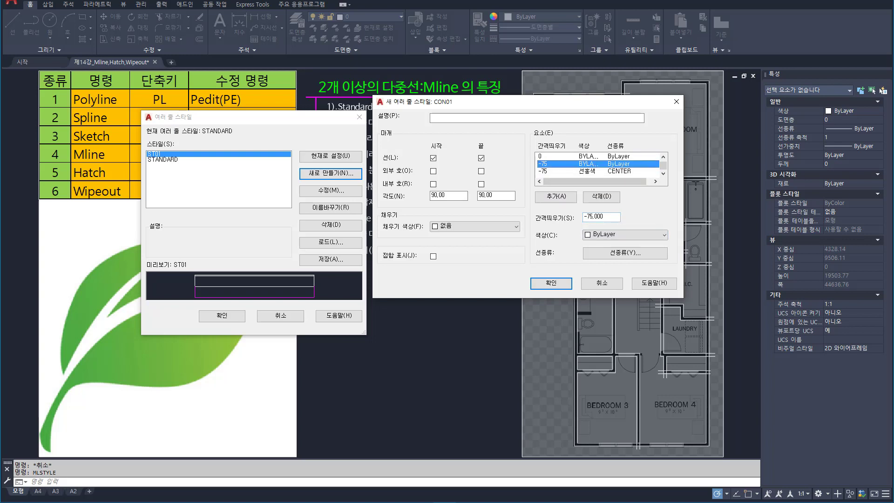
{"action": "scroll", "coordinate": [601, 167], "scroll_direction": "up", "scroll_amount": 1}
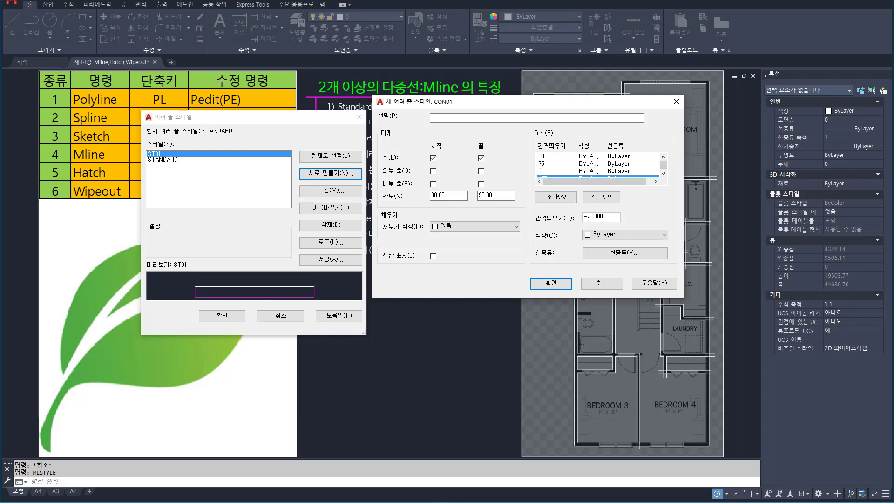
{"action": "scroll", "coordinate": [599, 167], "scroll_direction": "down", "scroll_amount": 2}
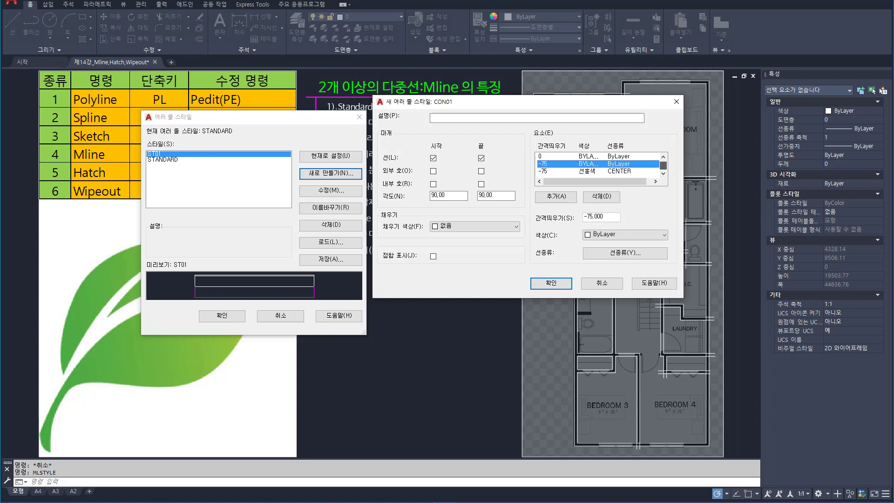
{"action": "left_click", "coordinate": [598, 171]}
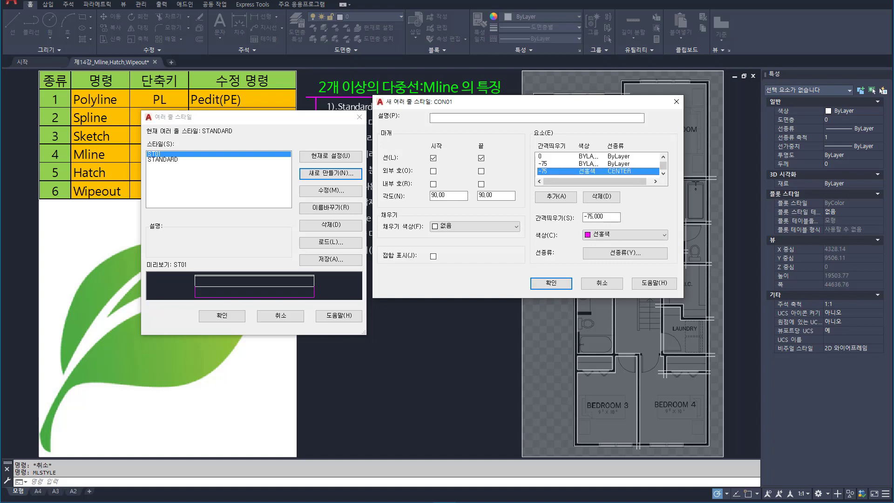
{"action": "left_click", "coordinate": [608, 217]}
{"action": "double_click", "coordinate": [607, 217]}
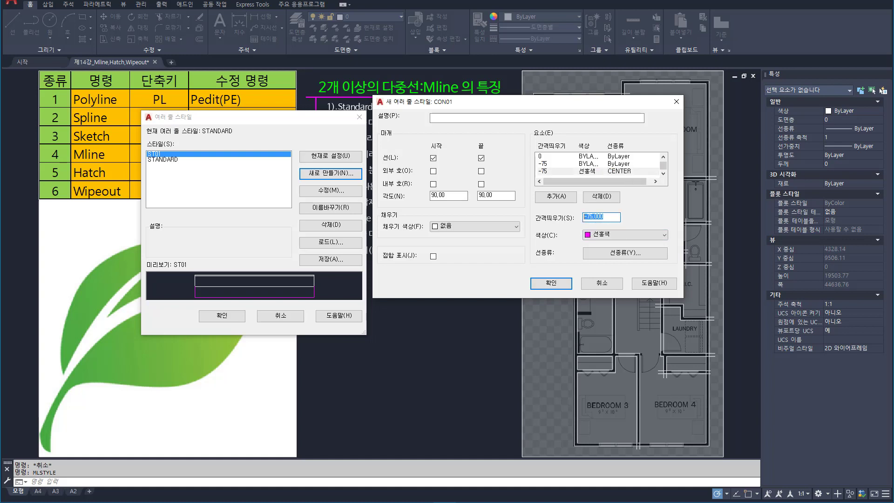
{"action": "type", "text": "-80"}
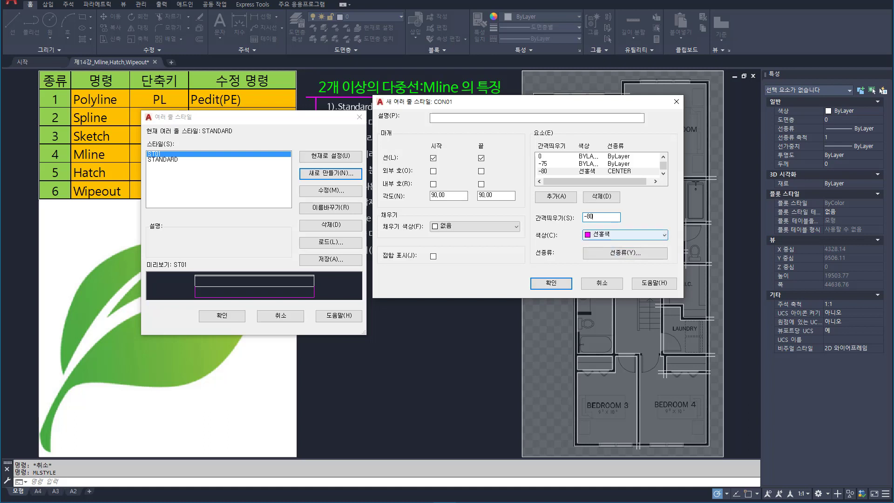
Set the colour of the offset -80 element to ByLayer.
{"action": "left_click", "coordinate": [610, 172]}
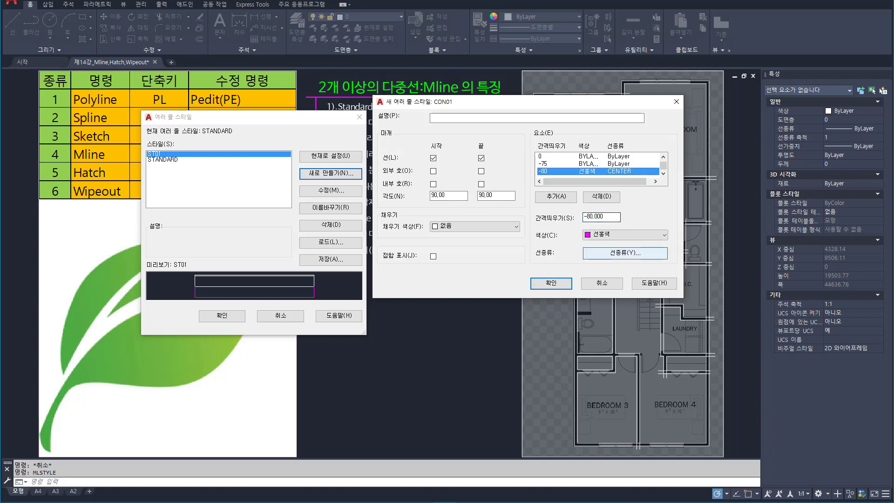
{"action": "left_click", "coordinate": [624, 235]}
{"action": "left_click", "coordinate": [606, 244]}
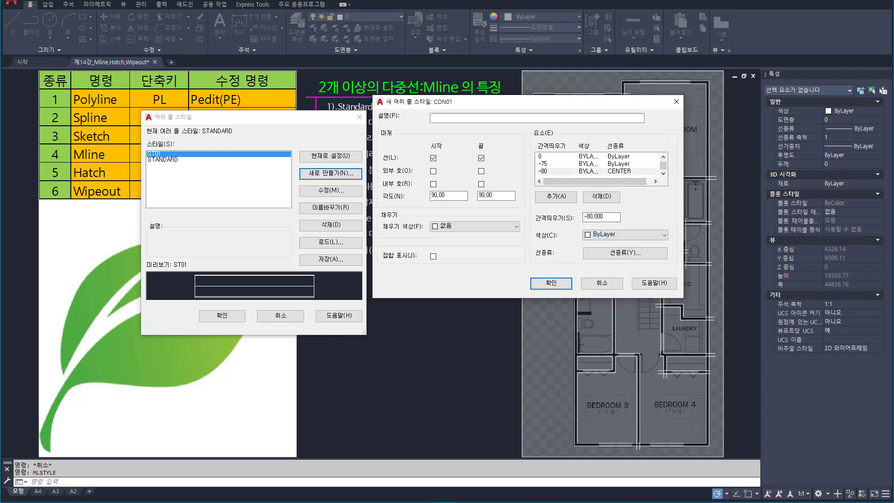
Give the new offset 0 element a magenta colour and the CENTER linetype, and save the CON01 style.
{"action": "left_click", "coordinate": [591, 157]}
{"action": "left_click", "coordinate": [624, 235]}
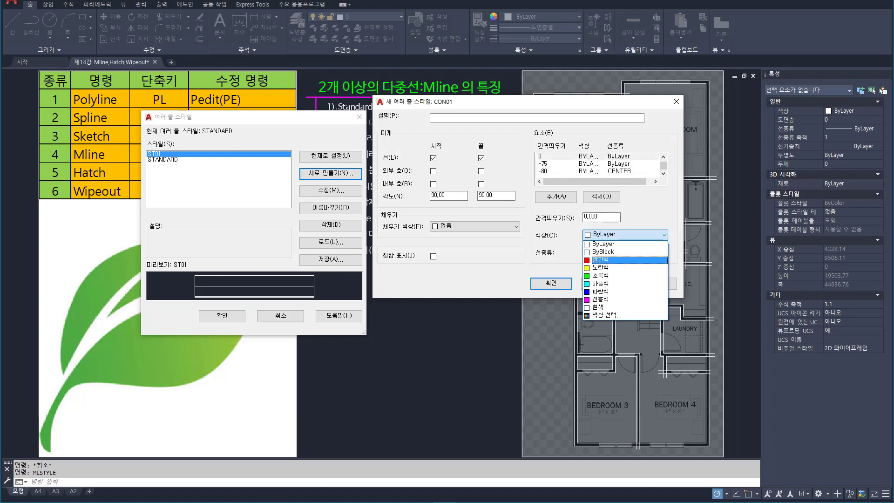
{"action": "left_click", "coordinate": [606, 299]}
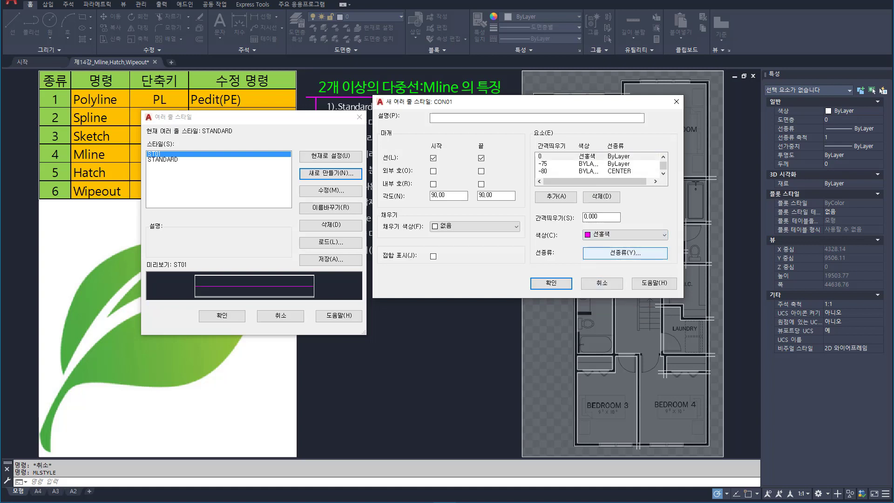
{"action": "left_click", "coordinate": [625, 253]}
{"action": "left_click", "coordinate": [354, 231]}
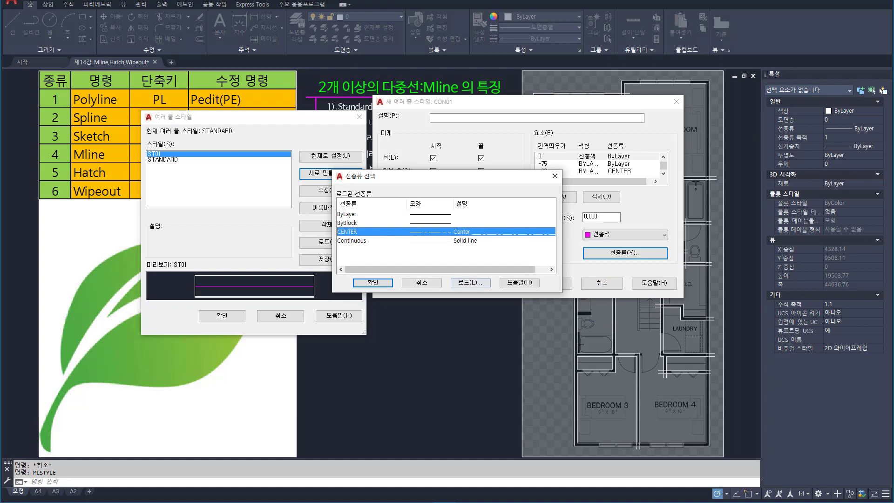
{"action": "left_click", "coordinate": [373, 283]}
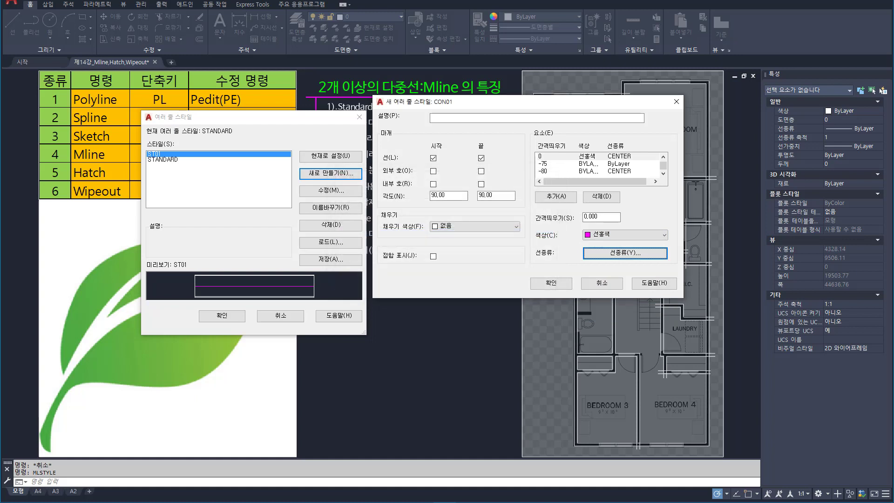
{"action": "mouse_move", "coordinate": [303, 270]}
{"action": "left_mouse_down"}
{"action": "mouse_move", "coordinate": [322, 309]}
{"action": "mouse_move", "coordinate": [310, 298]}
{"action": "left_mouse_up"}
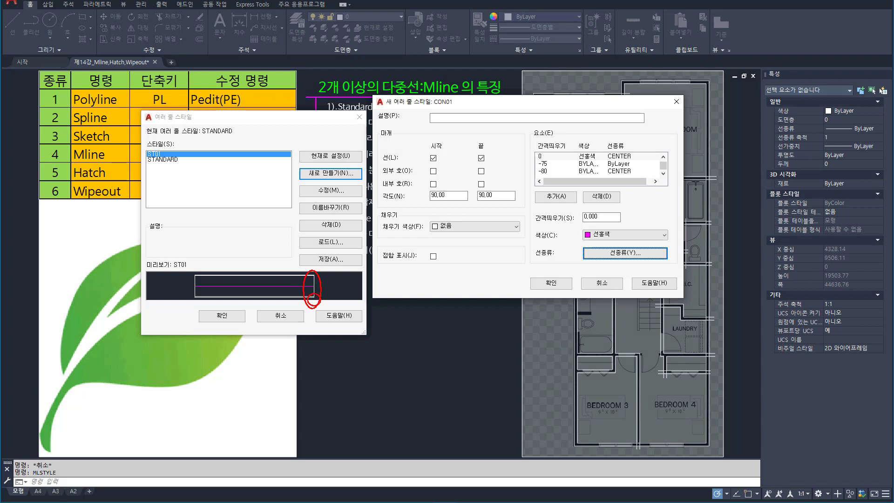
{"action": "key", "text": "Escape"}
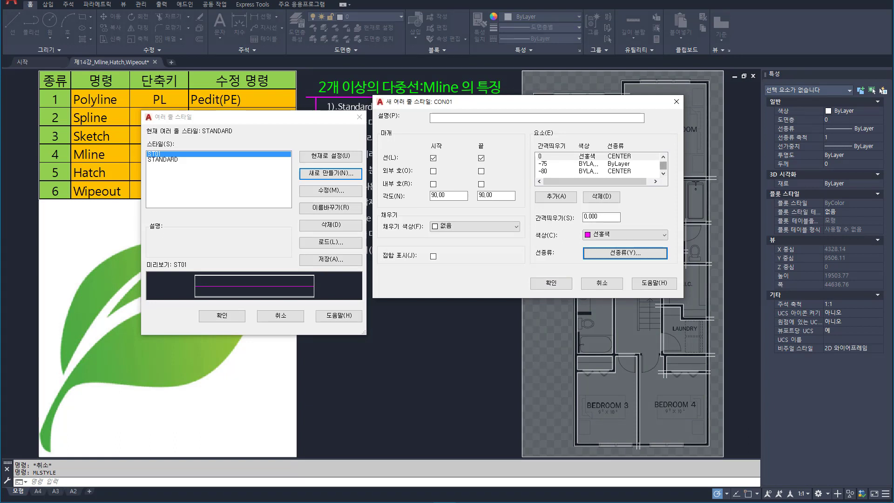
{"action": "left_click_drag", "start_coordinate": [663, 166], "coordinate": [664, 168]}
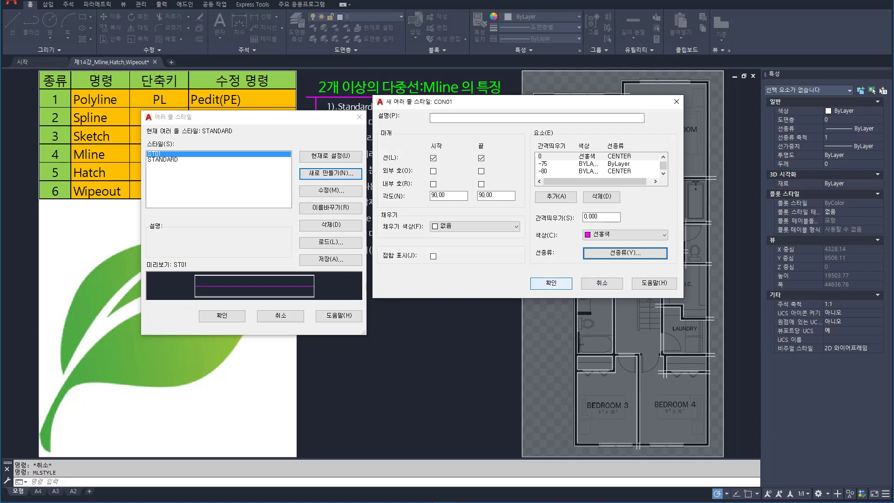
{"action": "left_click", "coordinate": [551, 283]}
Rename the CON01 multiline style to CON01_160 and accept the style changes.
{"action": "left_click", "coordinate": [331, 207]}
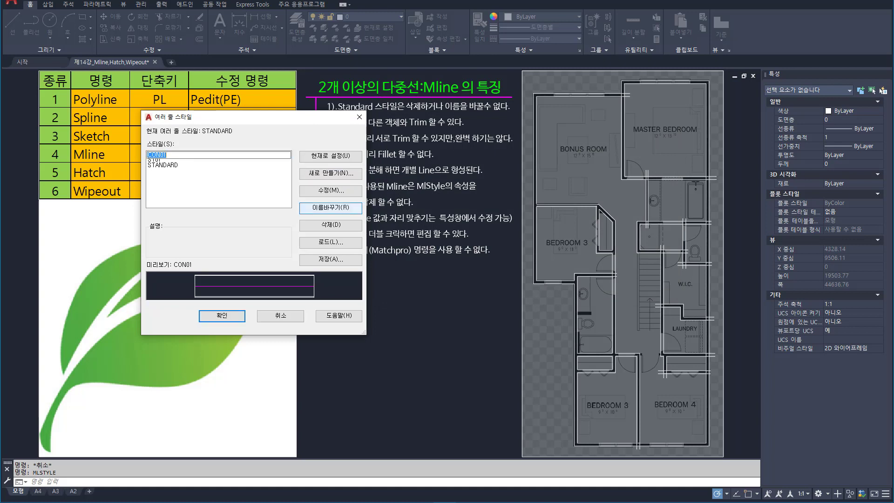
{"action": "left_click", "coordinate": [166, 155]}
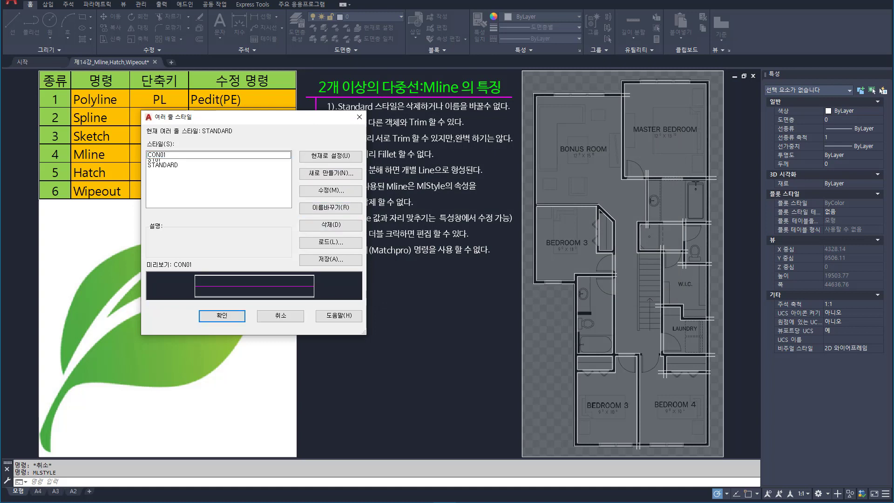
{"action": "type", "text": "_160"}
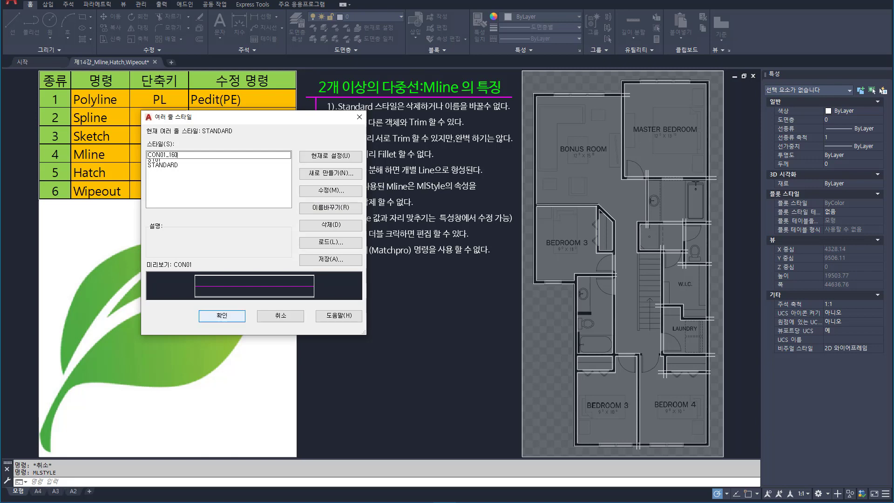
{"action": "left_click", "coordinate": [221, 316]}
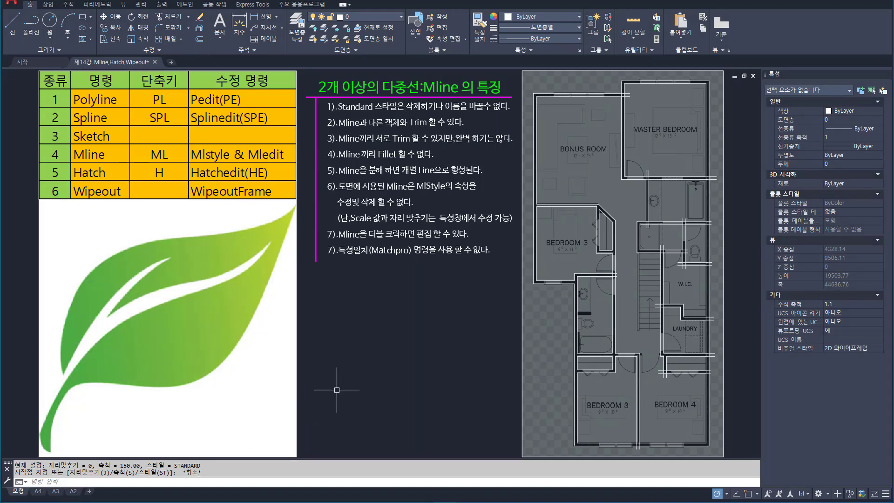
Preview the CON01_160 style in the multiline style list.
{"action": "type", "text": "MLSTYLE"}
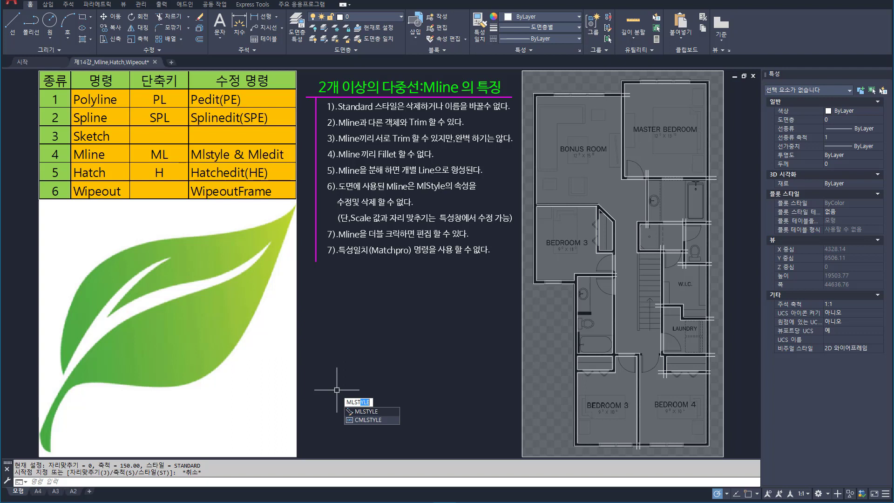
{"action": "key", "text": "Return"}
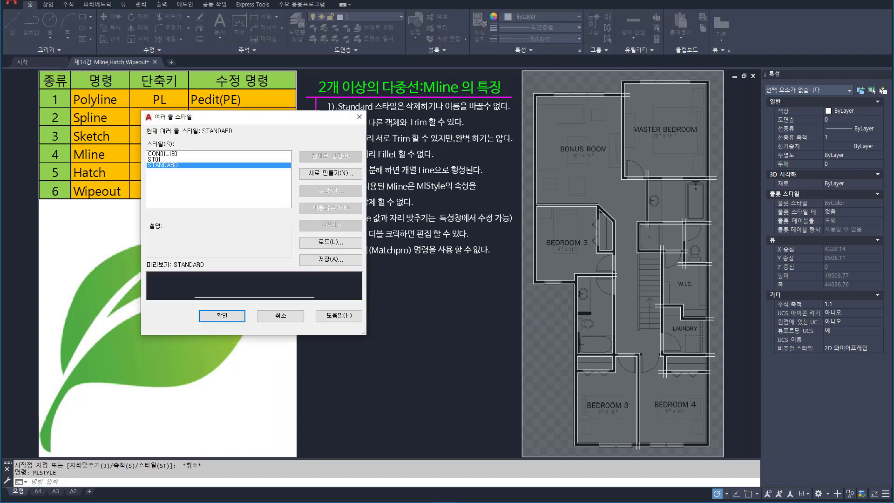
{"action": "left_click", "coordinate": [163, 154]}
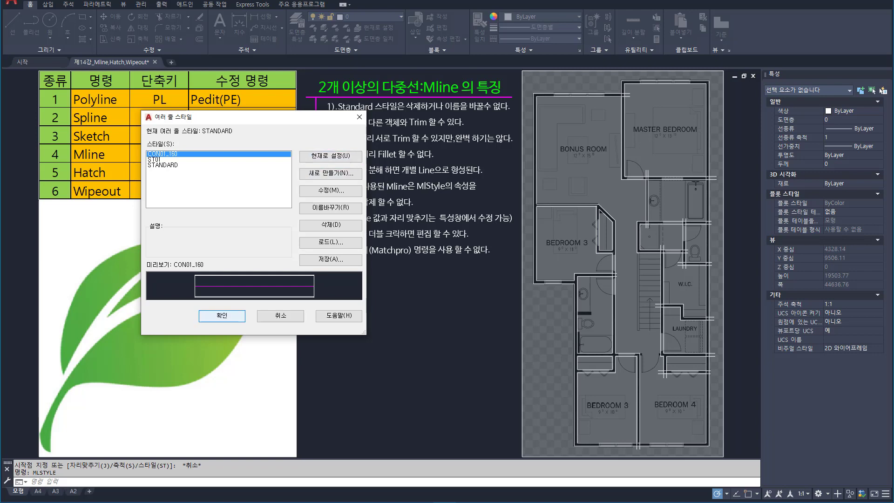
{"action": "left_click", "coordinate": [221, 315]}
{"action": "left_click", "coordinate": [337, 368]}
{"action": "key", "text": "Escape"}
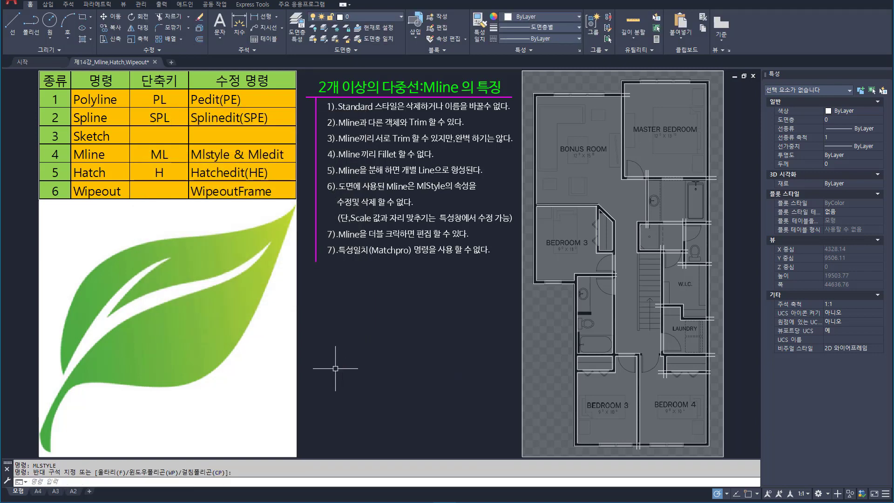
{"action": "type", "text": "ML"}
{"action": "key", "text": "Return"}
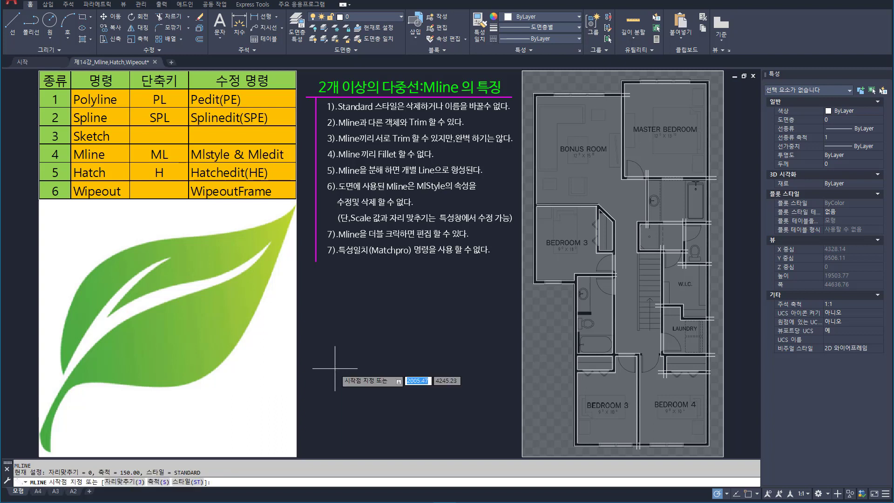
{"action": "type", "text": "s"}
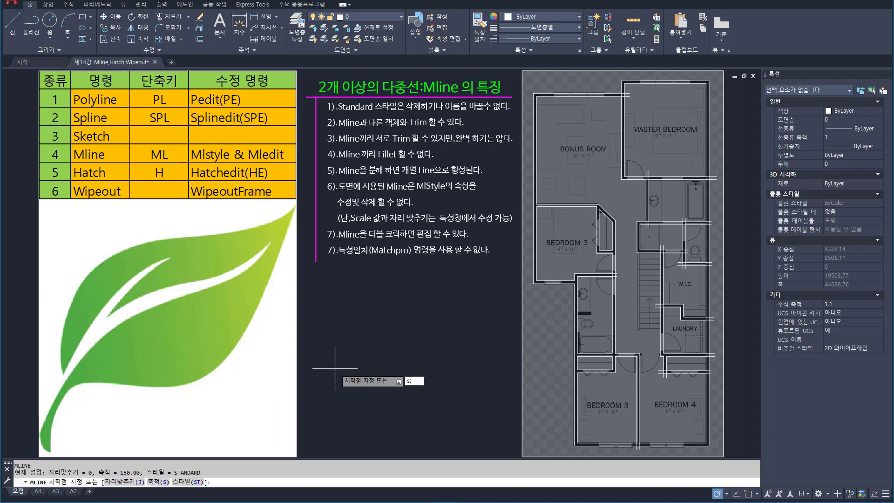
{"action": "type", "text": "t"}
{"action": "key", "text": "Return"}
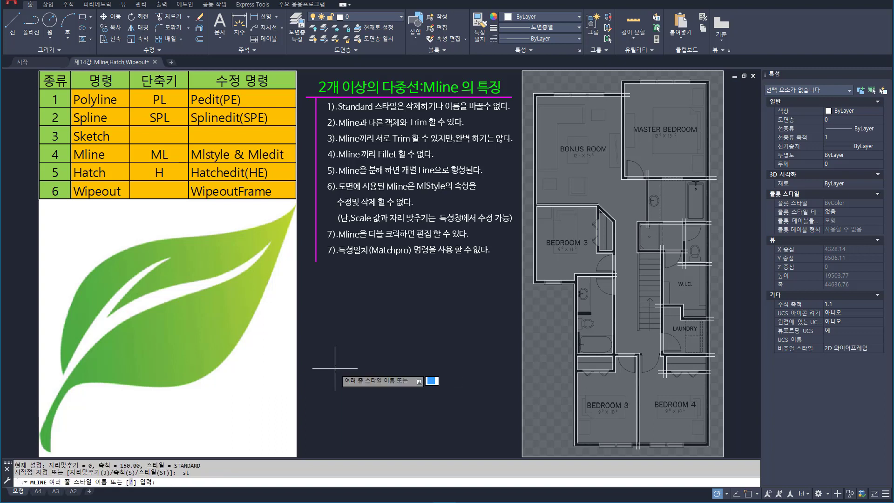
{"action": "type", "text": "?"}
{"action": "key", "text": "Return"}
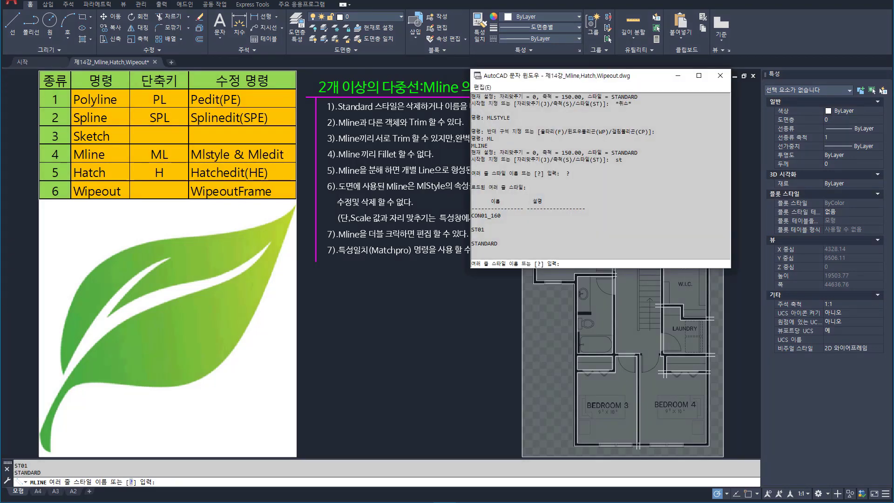
{"action": "key", "text": "Escape"}
Start a multiline, list the loaded multiline styles, and make CON01_160 the style in use.
{"action": "type", "text": "ml"}
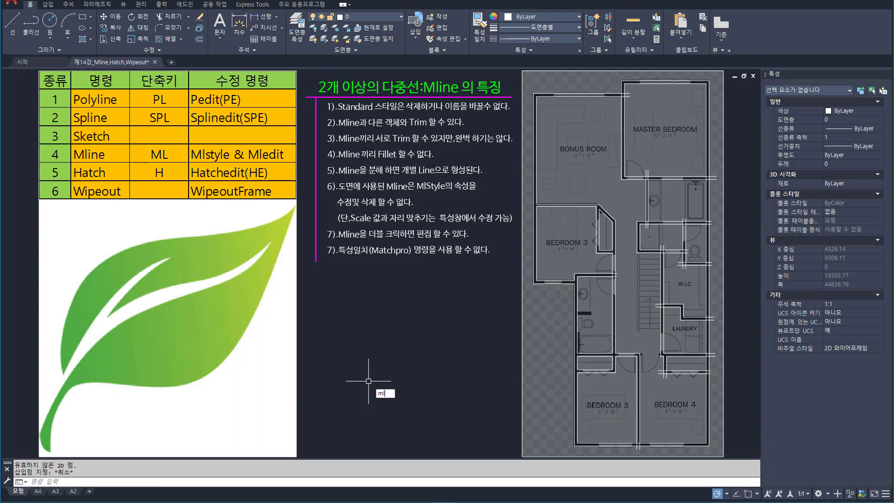
{"action": "key", "text": "Return"}
{"action": "type", "text": "s"}
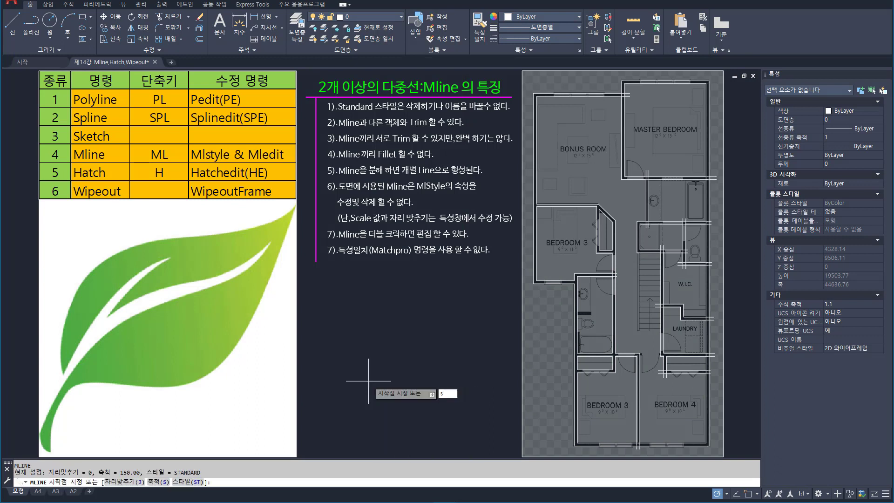
{"action": "type", "text": "t"}
{"action": "key", "text": "Return"}
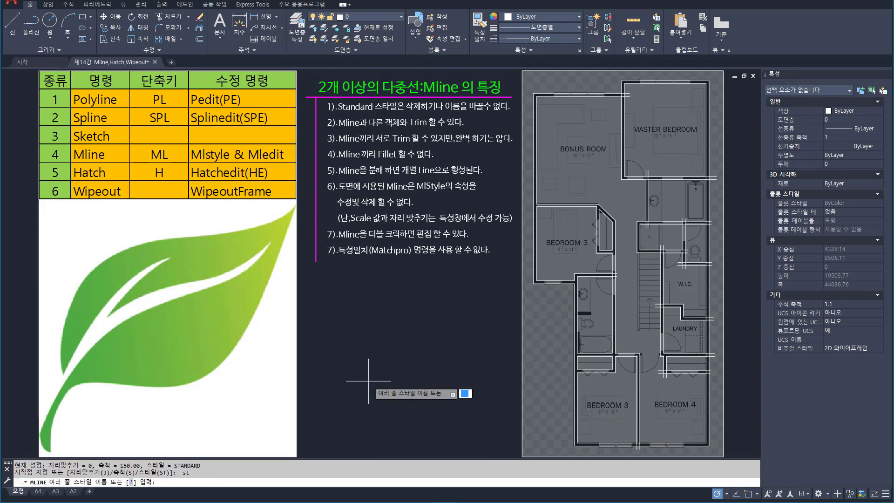
{"action": "type", "text": "?"}
{"action": "key", "text": "Return"}
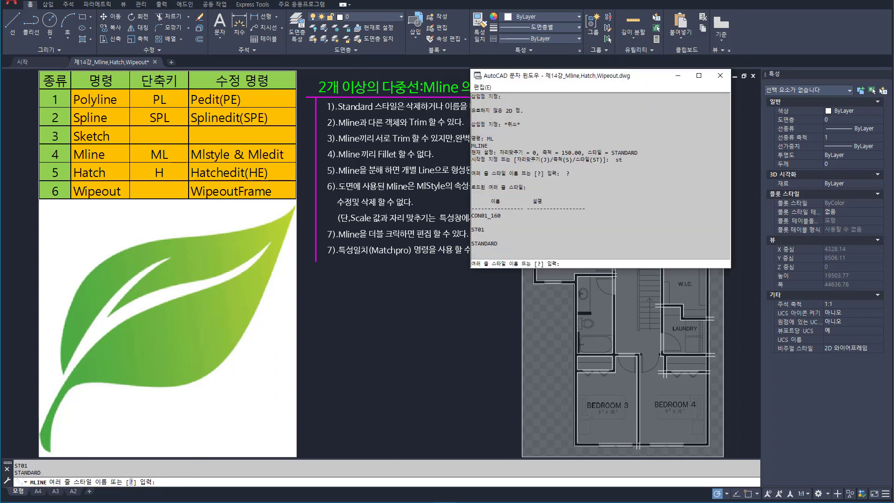
{"action": "left_click_drag", "start_coordinate": [511, 208], "coordinate": [471, 215]}
{"action": "type", "text": "CON01_160"}
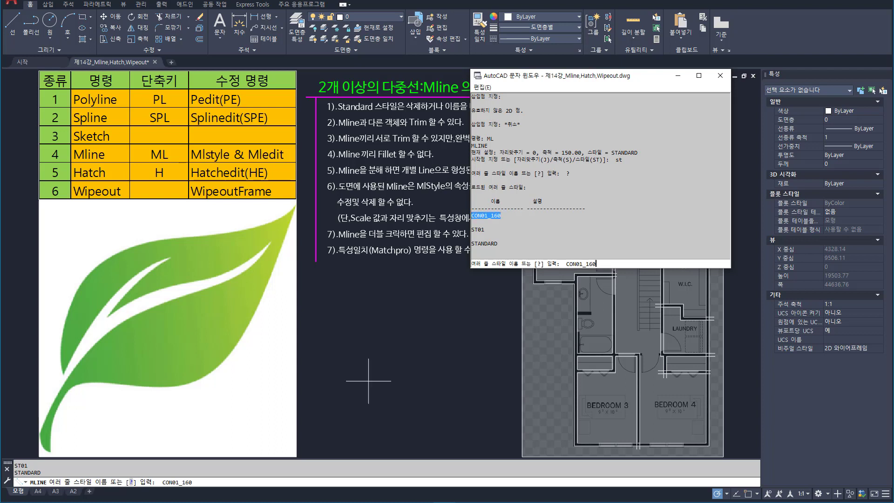
{"action": "key", "text": "Return"}
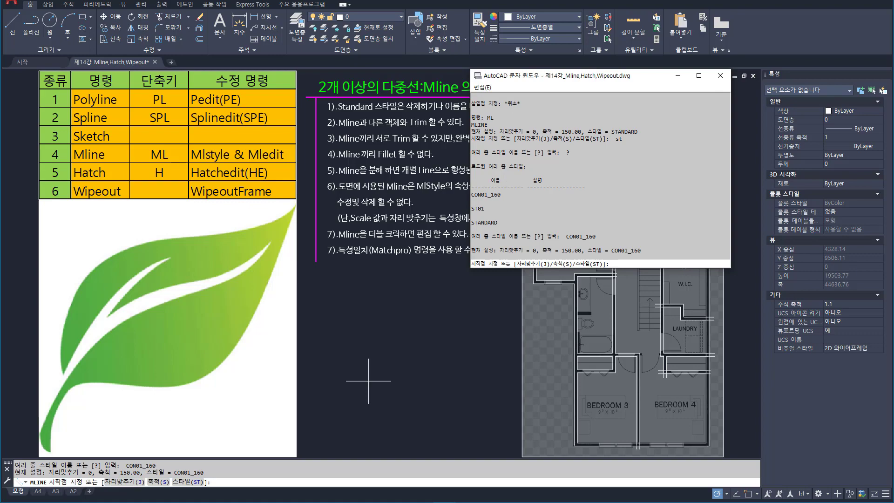
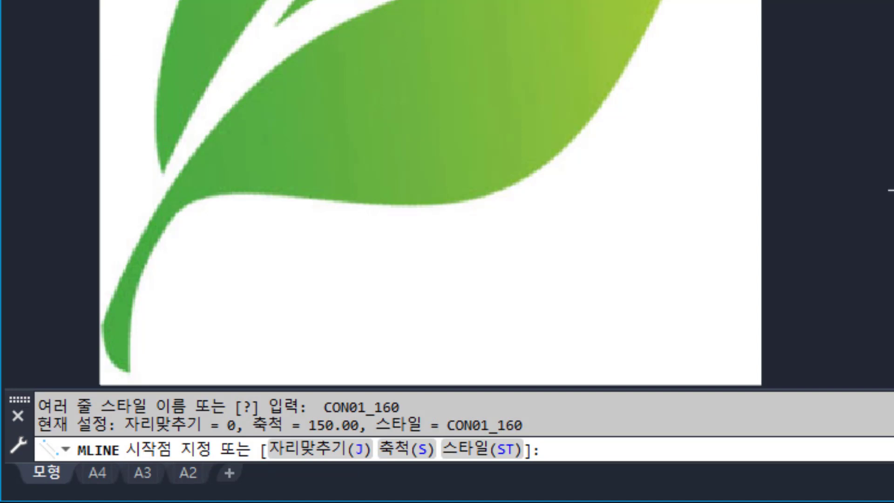
Set the multiline scale to 1 and close the text window listing the styles.
{"action": "type", "text": "s"}
{"action": "key", "text": "Return"}
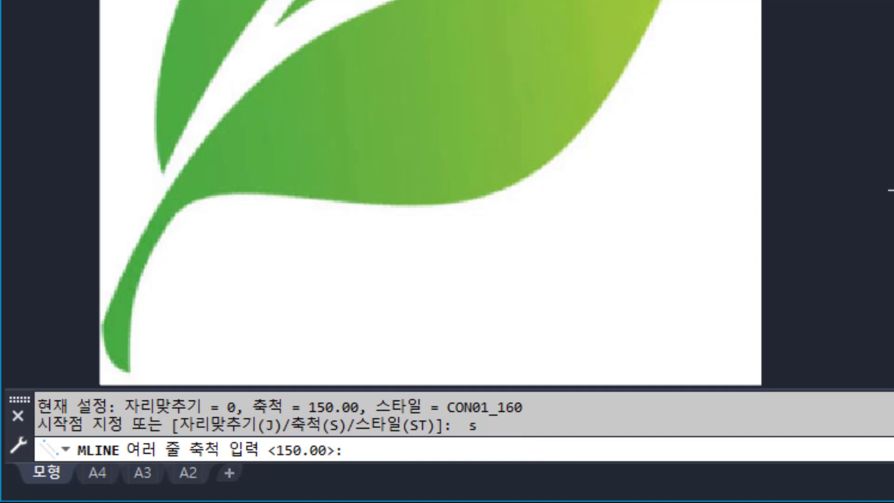
{"action": "type", "text": "1"}
{"action": "key", "text": "Return"}
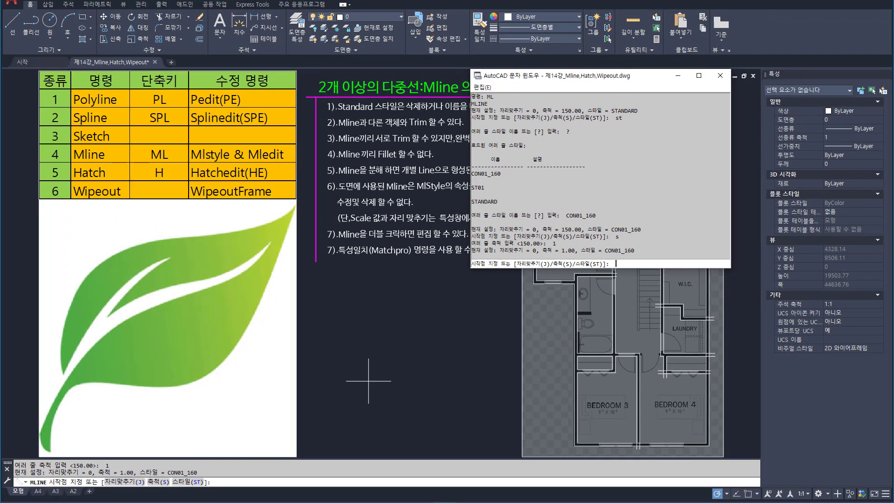
{"action": "left_click", "coordinate": [721, 75]}
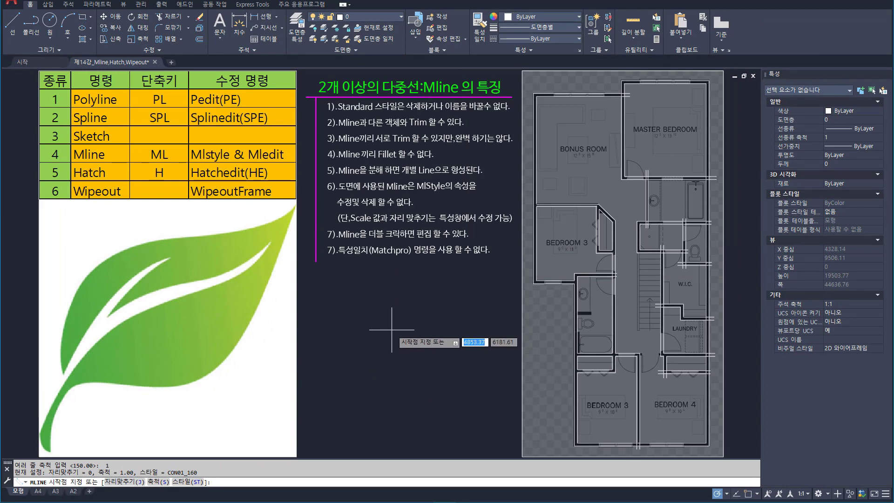
Draw a single horizontal CON01_160 multiline segment in the empty area between the leaf image and the floor plan.
{"action": "left_click", "coordinate": [318, 372]}
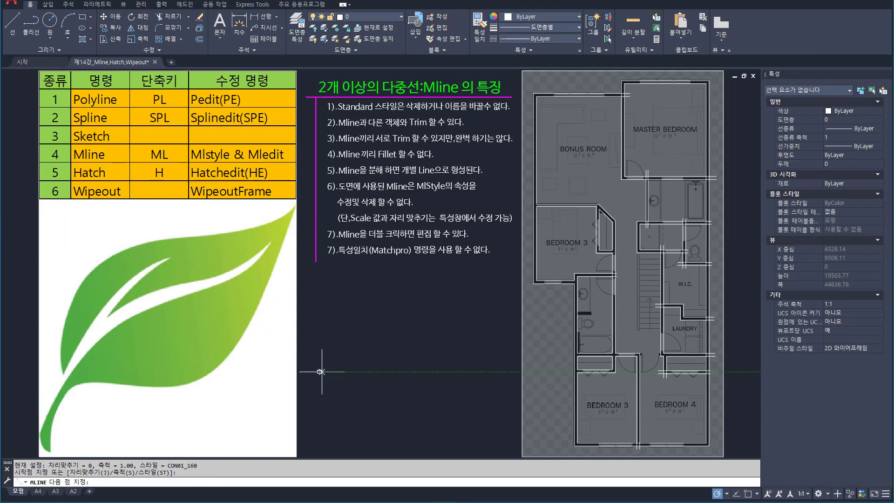
{"action": "left_click", "coordinate": [404, 372]}
{"action": "key", "text": "Return"}
Examine the drawn wall multiline's elements and properties up close, particularly the linetype of its lower outer line.
{"action": "scroll", "coordinate": [339, 376], "scroll_direction": "up", "scroll_amount": 10}
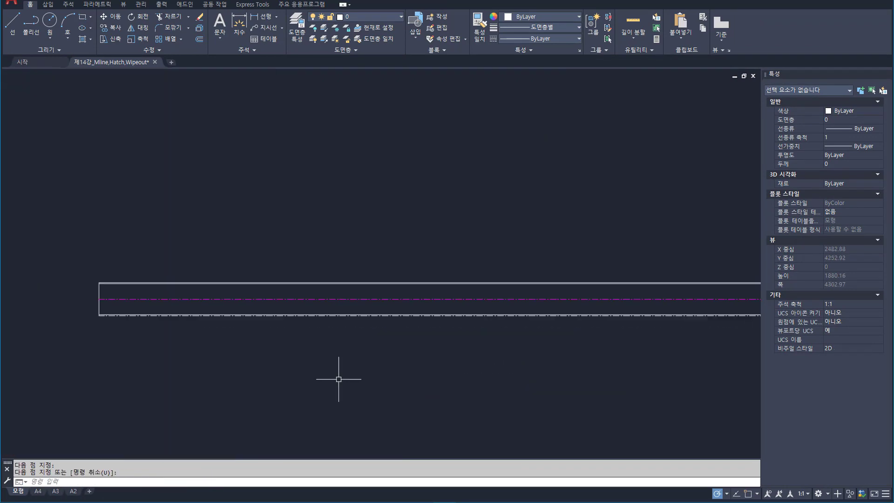
{"action": "scroll", "coordinate": [124, 296], "scroll_direction": "up", "scroll_amount": 4}
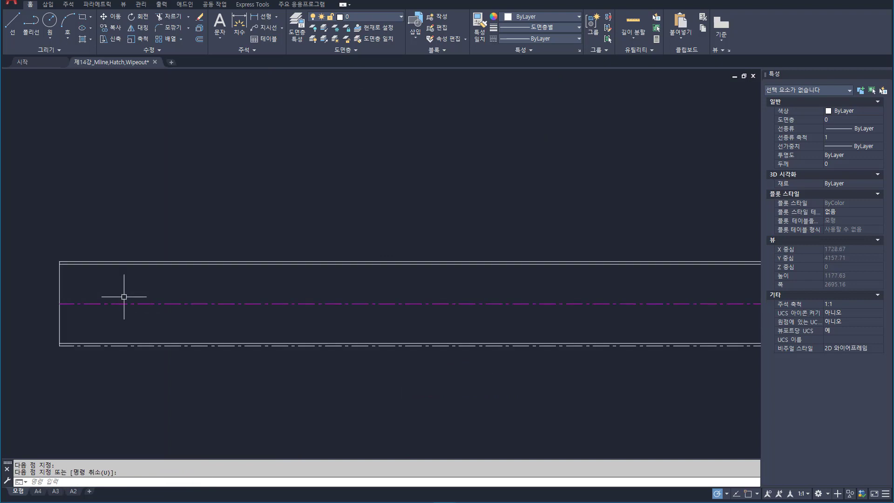
{"action": "left_click", "coordinate": [220, 346]}
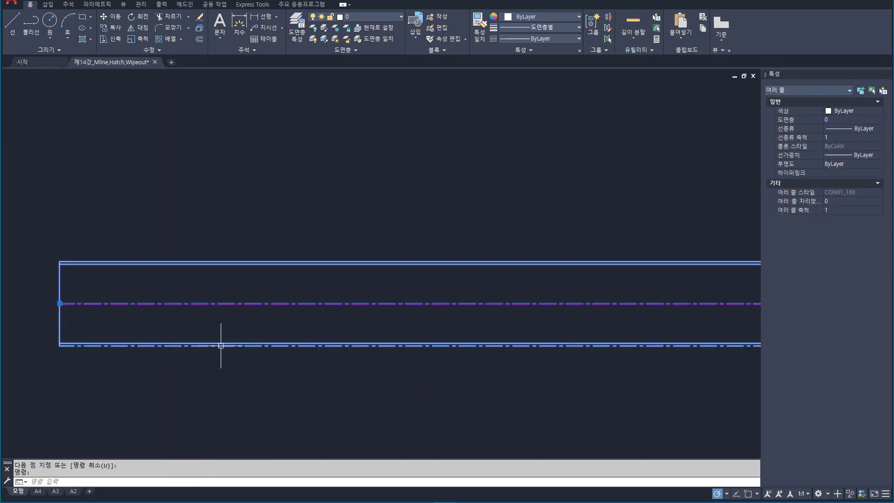
{"action": "key", "text": "Escape"}
{"action": "scroll", "coordinate": [255, 355], "scroll_direction": "up", "scroll_amount": 6}
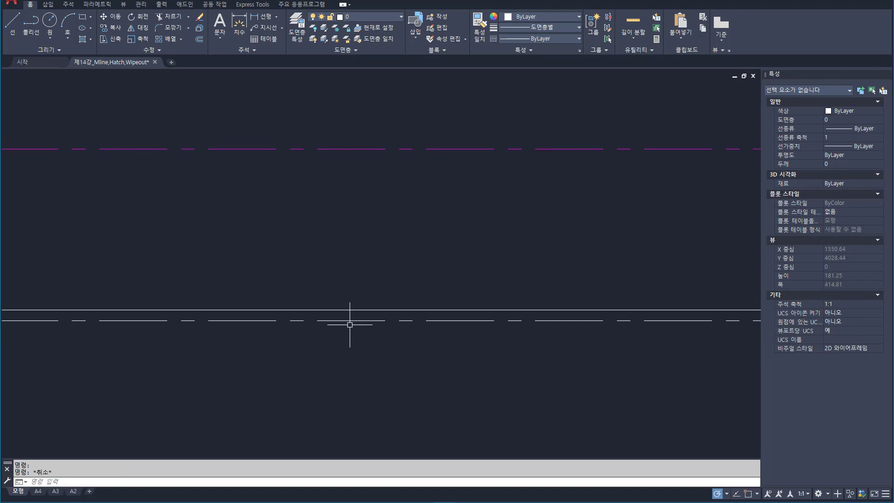
{"action": "left_click", "coordinate": [390, 316]}
{"action": "key", "text": "Escape"}
{"action": "scroll", "coordinate": [403, 330], "scroll_direction": "down", "scroll_amount": 8}
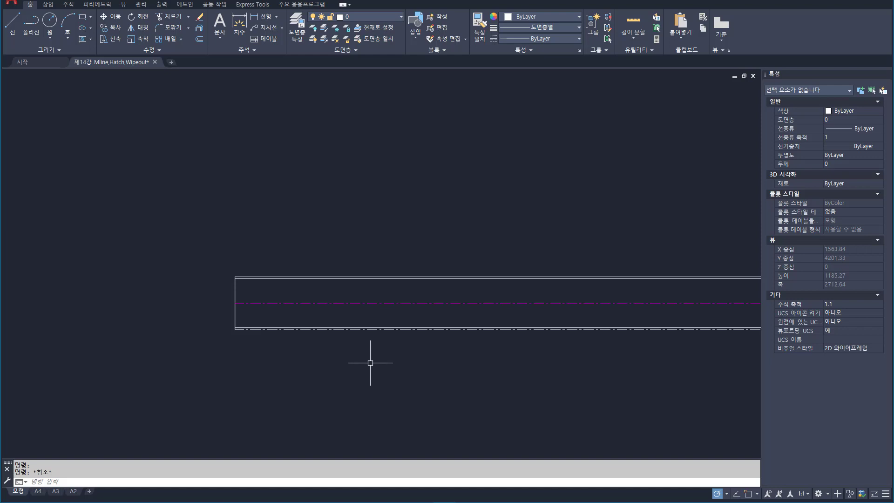
Check which editing options the multiline style list offers for CON01_160 while the drawing uses it.
{"action": "type", "text": "MLS"}
{"action": "key", "text": "Return"}
{"action": "type", "text": "ml"}
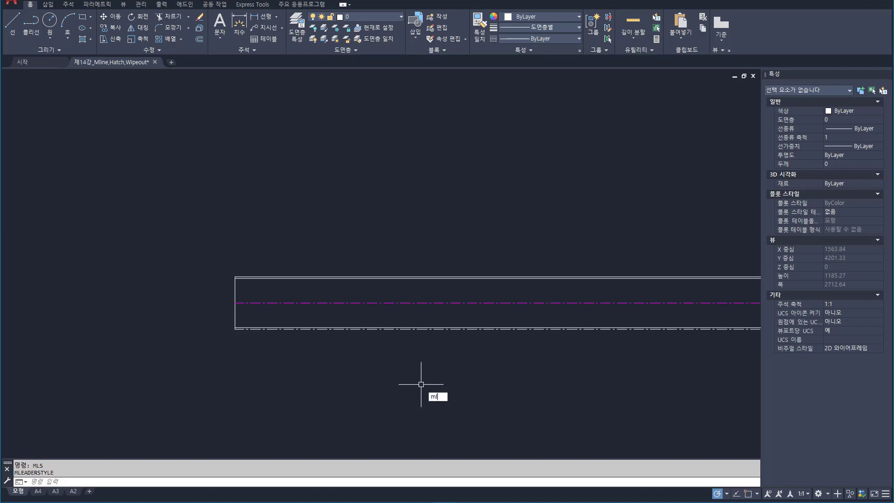
{"action": "type", "text": "st"}
{"action": "key", "text": "Return"}
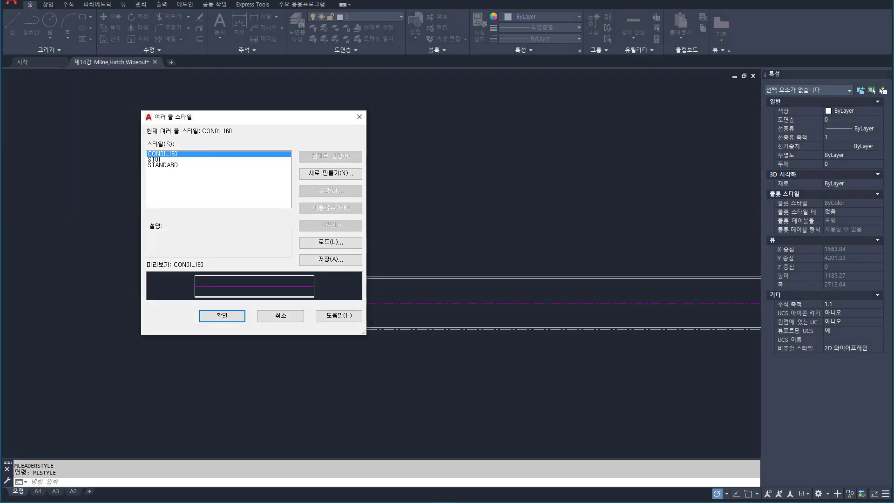
{"action": "key", "text": "Return"}
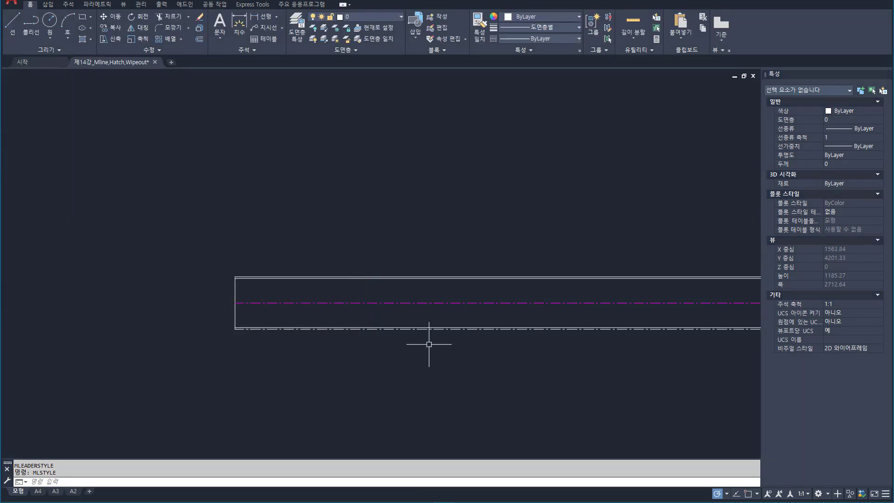
Erase the test CON01_160 multiline from the drawing.
{"action": "left_click", "coordinate": [425, 343]}
{"action": "left_click", "coordinate": [359, 247]}
{"action": "type", "text": "e"}
{"action": "key", "text": "Return"}
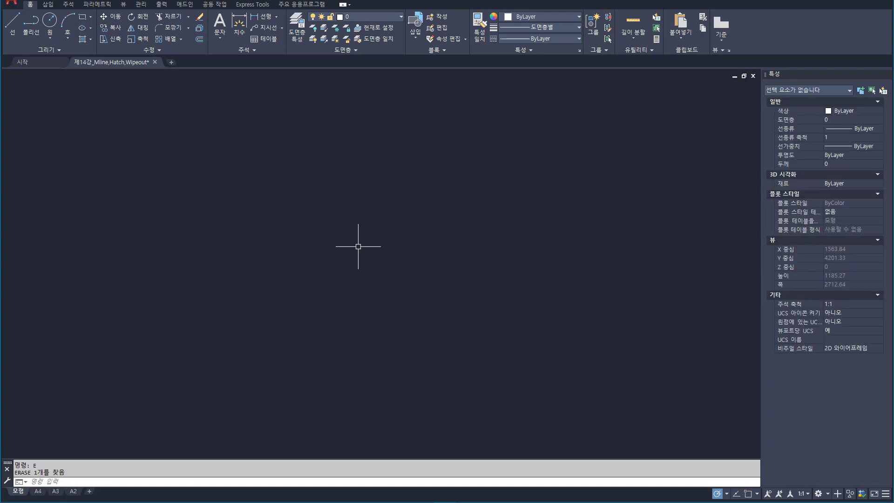
Change the linetype of the -80 offset element in the CON01_160 multiline style to ByLayer, and recheck the style's element settings.
{"action": "type", "text": "MLSTYLE"}
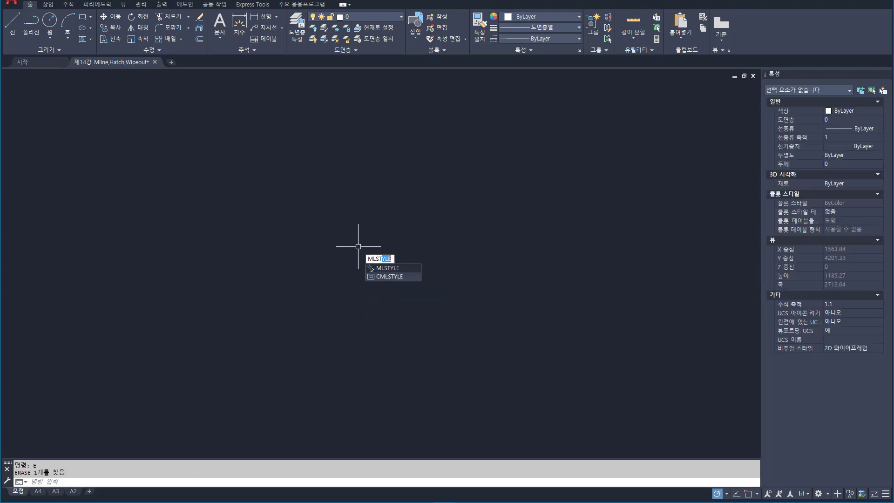
{"action": "key", "text": "Return"}
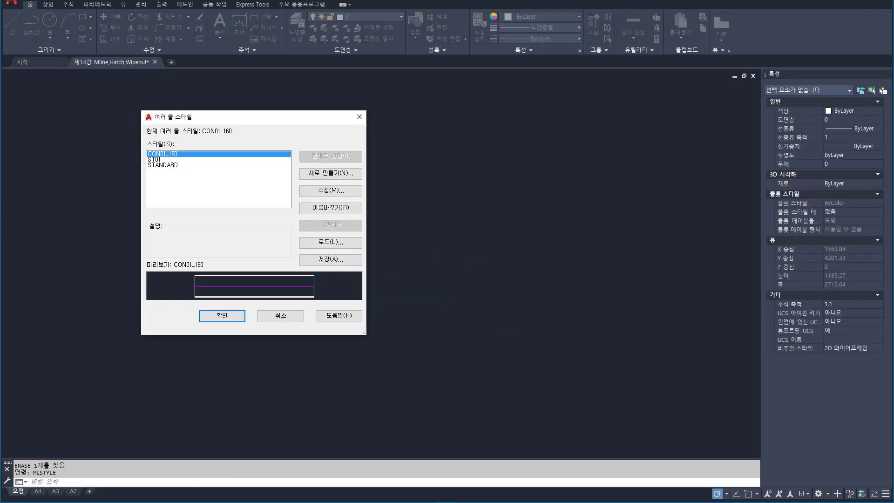
{"action": "mouse_move", "coordinate": [305, 196]}
{"action": "left_mouse_down"}
{"action": "mouse_move", "coordinate": [345, 215]}
{"action": "mouse_move", "coordinate": [345, 201]}
{"action": "left_mouse_up"}
{"action": "key", "text": "Escape"}
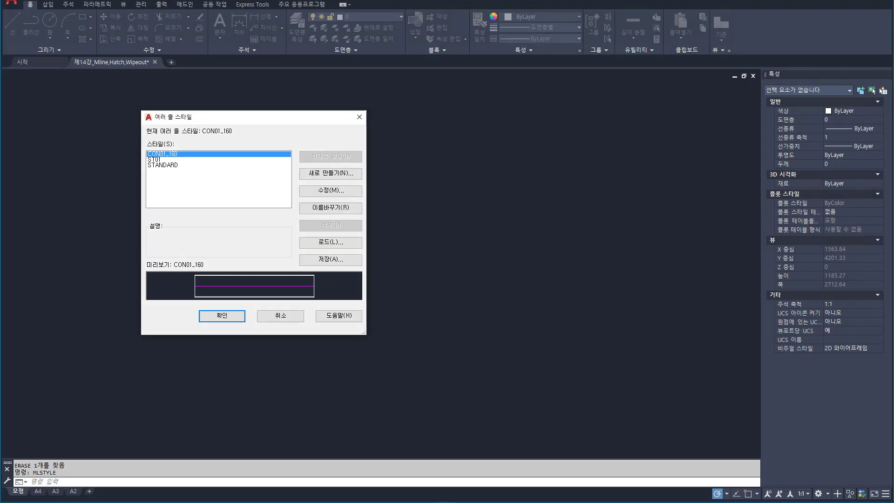
{"action": "left_click", "coordinate": [331, 191]}
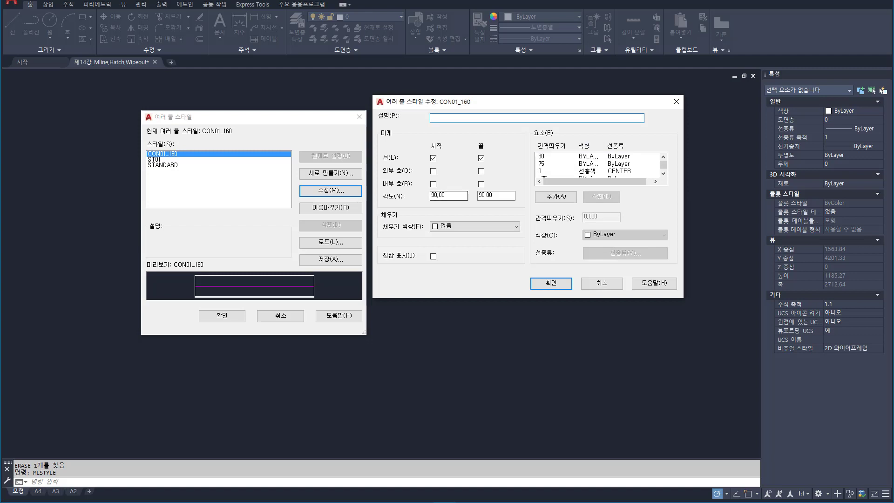
{"action": "scroll", "coordinate": [598, 166], "scroll_direction": "down", "scroll_amount": 1}
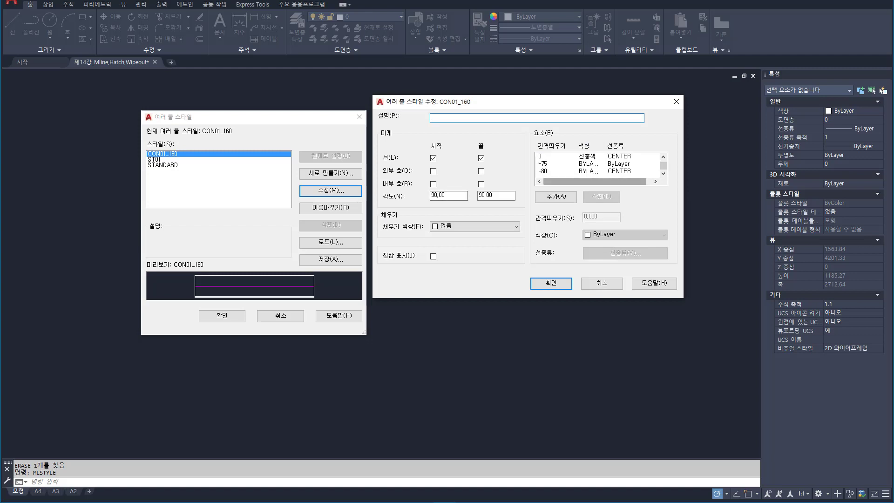
{"action": "left_click", "coordinate": [619, 171]}
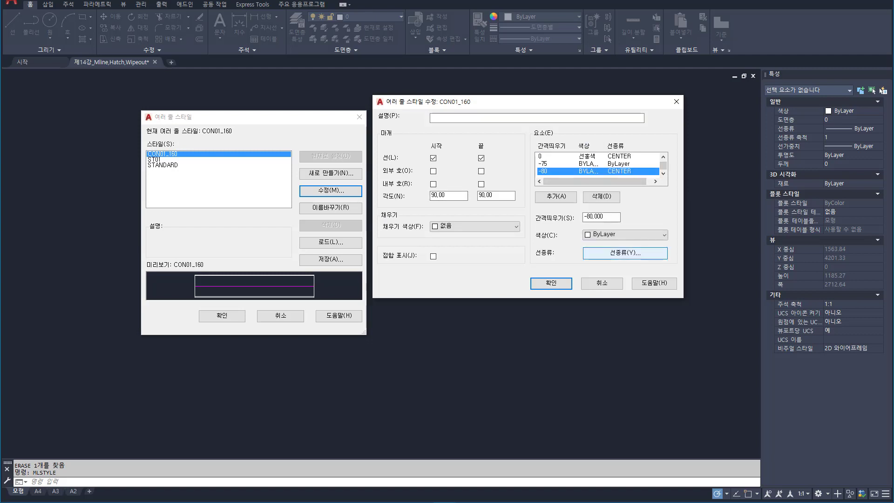
{"action": "left_click", "coordinate": [625, 253]}
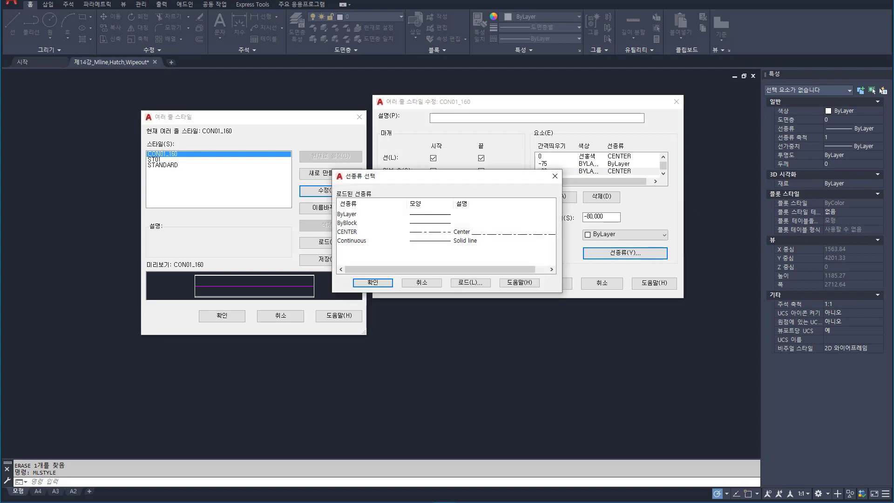
{"action": "left_click", "coordinate": [355, 214]}
{"action": "left_click", "coordinate": [373, 283]}
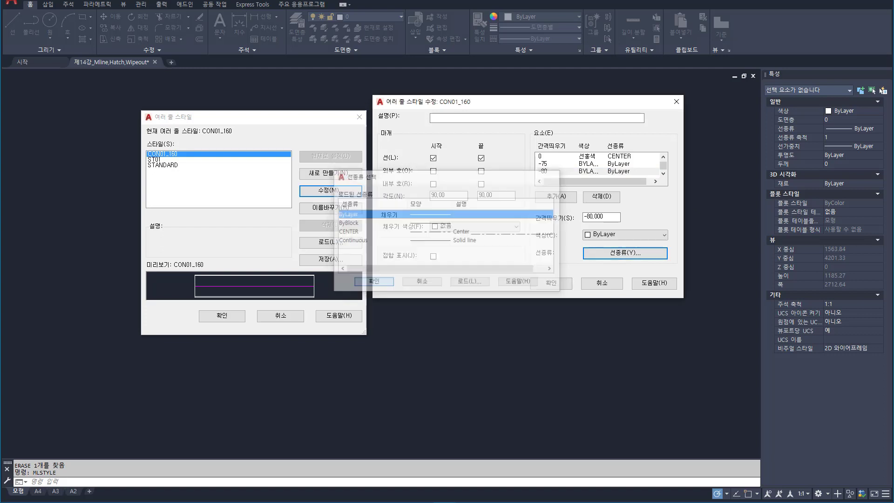
{"action": "left_click", "coordinate": [551, 283]}
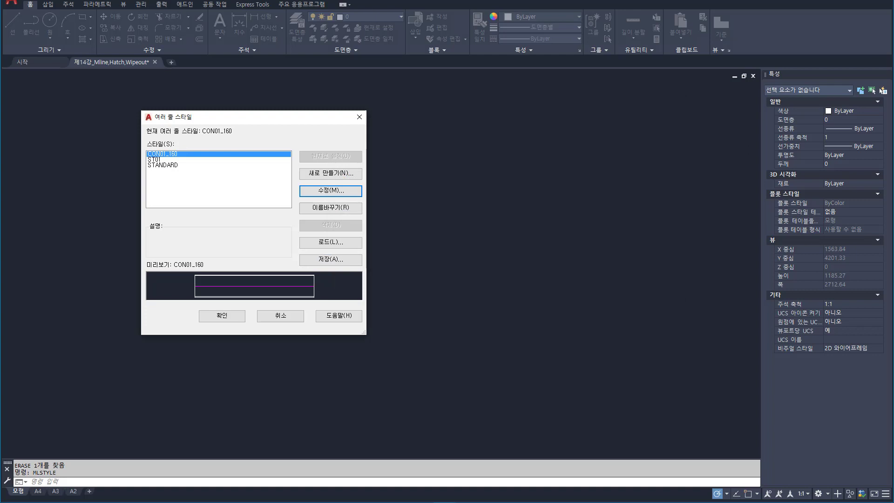
{"action": "left_click", "coordinate": [331, 191]}
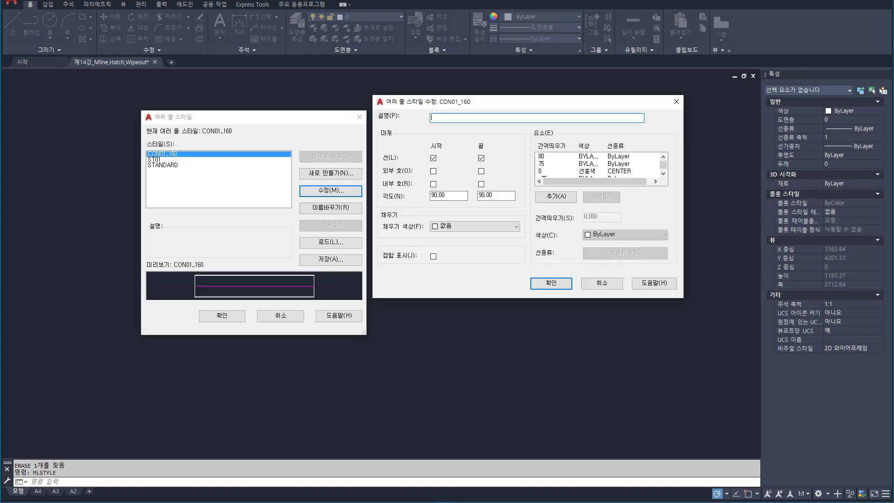
{"action": "left_click", "coordinate": [551, 282]}
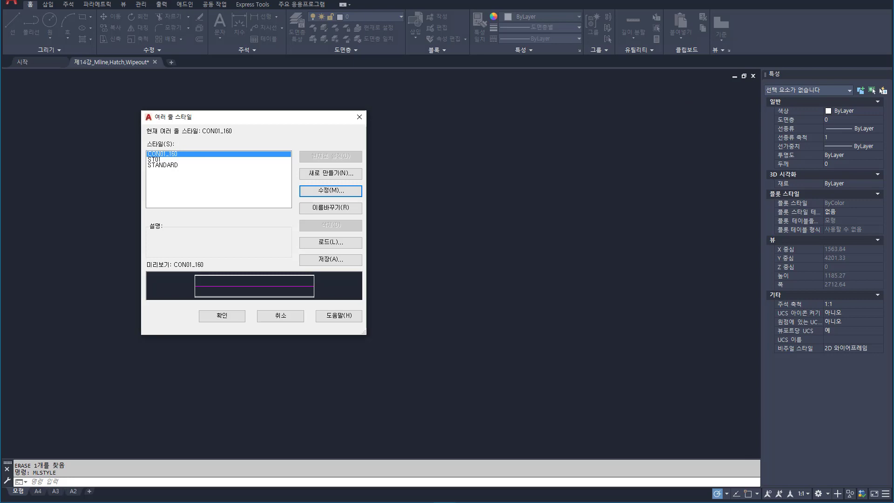
{"action": "key", "text": "Return"}
{"action": "key", "text": "Escape"}
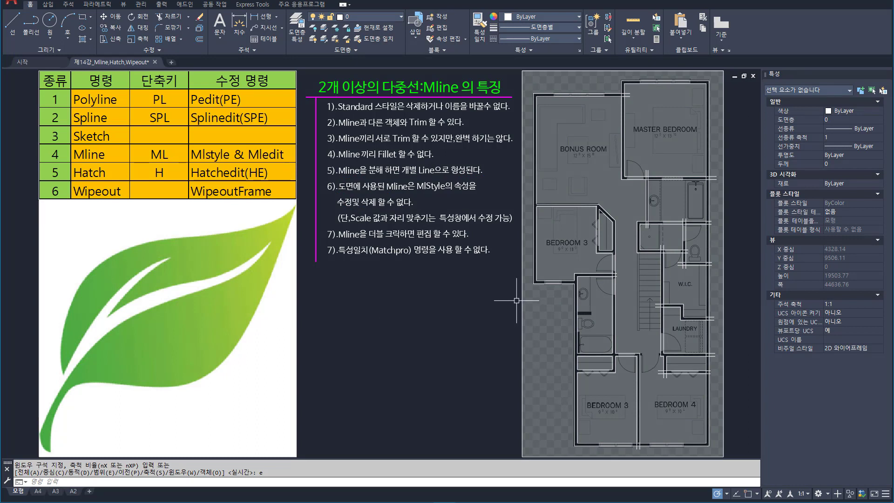
Erase the selected leftover objects from the drawing around the floor plan.
{"action": "type", "text": "e"}
{"action": "key", "text": "Return"}
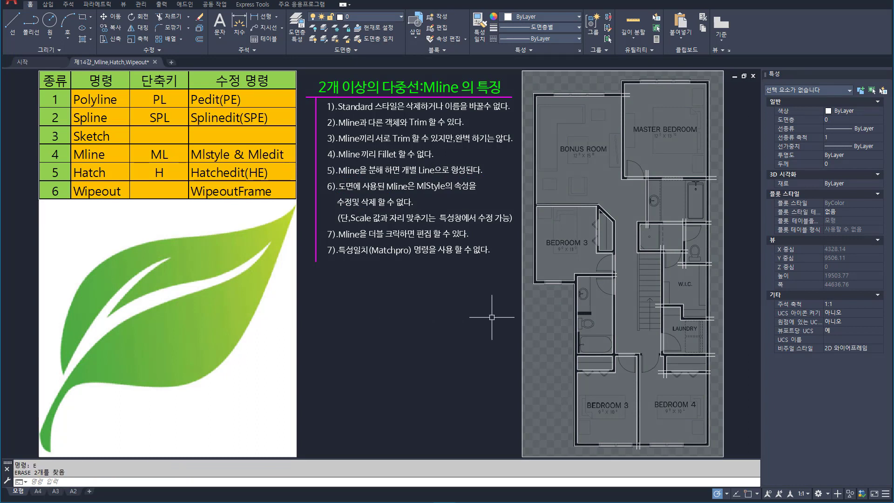
{"action": "middle_click_drag", "start_coordinate": [624, 286], "coordinate": [527, 327]}
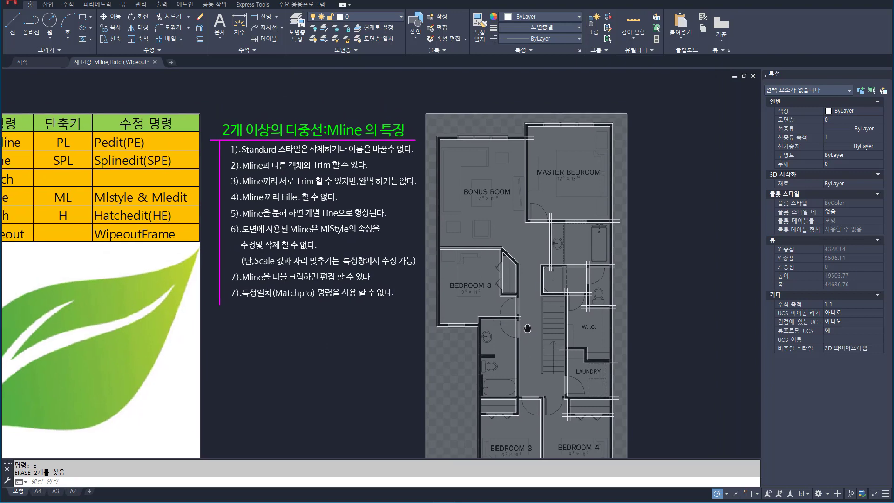
{"action": "middle_click_drag", "start_coordinate": [440, 323], "coordinate": [532, 300]}
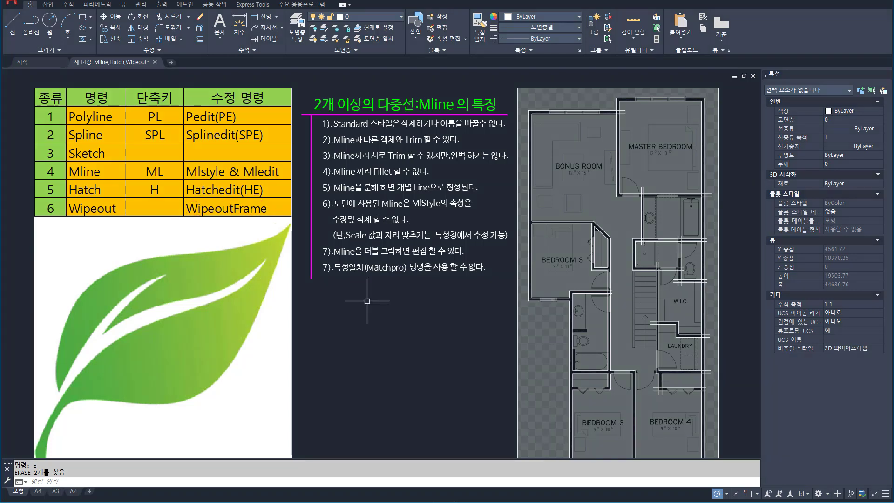
{"action": "middle_click_drag", "start_coordinate": [606, 260], "coordinate": [478, 310]}
{"action": "left_click_drag", "start_coordinate": [478, 309], "coordinate": [462, 309]}
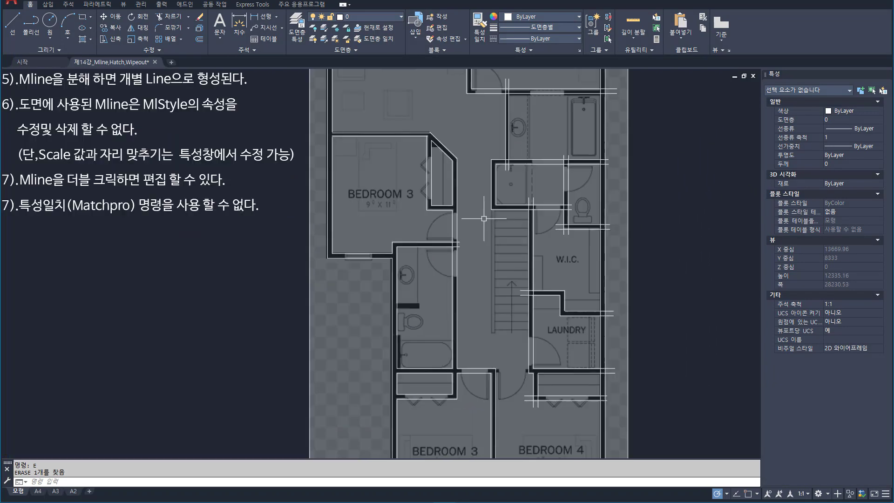
{"action": "scroll", "coordinate": [475, 227], "scroll_direction": "down", "scroll_amount": 3}
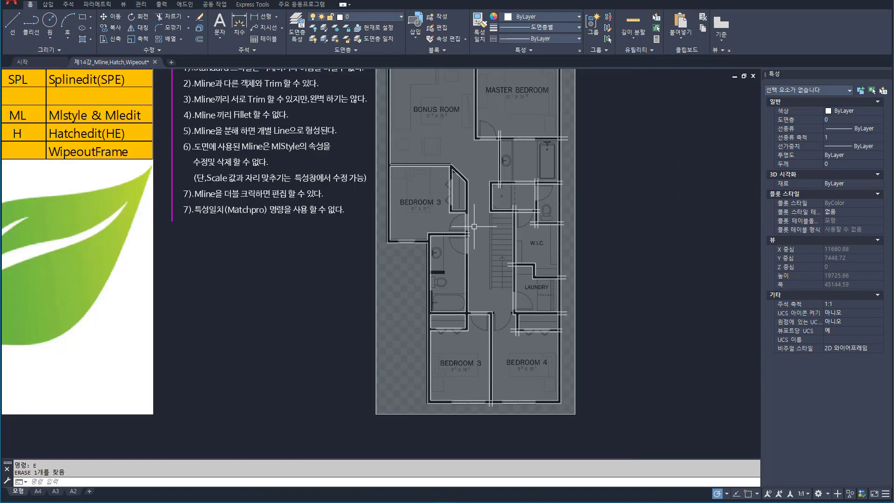
{"action": "middle_click_drag", "start_coordinate": [341, 260], "coordinate": [408, 259]}
{"action": "type", "text": "m"}
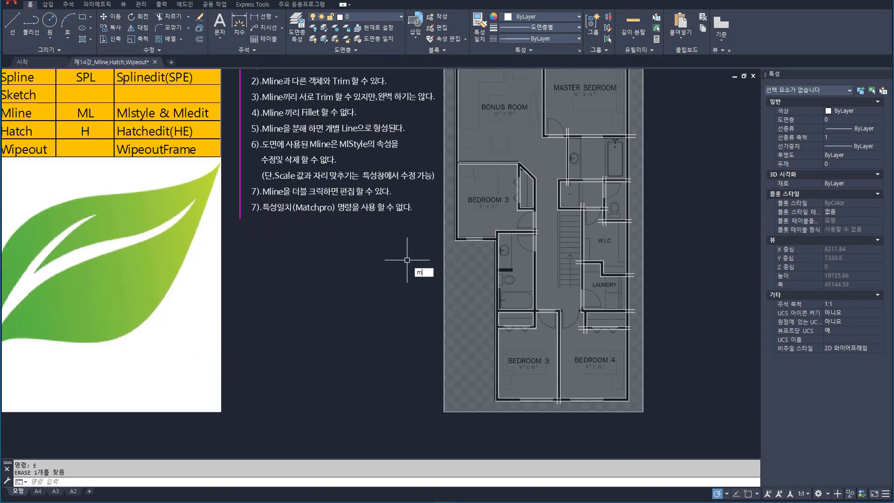
{"action": "type", "text": "l"}
{"action": "key", "text": "Return"}
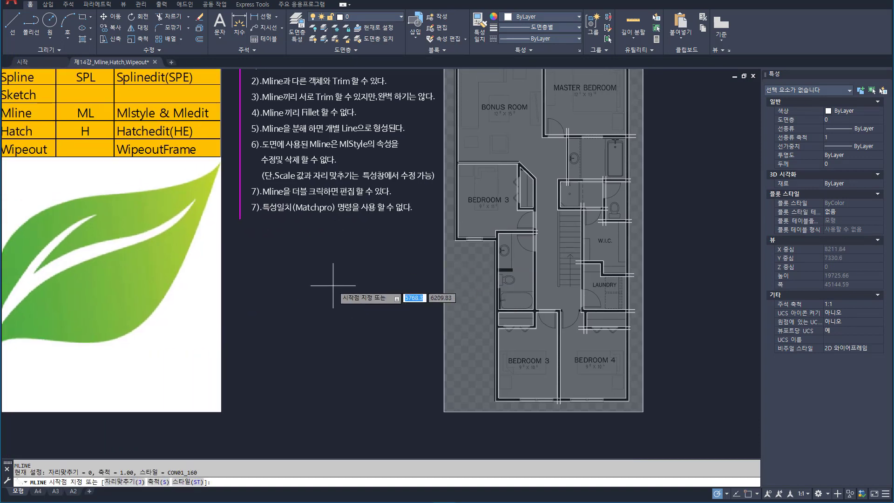
{"action": "key", "text": "Escape"}
Make ST01 the current multiline style.
{"action": "type", "text": "mls"}
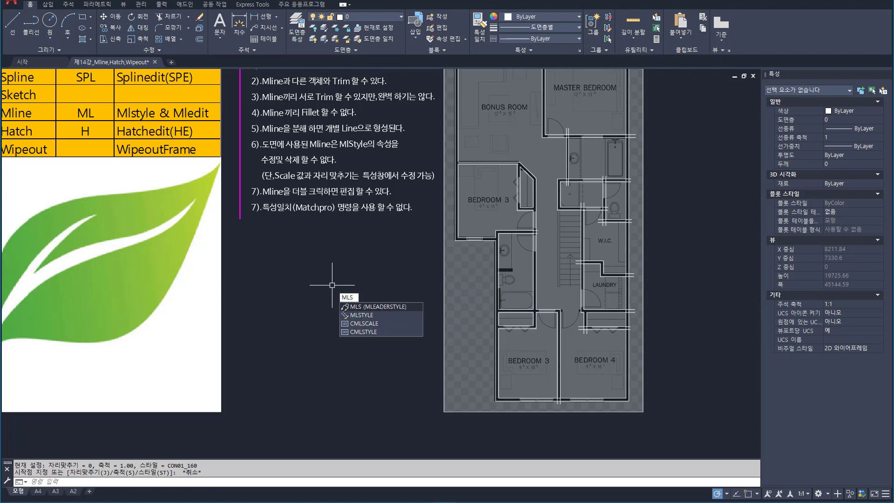
{"action": "key", "text": "Down"}
{"action": "key", "text": "Return"}
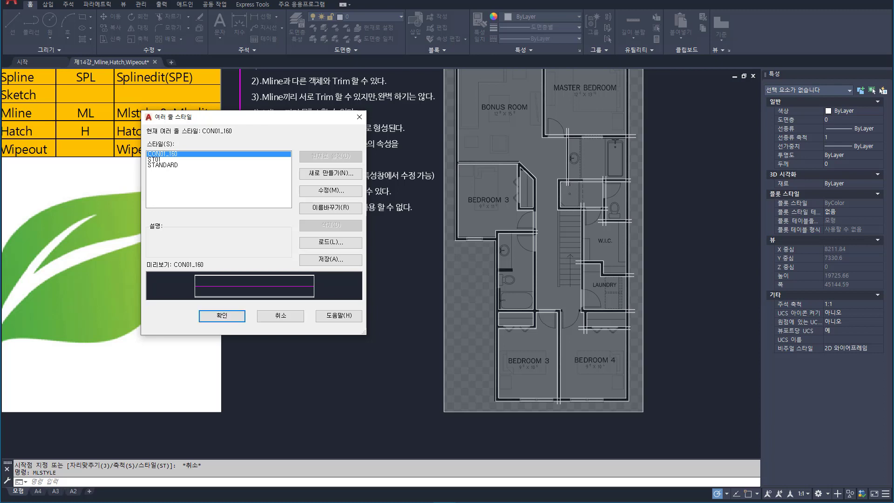
{"action": "left_click", "coordinate": [156, 160]}
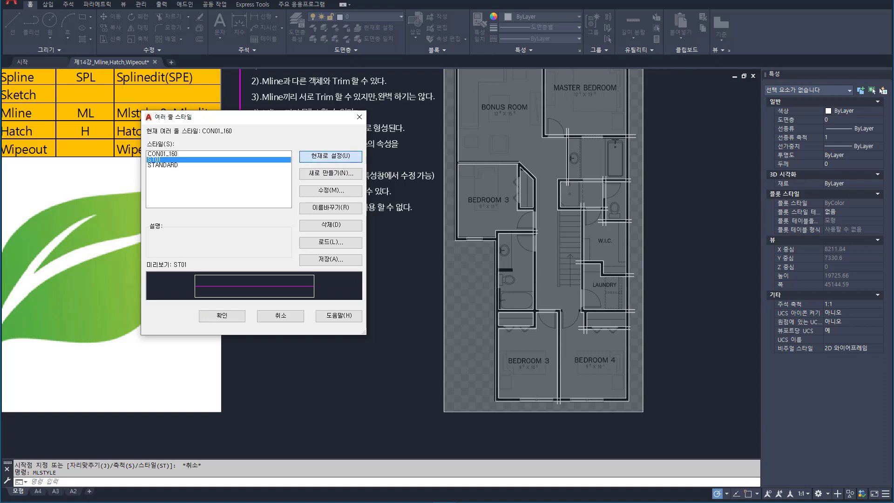
{"action": "left_click", "coordinate": [331, 155]}
{"action": "left_click", "coordinate": [222, 316]}
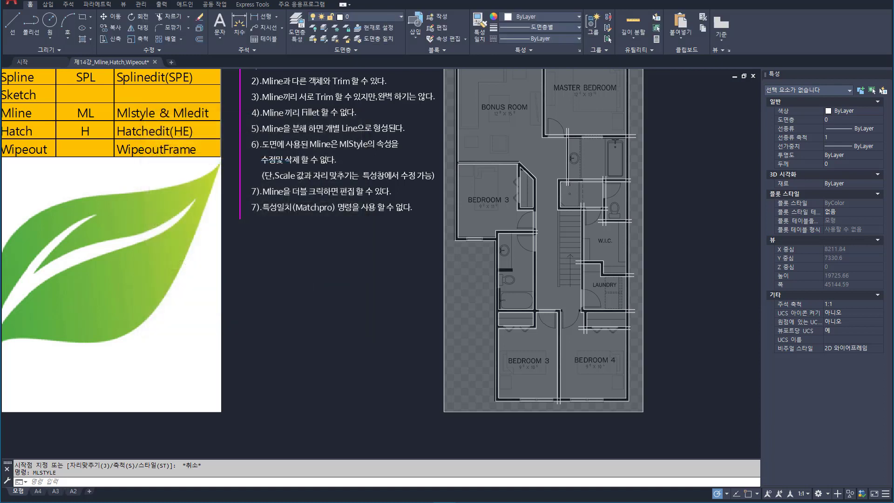
Draw a horizontal ST01 multiline about 6776 units long at scale 150 between the leaf image and the floor plan.
{"action": "type", "text": "ml"}
{"action": "key", "text": "Return"}
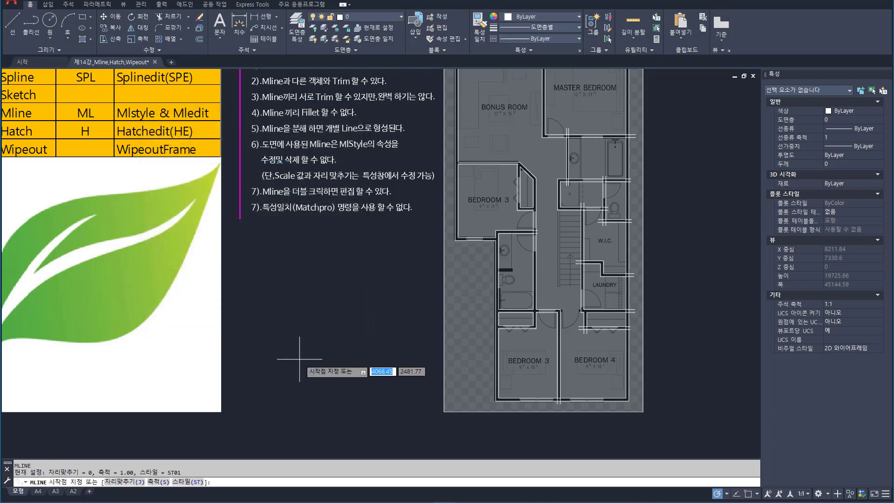
{"action": "type", "text": "s"}
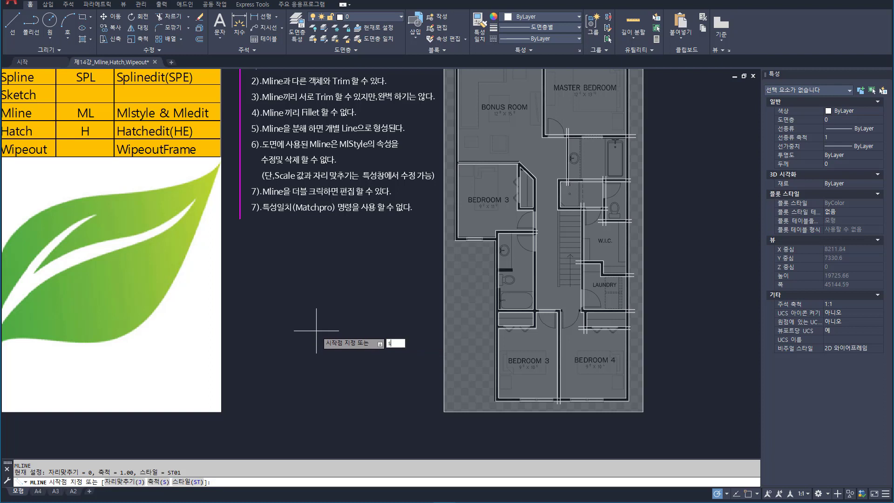
{"action": "key", "text": "Return"}
{"action": "type", "text": "150"}
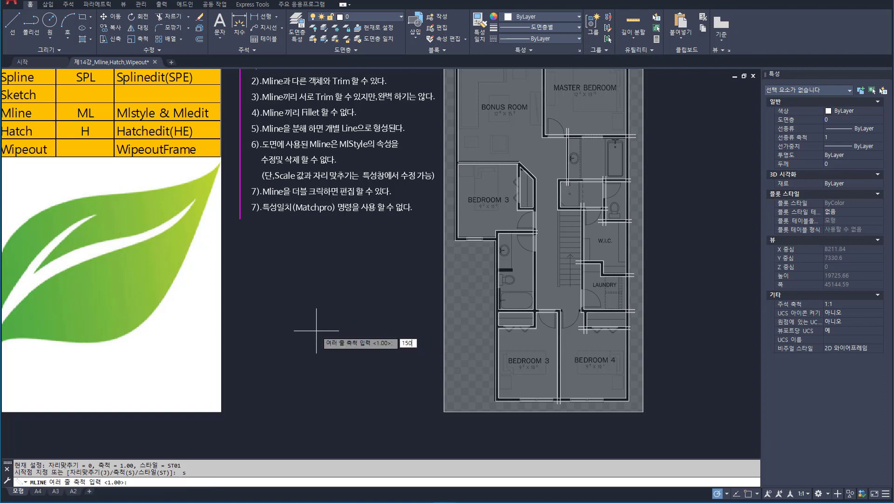
{"action": "key", "text": "Return"}
{"action": "left_click", "coordinate": [250, 310]}
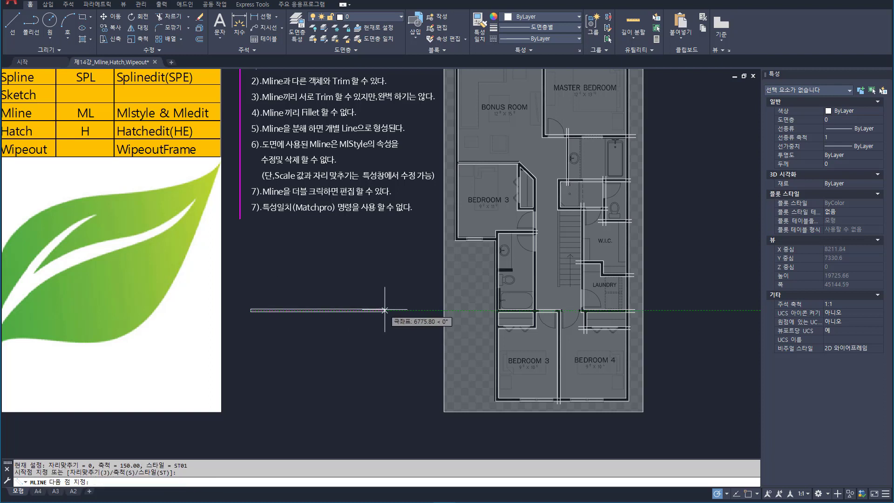
{"action": "left_click", "coordinate": [385, 310]}
{"action": "key", "text": "Return"}
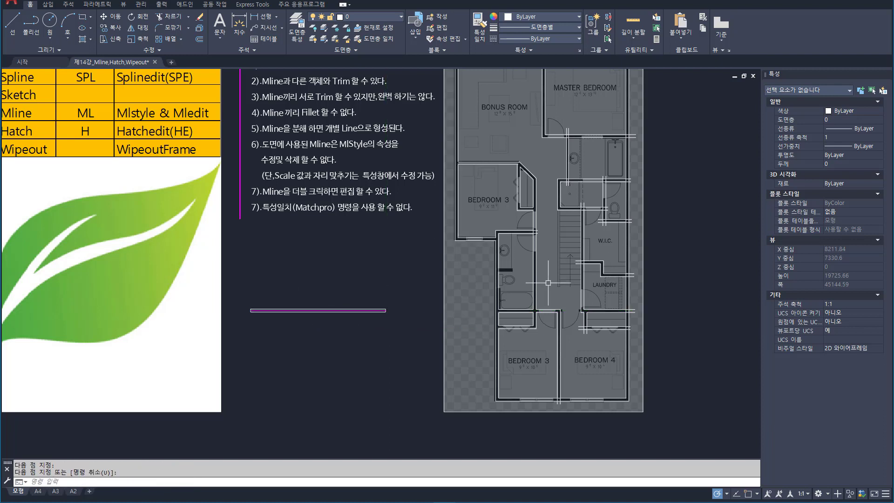
Draw a diagonal ST01 multiline rising from lower left to upper right across the horizontal one.
{"action": "scroll", "coordinate": [330, 322], "scroll_direction": "up", "scroll_amount": 4}
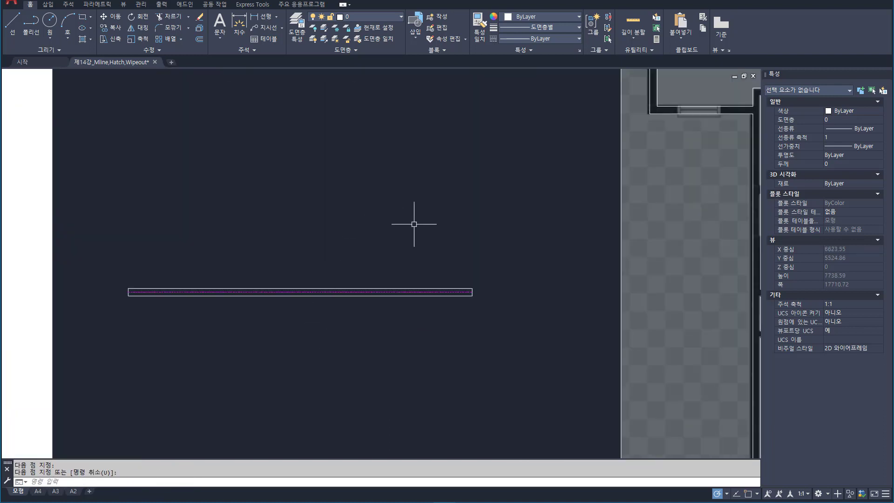
{"action": "key", "text": "Return"}
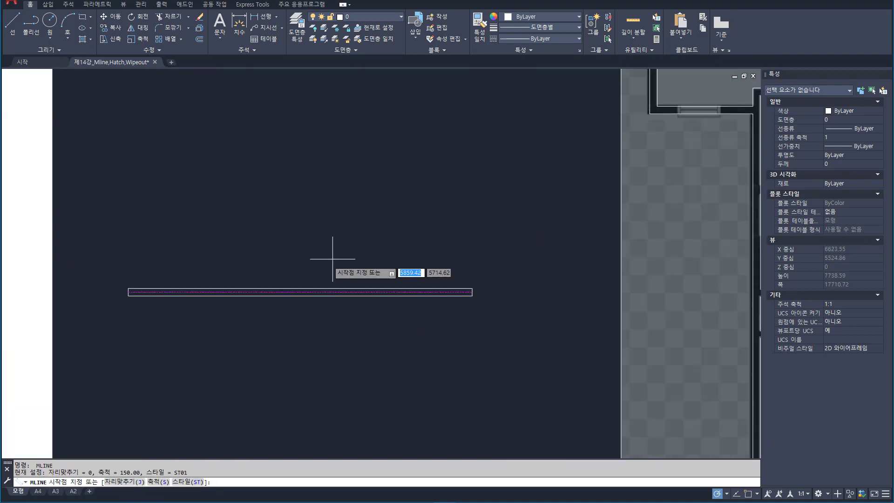
{"action": "left_click", "coordinate": [145, 421]}
{"action": "left_click", "coordinate": [494, 112]}
{"action": "key", "text": "Return"}
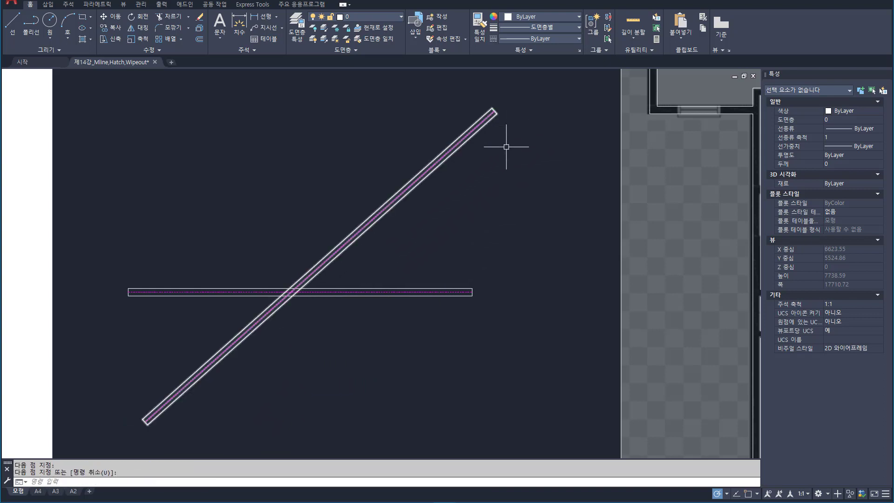
Join the diagonal and horizontal multilines at their intersection with the Merged Cross multiline edit, and inspect the crossing.
{"action": "type", "text": "mledit"}
{"action": "key", "text": "Return"}
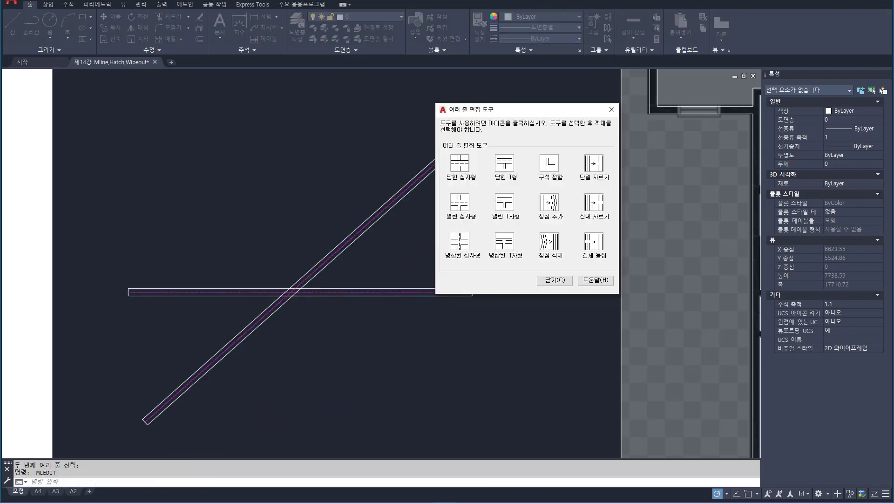
{"action": "left_click", "coordinate": [460, 242]}
{"action": "left_click", "coordinate": [328, 262]}
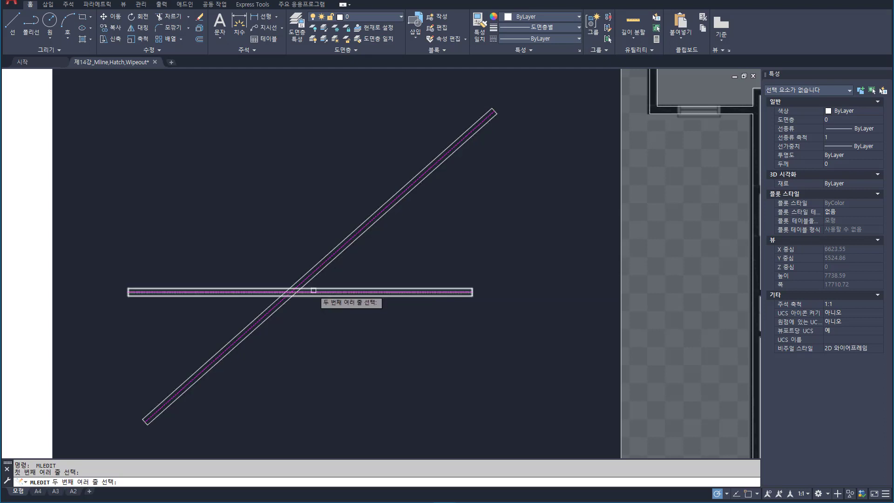
{"action": "left_click", "coordinate": [314, 291]}
{"action": "key", "text": "Return"}
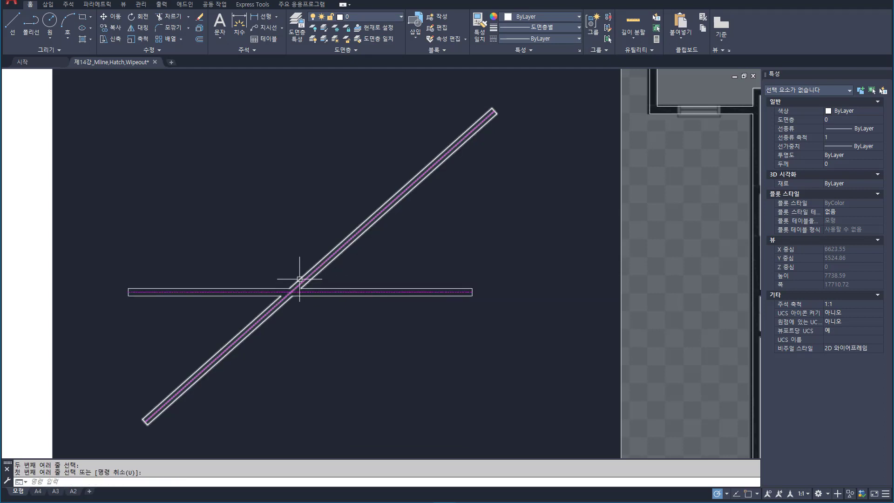
{"action": "scroll", "coordinate": [300, 279], "scroll_direction": "up", "scroll_amount": 3}
{"action": "scroll", "coordinate": [299, 308], "scroll_direction": "down", "scroll_amount": 3}
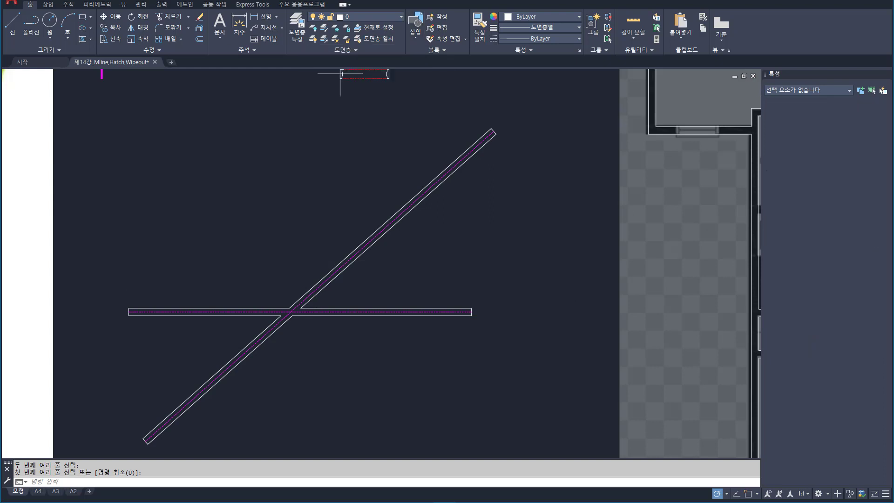
Place the RM_Door block on the diagonal multiline, above its crossing with the horizontal one.
{"action": "left_click", "coordinate": [384, 228]}
{"action": "key", "text": "Escape"}
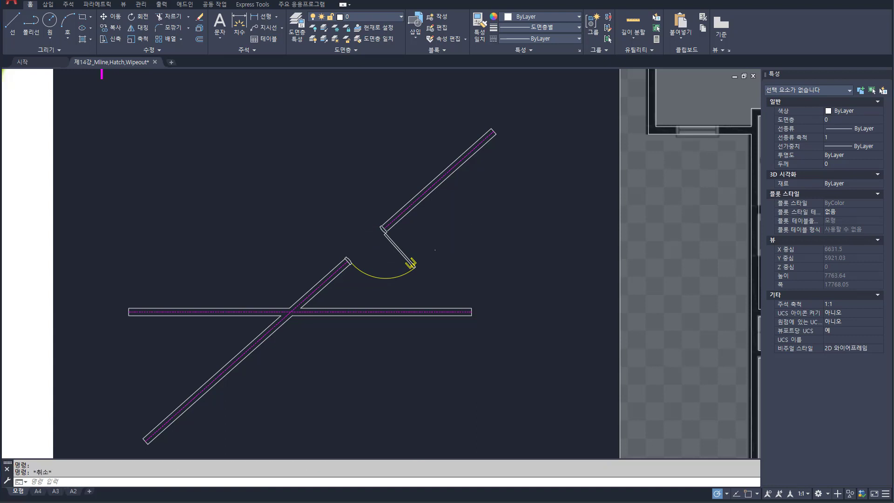
{"action": "left_click_drag", "start_coordinate": [435, 242], "coordinate": [436, 250]}
{"action": "left_click_drag", "start_coordinate": [440, 289], "coordinate": [442, 291]}
{"action": "key", "text": "Escape"}
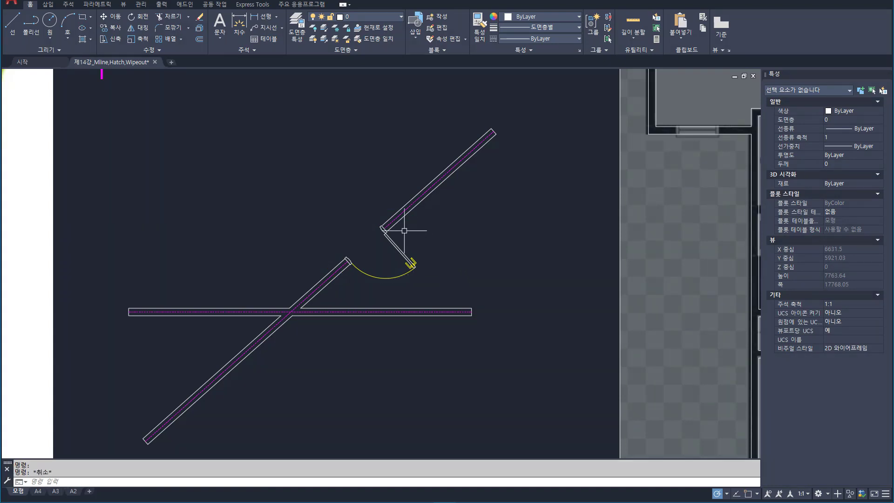
Move the door farther up the diagonal multiline so that it opens to the upper-left side of the wall.
{"action": "left_click", "coordinate": [384, 229]}
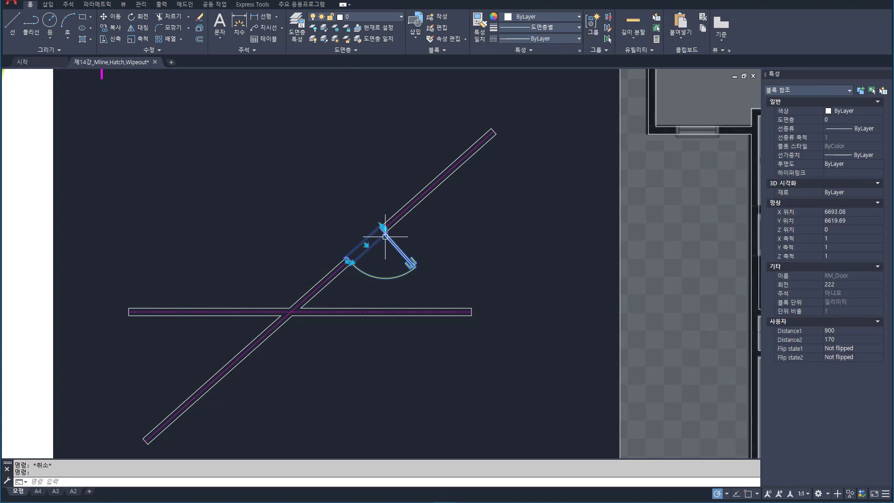
{"action": "left_click", "coordinate": [384, 229]}
{"action": "left_click", "coordinate": [413, 201]}
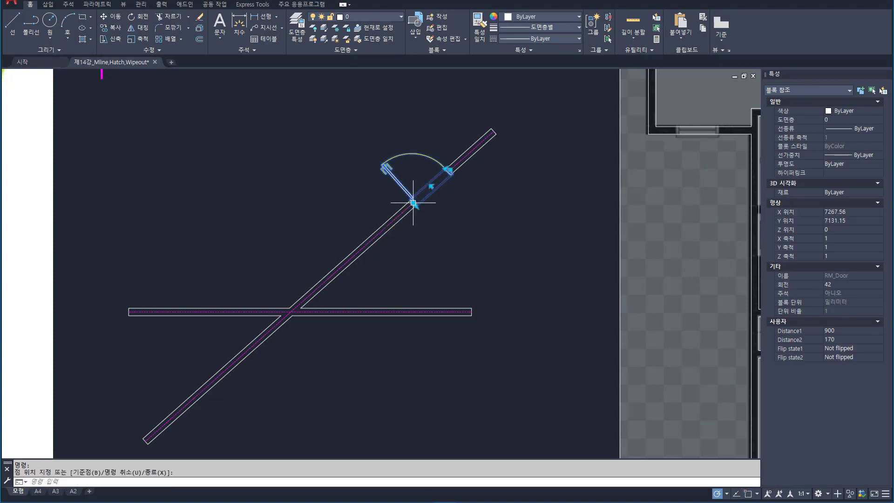
{"action": "key", "text": "Escape"}
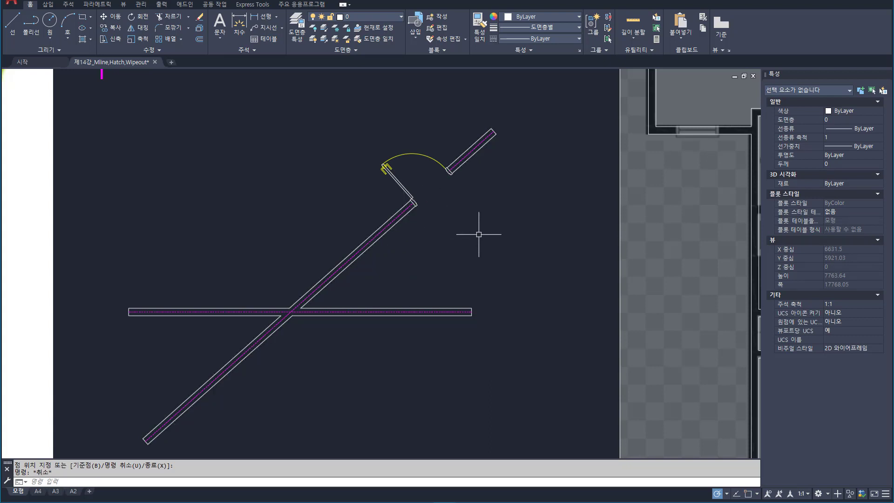
{"action": "key", "text": "Escape"}
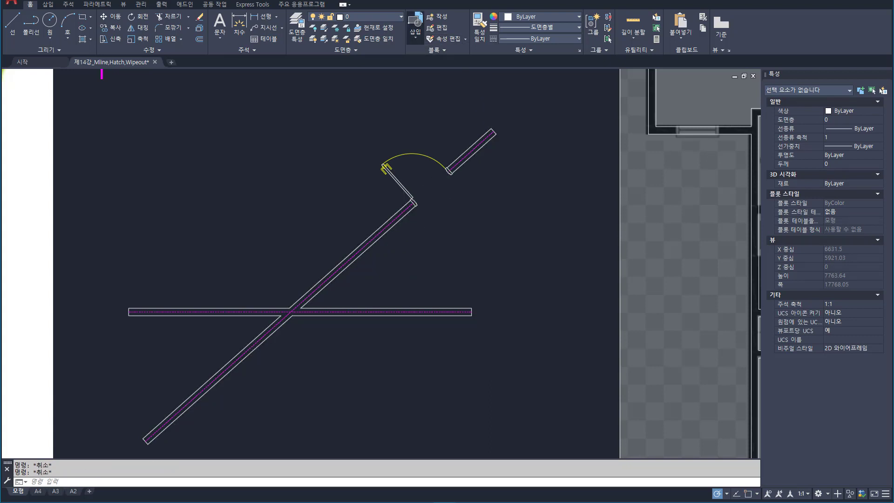
Insert another RM_Door block aligned to the horizontal multiline, left of the crossing, with the door opening downward.
{"action": "left_click", "coordinate": [415, 25]}
{"action": "left_click", "coordinate": [337, 81]}
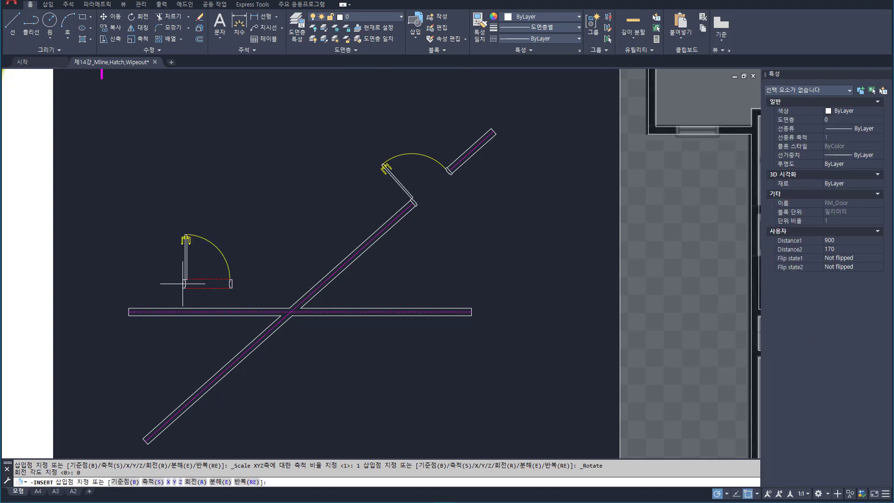
{"action": "left_click", "coordinate": [212, 311]}
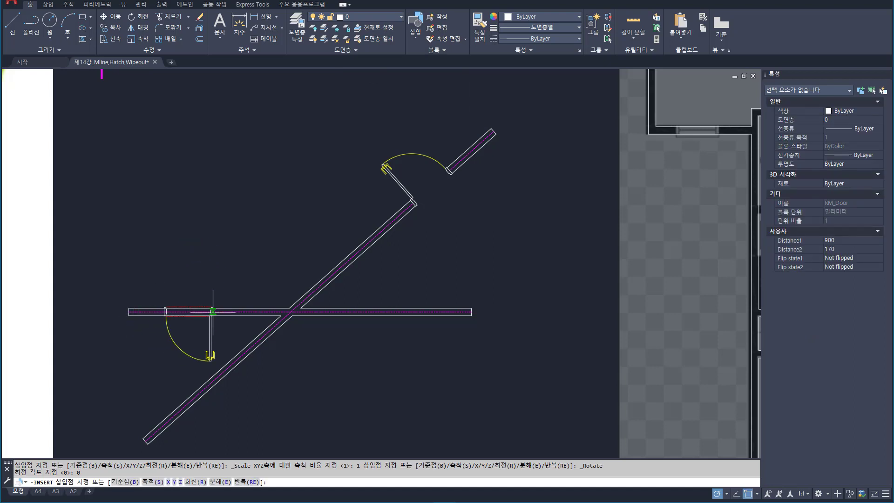
{"action": "scroll", "coordinate": [115, 355], "scroll_direction": "up", "scroll_amount": 5}
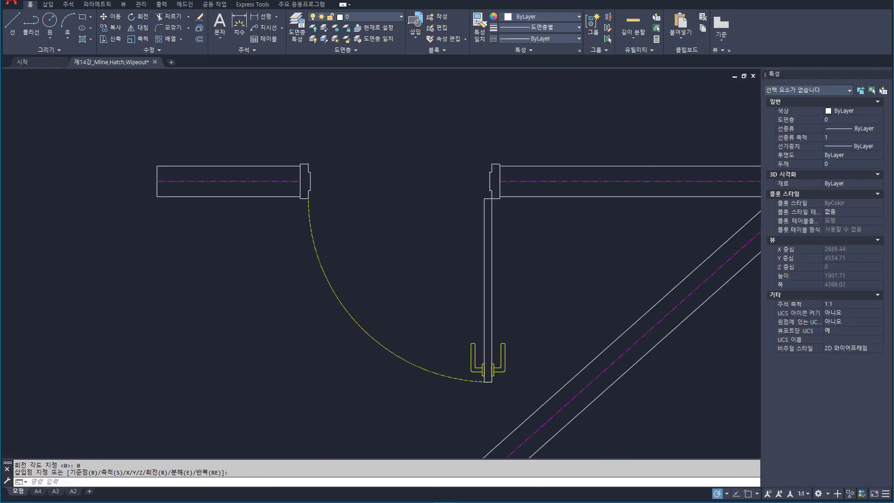
{"action": "key", "text": "Escape"}
Flip the horizontal multiline's door to open upward, and try reversing its hinge side before flipping it back.
{"action": "left_click", "coordinate": [435, 270]}
{"action": "left_click", "coordinate": [296, 310]}
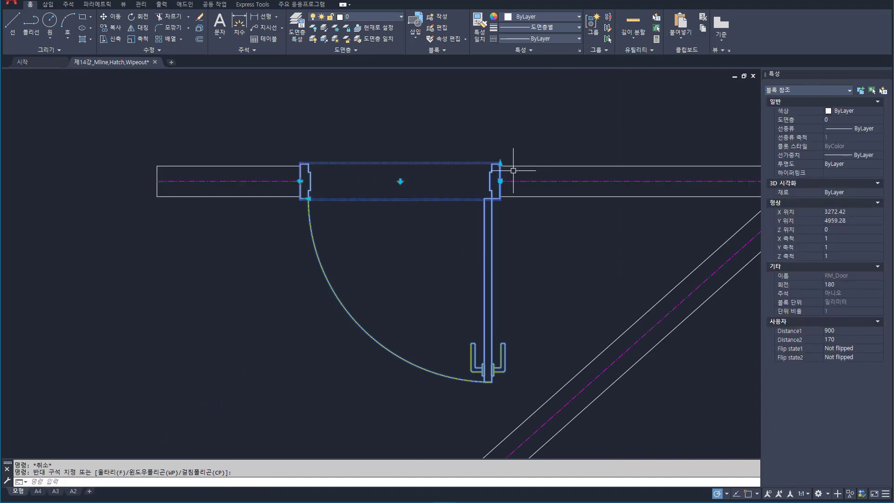
{"action": "left_click", "coordinate": [400, 181]}
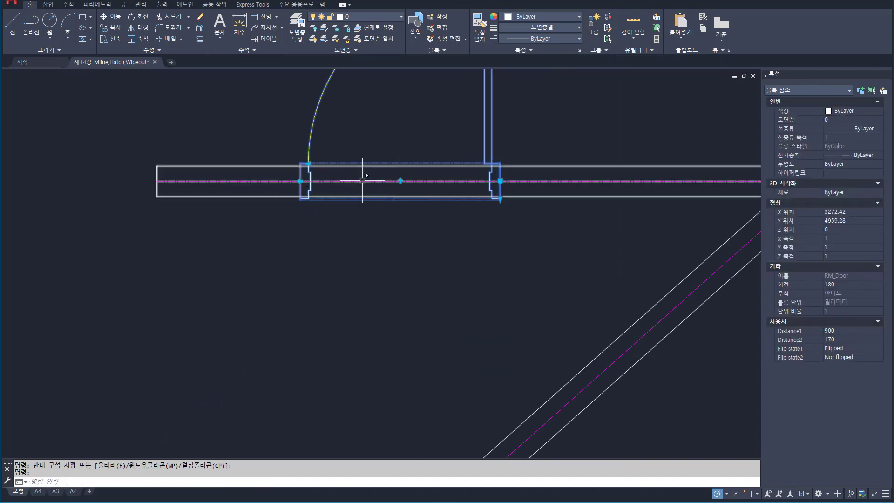
{"action": "left_click", "coordinate": [300, 182]}
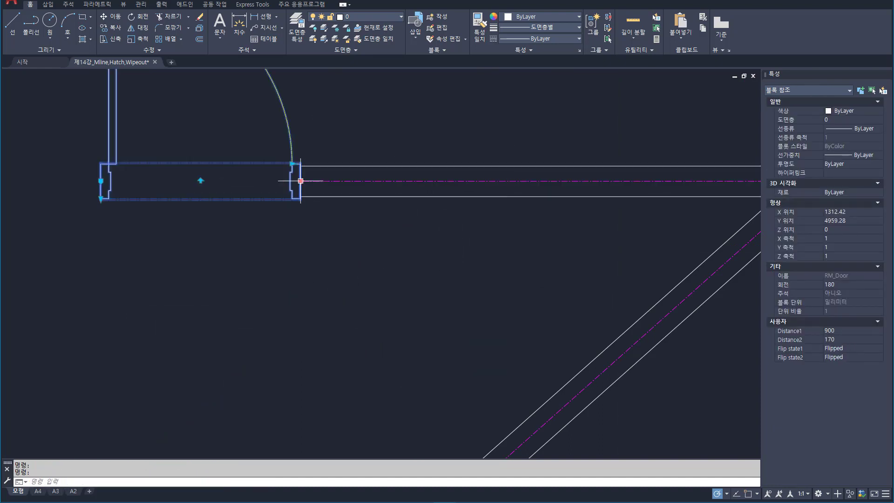
{"action": "left_click", "coordinate": [300, 181]}
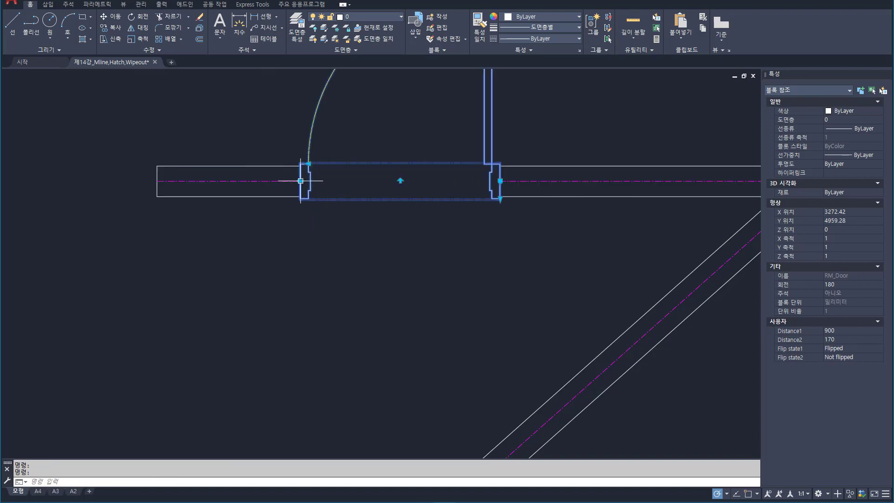
Move the door along the horizontal multiline to just left of the crossing, opening downward.
{"action": "left_click", "coordinate": [500, 181]}
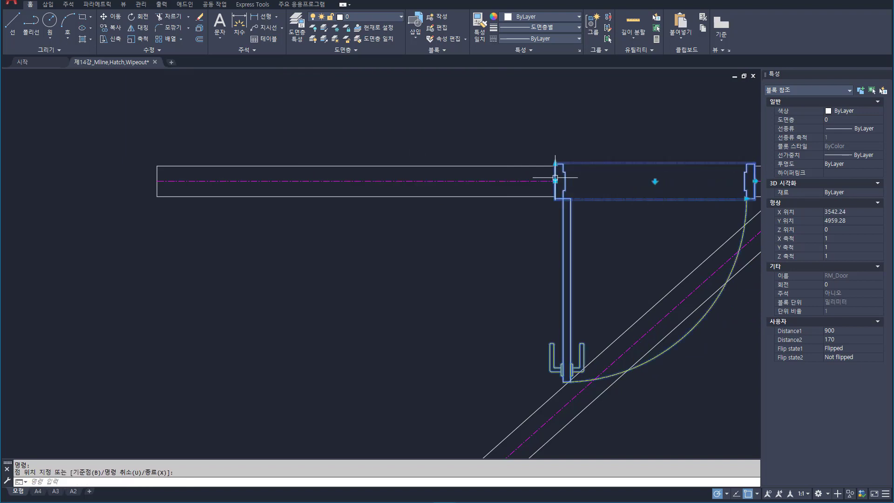
{"action": "key", "text": "Escape"}
{"action": "key", "text": "Escape"}
{"action": "scroll", "coordinate": [286, 196], "scroll_direction": "down", "scroll_amount": 4}
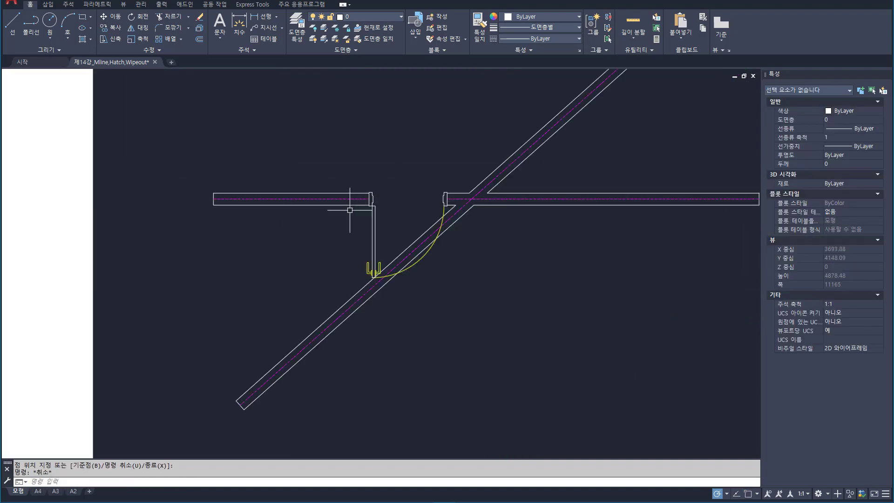
{"action": "key", "text": "Escape"}
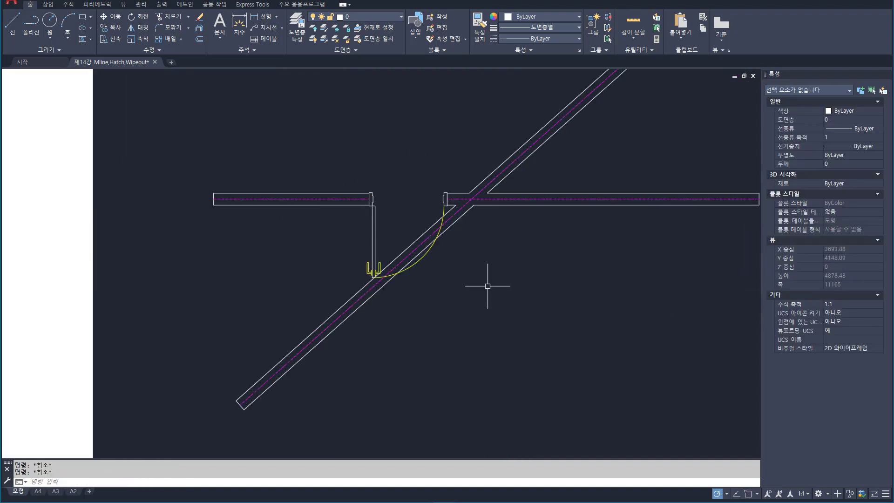
Draw a wide rectangle about 3748 units in perimeter in the empty space below the horizontal multiline.
{"action": "left_click", "coordinate": [384, 237]}
{"action": "left_click", "coordinate": [355, 229]}
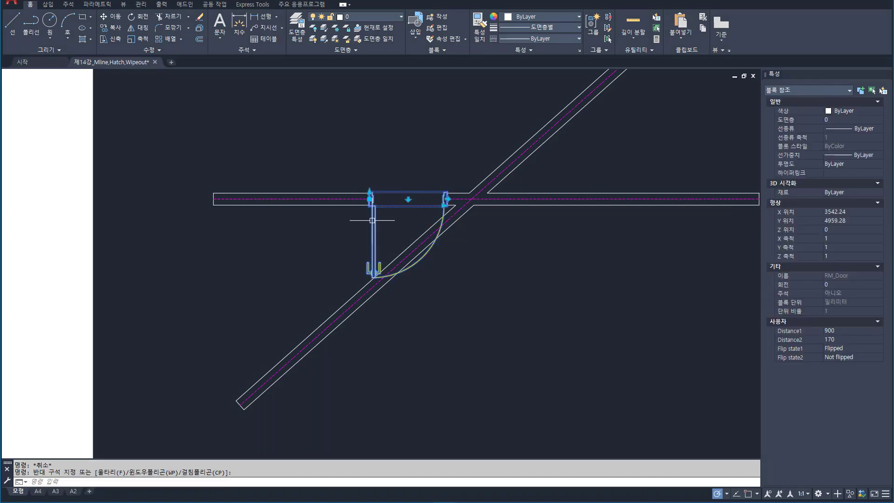
{"action": "key", "text": "Escape"}
{"action": "type", "text": "re"}
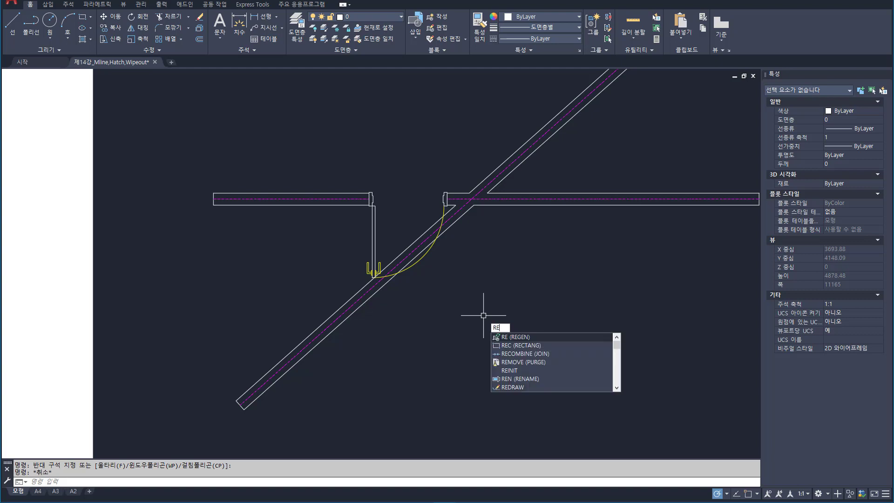
{"action": "type", "text": "c"}
{"action": "key", "text": "space"}
{"action": "left_click", "coordinate": [427, 346]}
{"action": "left_click", "coordinate": [552, 322]}
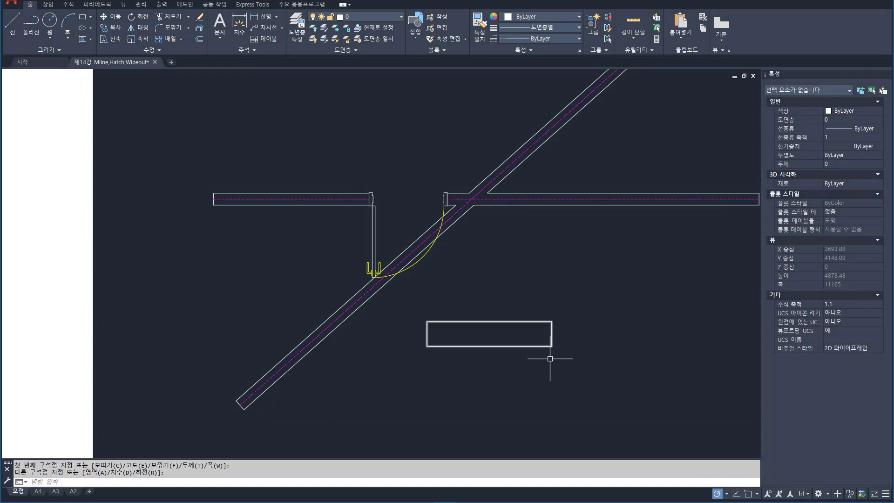
Erase the rectangle together with the door on the horizontal multiline.
{"action": "left_click", "coordinate": [573, 383]}
{"action": "left_click", "coordinate": [494, 289]}
{"action": "left_click", "coordinate": [397, 232]}
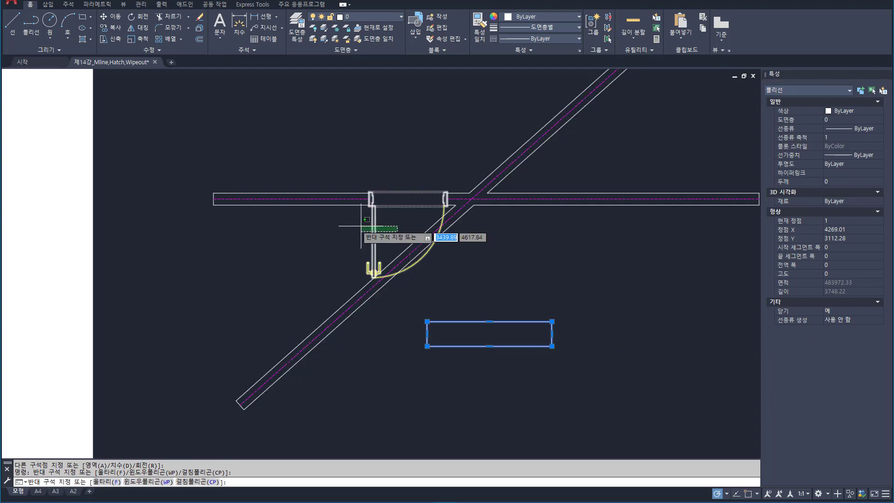
{"action": "left_click", "coordinate": [375, 266]}
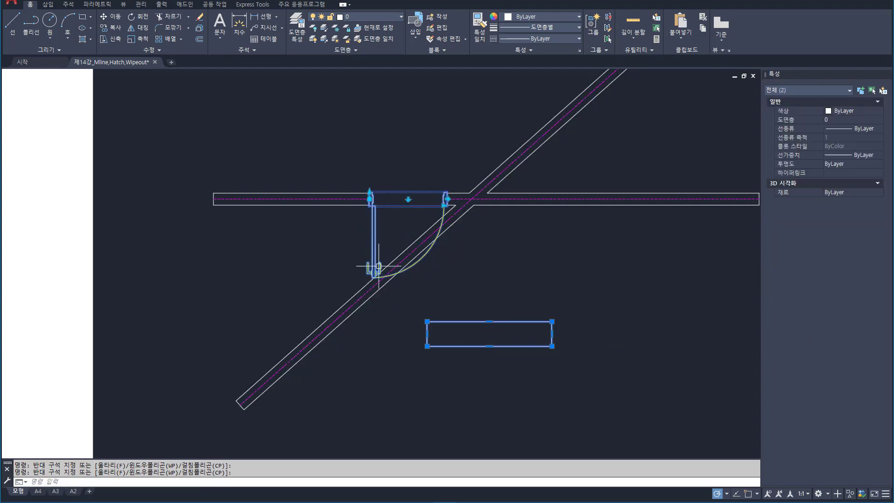
{"action": "type", "text": "e"}
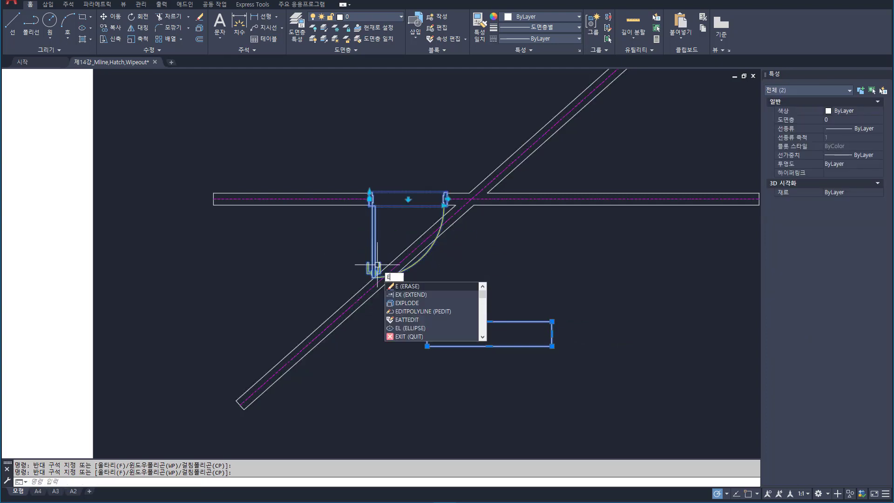
{"action": "key", "text": "Return"}
Erase the remaining door block on the diagonal multiline.
{"action": "scroll", "coordinate": [483, 273], "scroll_direction": "down", "scroll_amount": 4}
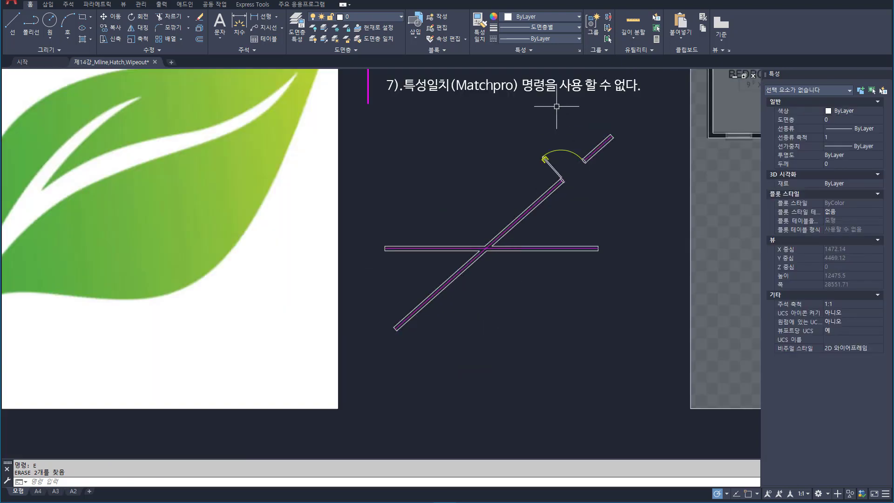
{"action": "left_click", "coordinate": [565, 131]}
{"action": "left_click", "coordinate": [518, 164]}
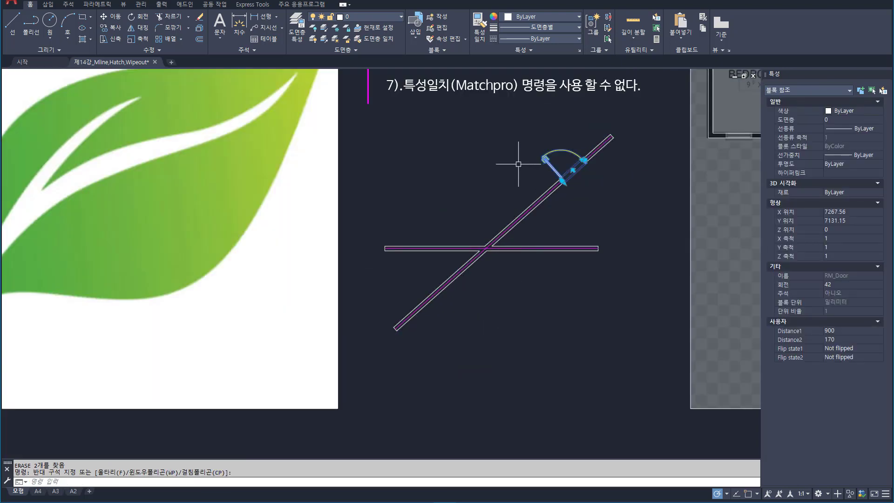
{"action": "type", "text": "e"}
{"action": "key", "text": "Return"}
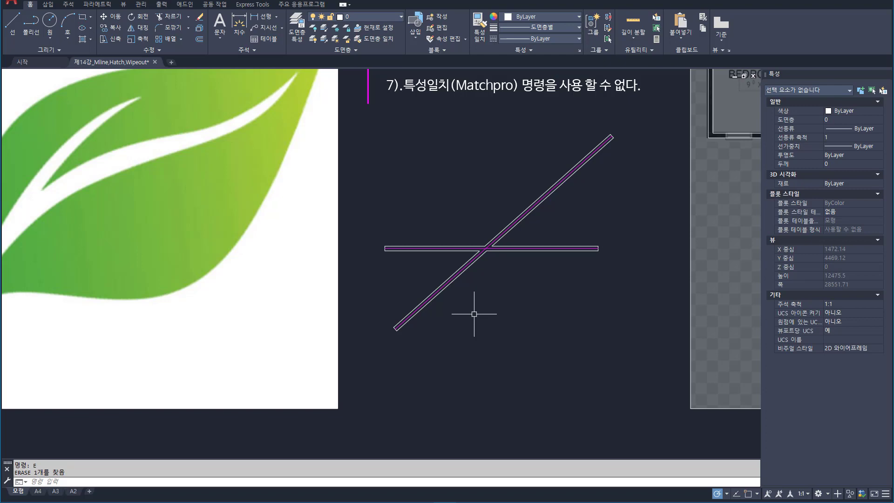
Draw an upright rectangle enclosing the crossing of the diagonal and horizontal multilines.
{"action": "type", "text": "z"}
{"action": "key", "text": "Return"}
{"action": "type", "text": "e"}
{"action": "key", "text": "Return"}
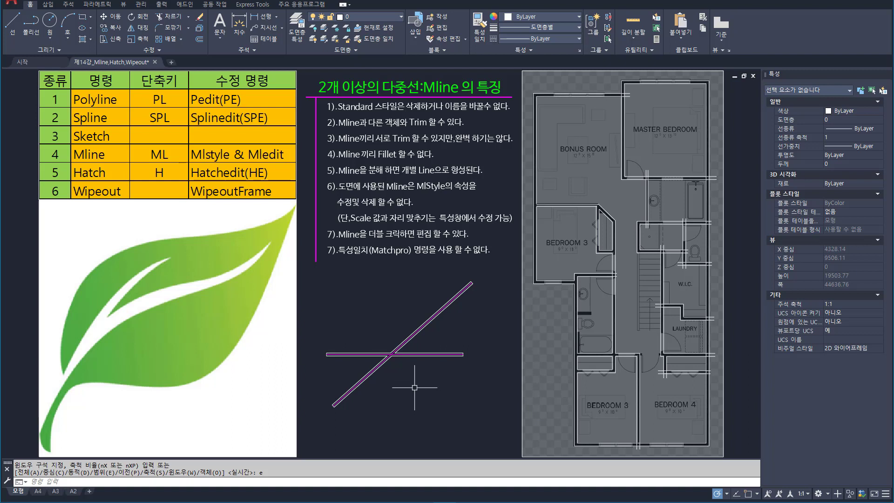
{"action": "type", "text": "rec"}
{"action": "key", "text": "Return"}
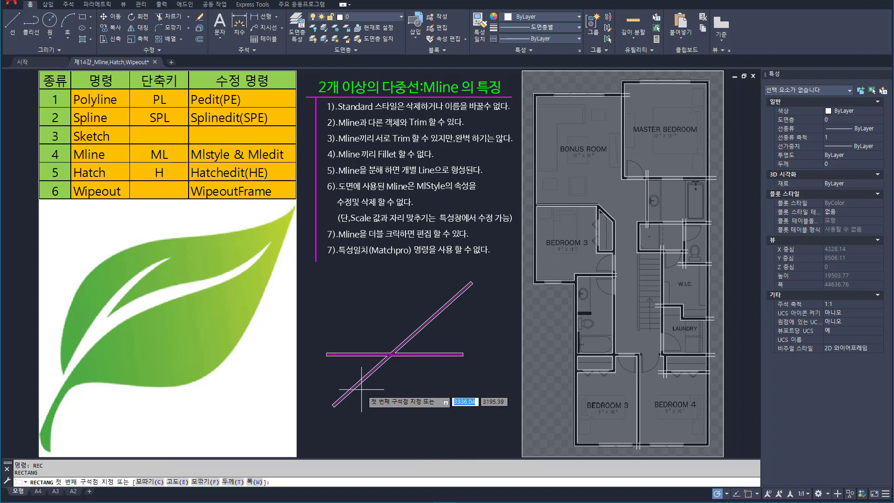
{"action": "left_click", "coordinate": [367, 391]}
{"action": "left_click", "coordinate": [413, 307]}
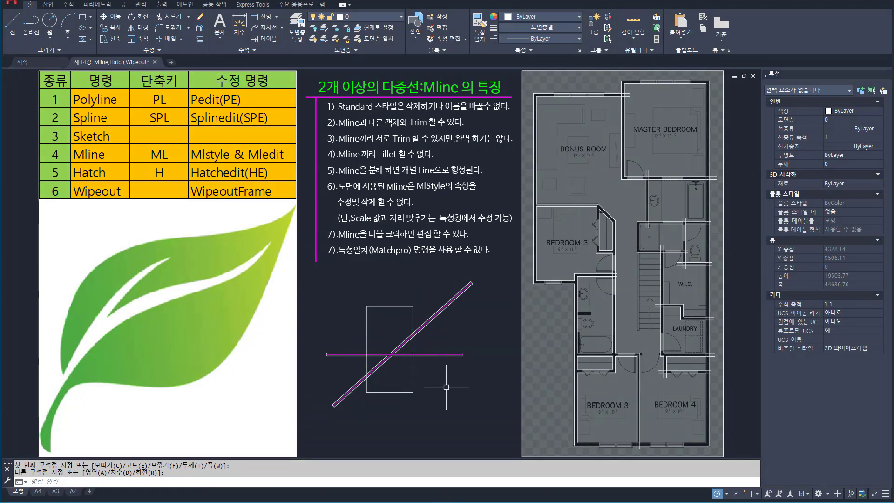
Create a Wipeout from the rectangle over the multiline crossing, erasing the source polyline.
{"action": "type", "text": "WIPEOUT"}
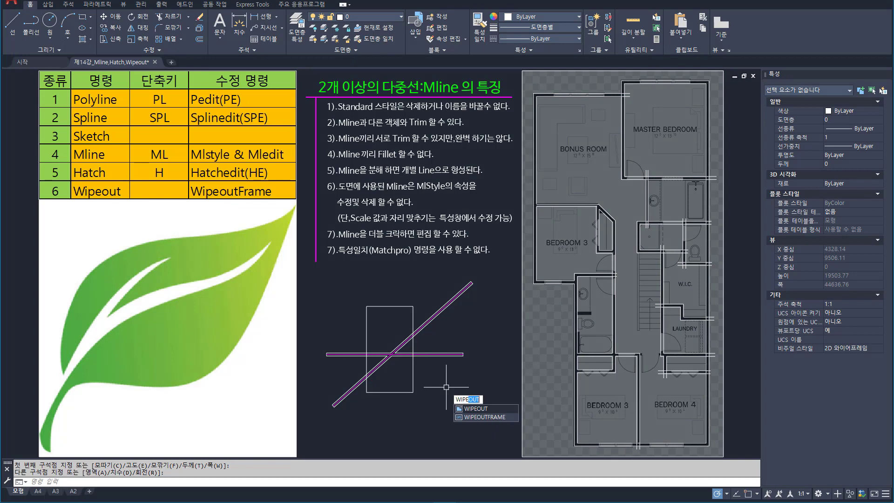
{"action": "key", "text": "Return"}
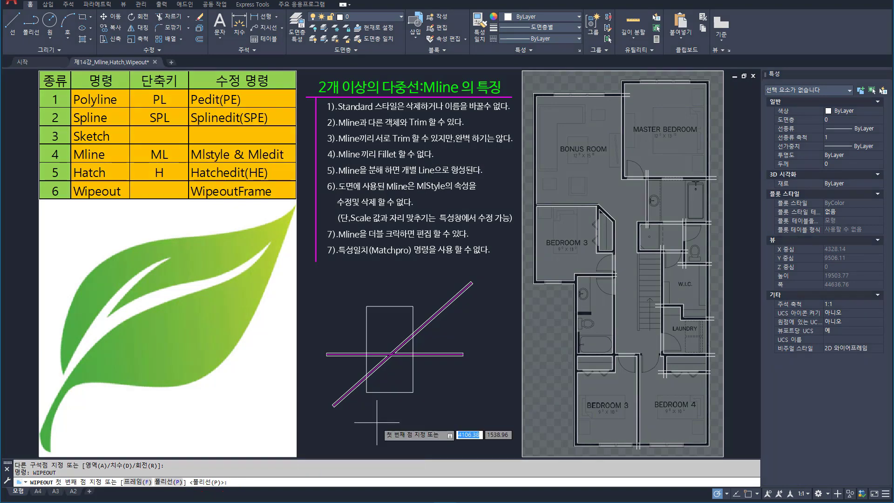
{"action": "key", "text": "Return"}
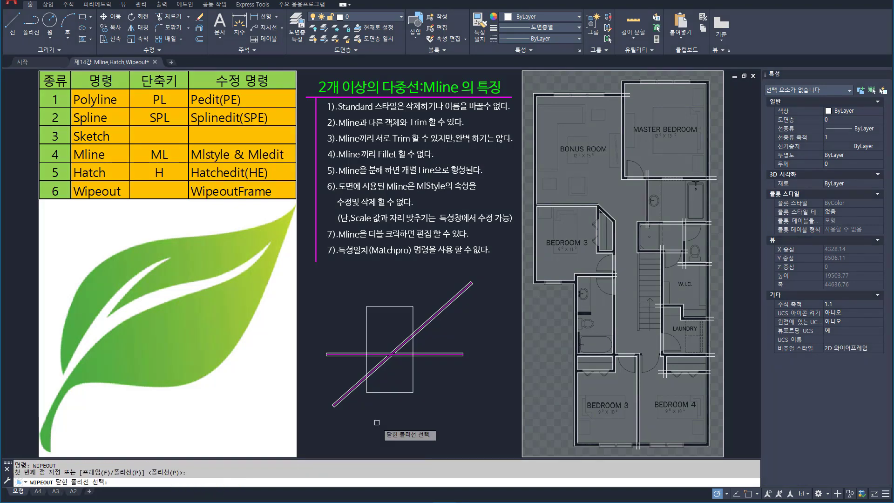
{"action": "left_click", "coordinate": [411, 392]}
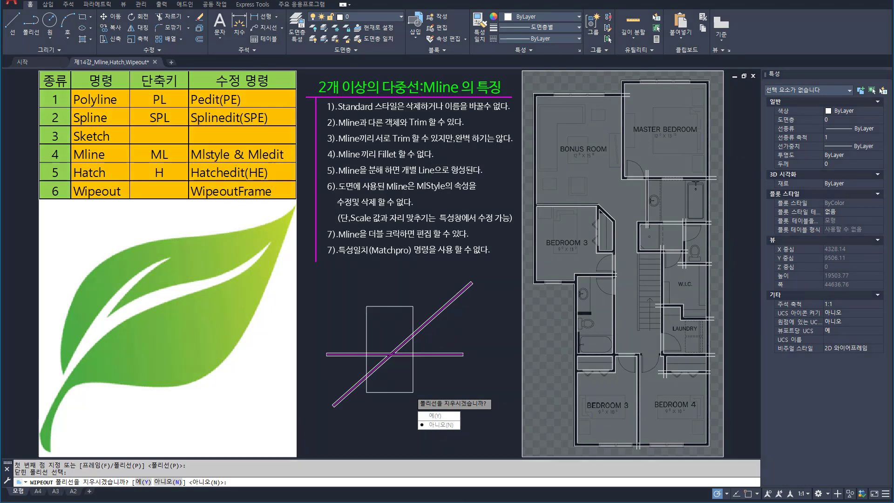
{"action": "type", "text": "Y"}
{"action": "key", "text": "Return"}
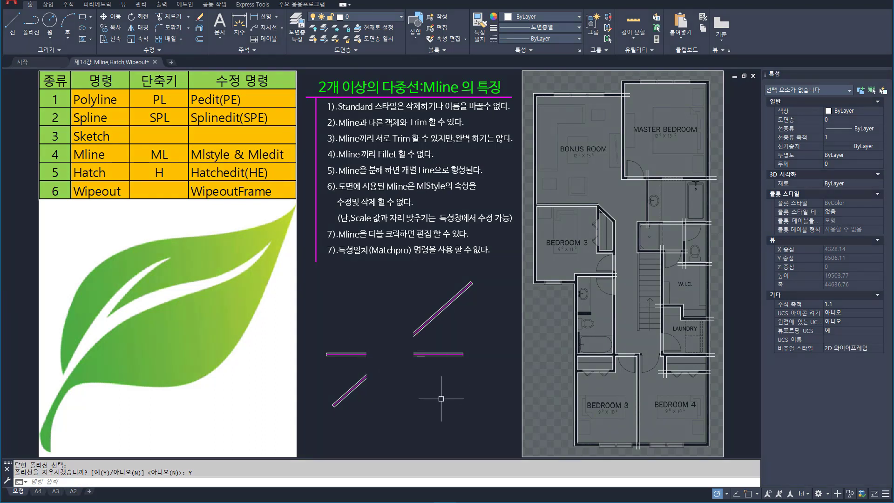
Undo the wipeout and erase the rectangle around the multiline crossing.
{"action": "key", "text": "ctrl+z"}
{"action": "key", "text": "Escape"}
{"action": "left_click", "coordinate": [465, 419]}
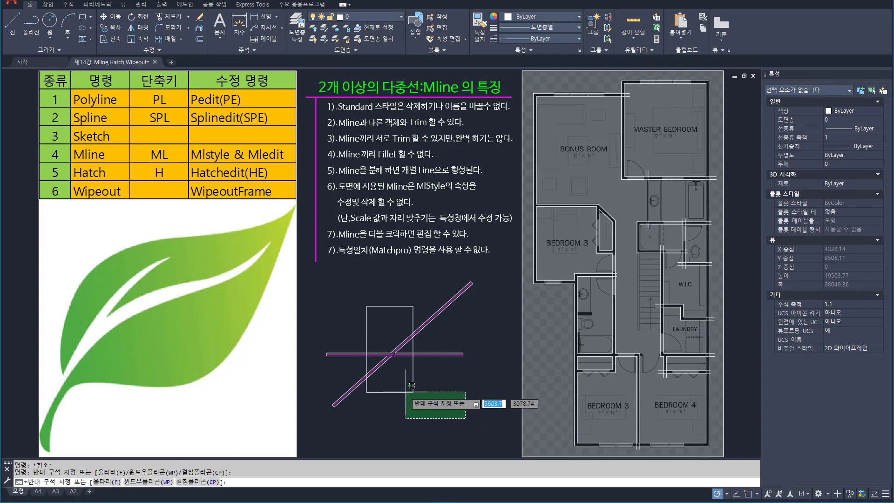
{"action": "left_click", "coordinate": [412, 385]}
{"action": "type", "text": "E"}
{"action": "key", "text": "Return"}
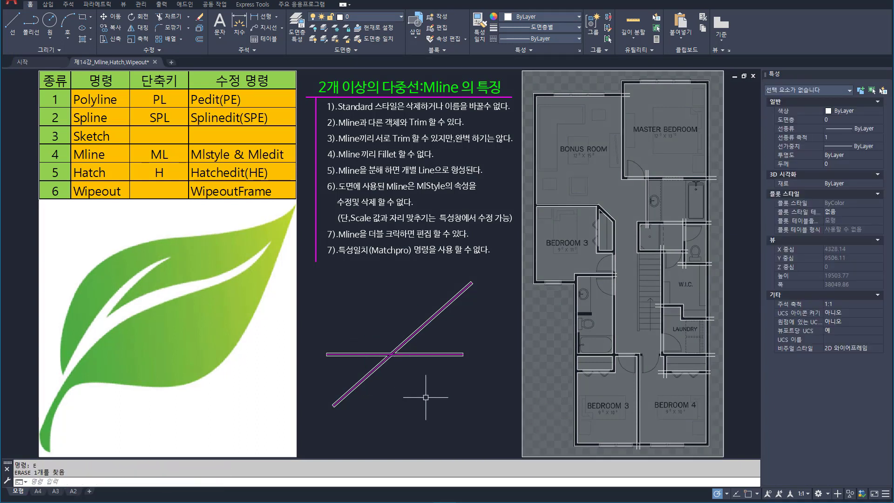
Draw a five-sided Wipeout directly over the crossing of the diagonal and horizontal multilines.
{"action": "type", "text": "wipeout"}
{"action": "key", "text": "Return"}
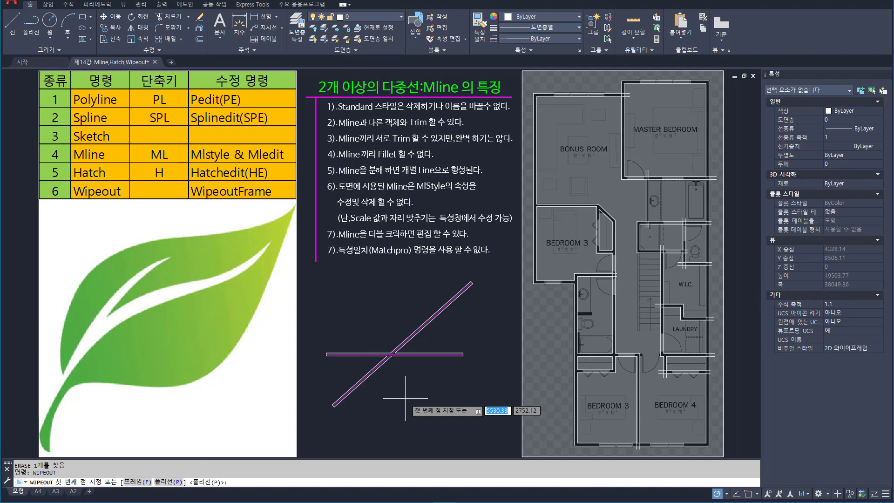
{"action": "left_click", "coordinate": [374, 417]}
{"action": "left_click", "coordinate": [346, 329]}
{"action": "left_click", "coordinate": [395, 306]}
{"action": "left_click", "coordinate": [454, 328]}
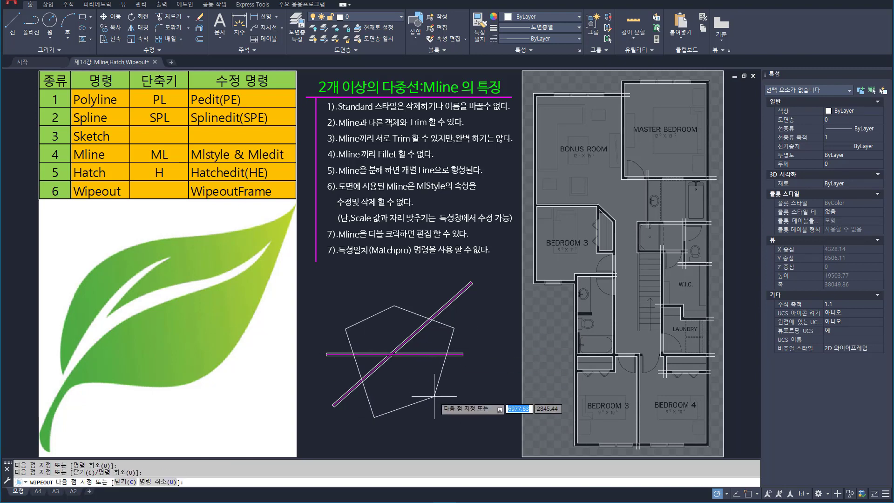
{"action": "left_click", "coordinate": [434, 397]}
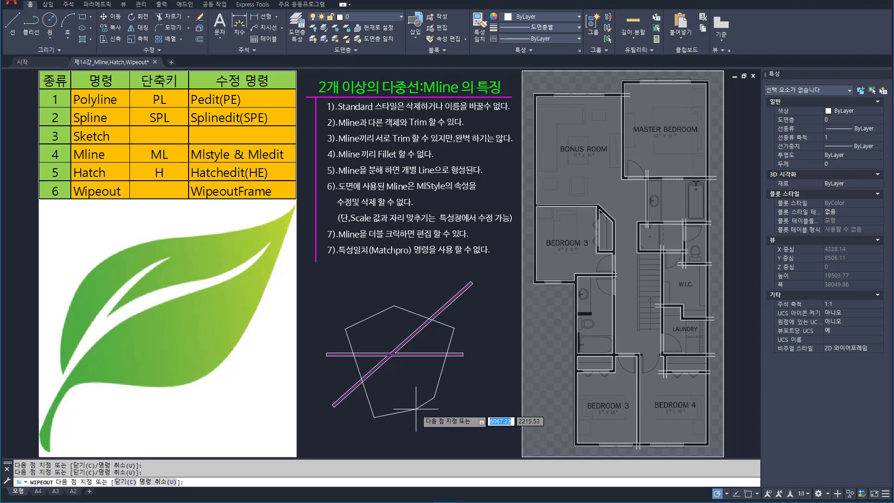
{"action": "key", "text": "Return"}
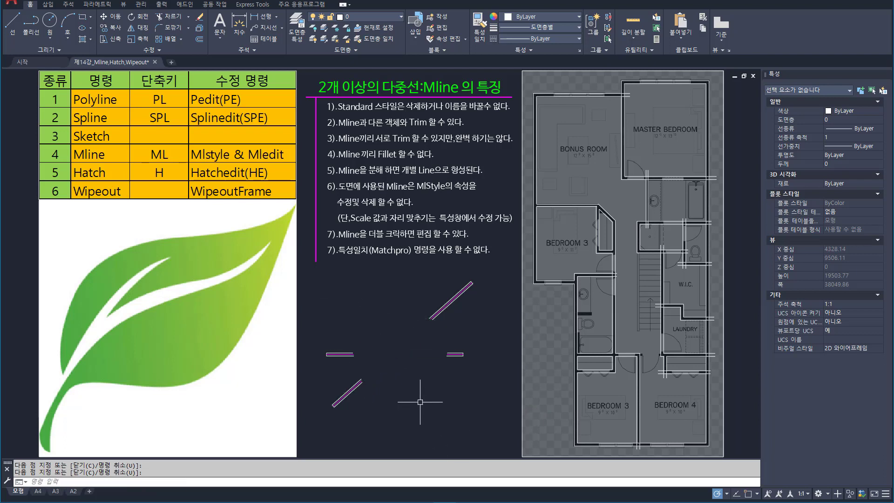
Select the five-sided wipeout over the multiline crossing to inspect its boundary, and deselect it.
{"action": "left_click", "coordinate": [345, 297]}
{"action": "left_click", "coordinate": [472, 436]}
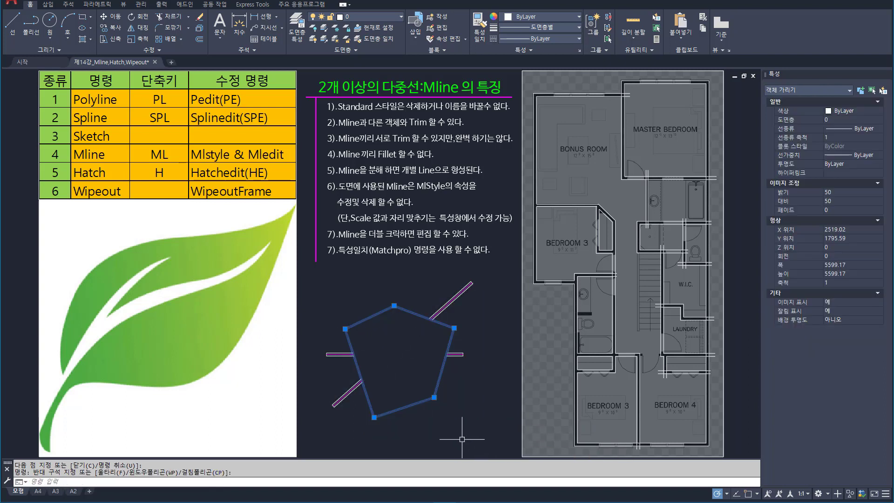
{"action": "key", "text": "Escape"}
Review the display modes of the Wipeout command's Frame option without choosing one.
{"action": "type", "text": "WIPEOUT"}
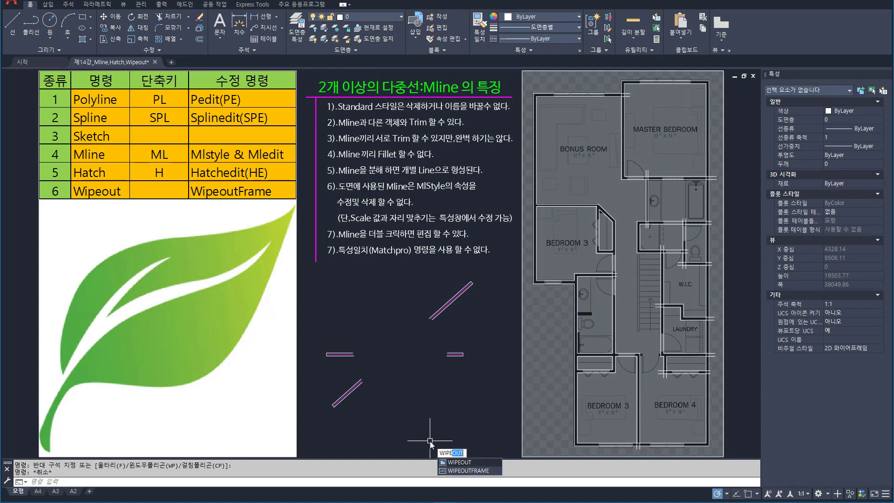
{"action": "key", "text": "Return"}
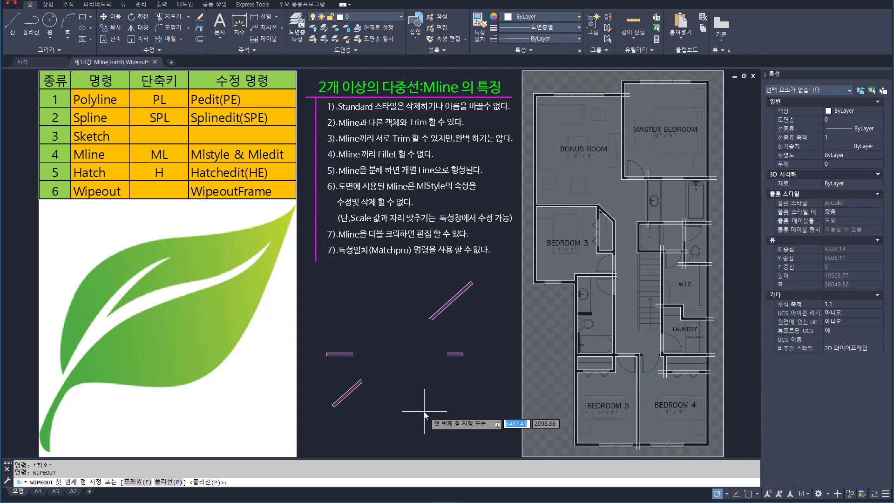
{"action": "type", "text": "f"}
{"action": "key", "text": "Return"}
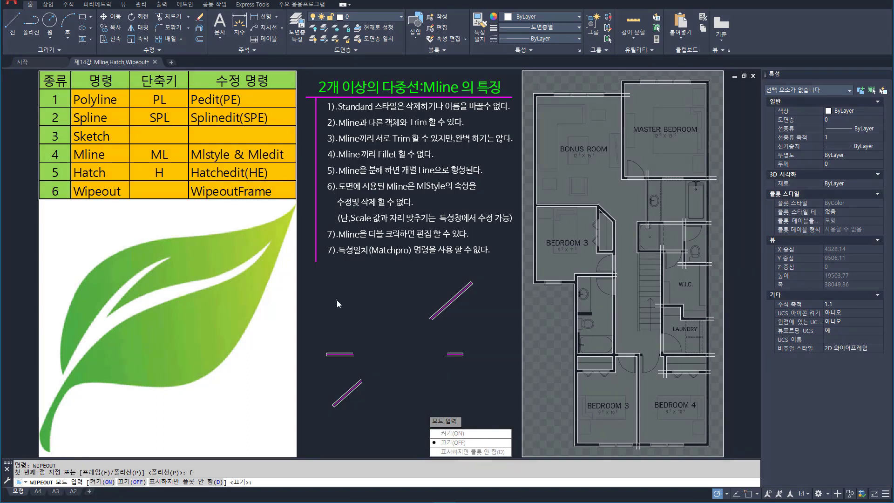
{"action": "left_click_drag", "start_coordinate": [338, 303], "coordinate": [461, 405]}
{"action": "key", "text": "Escape"}
{"action": "key", "text": "Escape"}
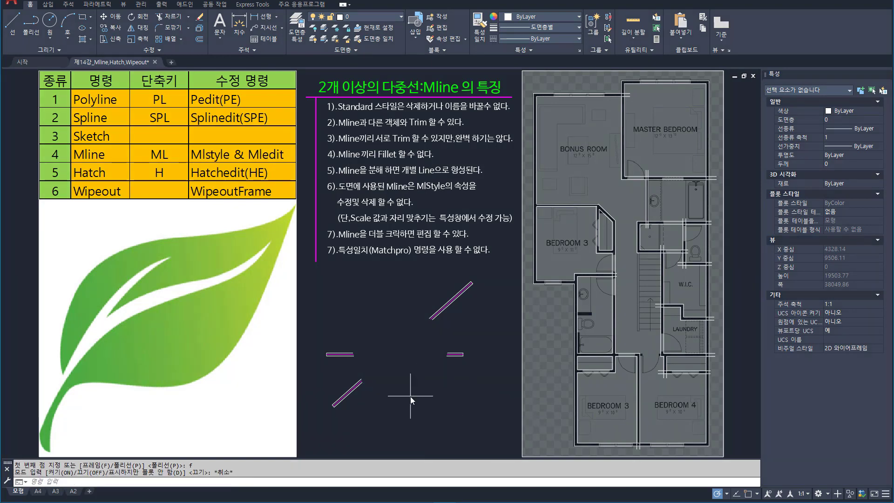
Erase the five-sided wipeout covering the multiline crossing.
{"action": "left_click", "coordinate": [402, 393]}
{"action": "type", "text": "z"}
{"action": "key", "text": "Return"}
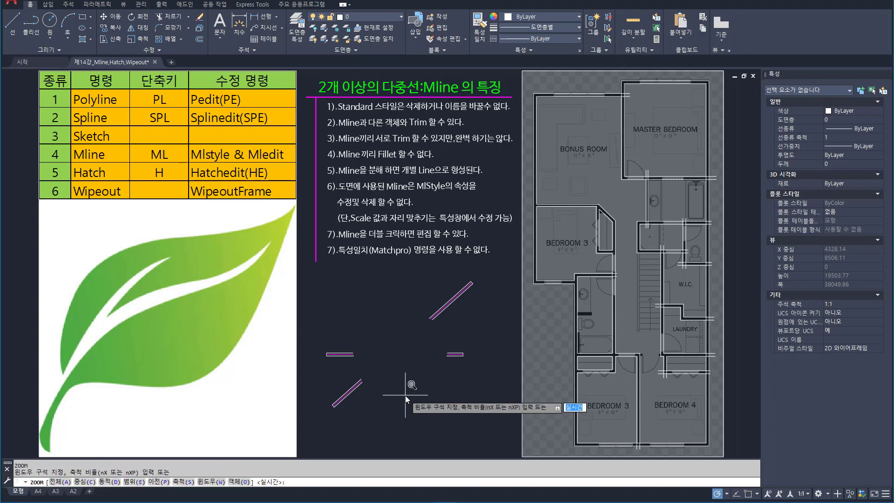
{"action": "key", "text": "Escape"}
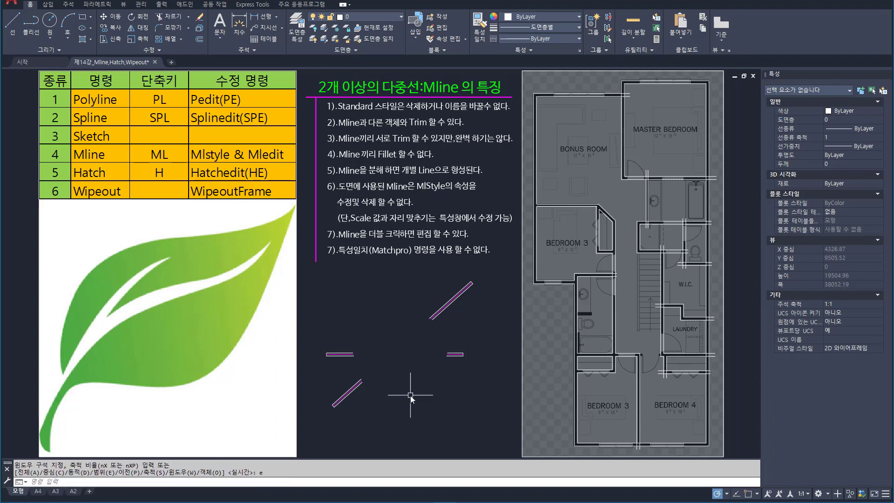
{"action": "left_click", "coordinate": [404, 408]}
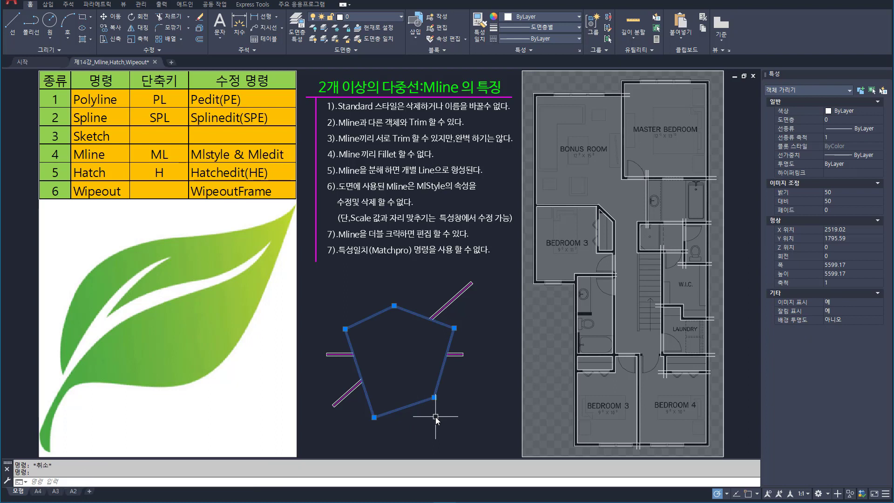
{"action": "key", "text": "Delete"}
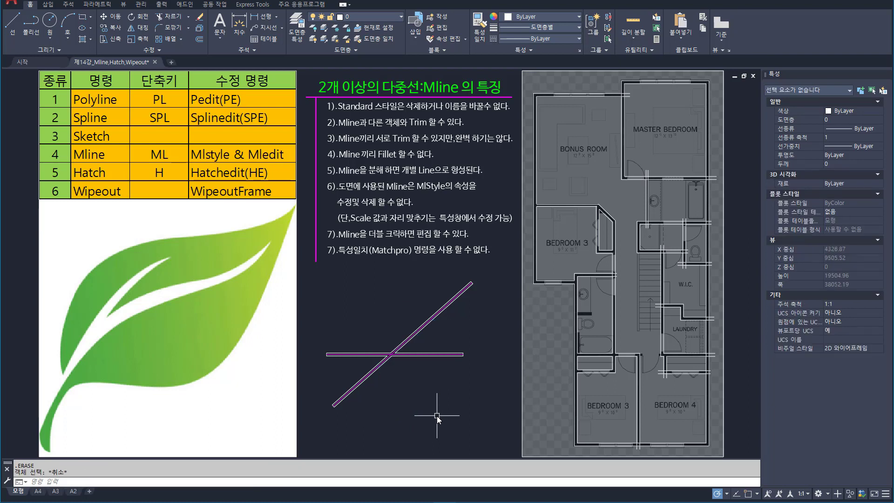